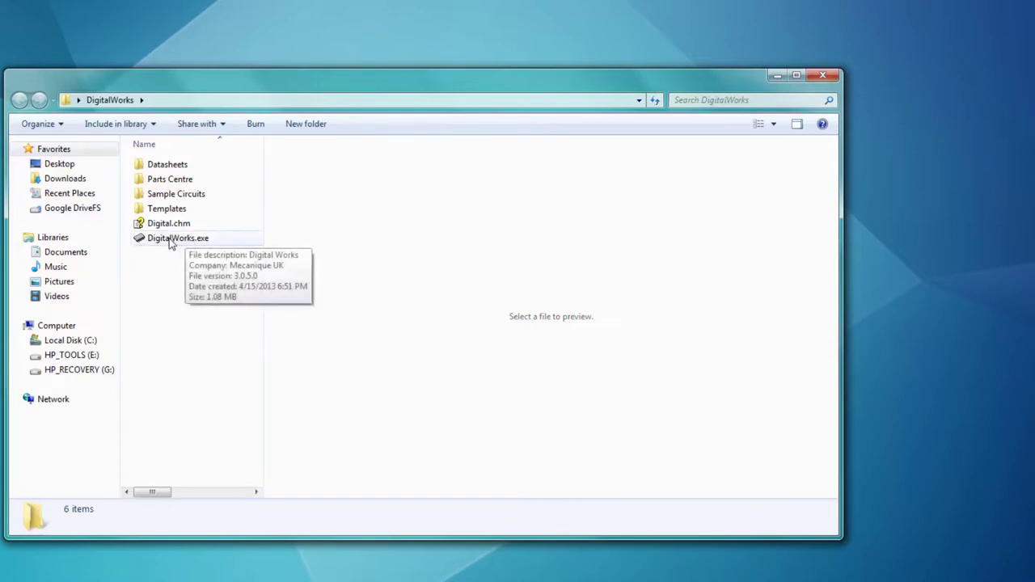
Step: Launch DigitalWorks.exe from the DigitalWorks folder in Windows Explorer
{"action": "mouse_move", "coordinate": [173, 238]}
{"action": "left_mouse_down"}
{"action": "mouse_move", "coordinate": [883, 254]}
{"action": "mouse_move", "coordinate": [893, 243]}
{"action": "left_mouse_up"}
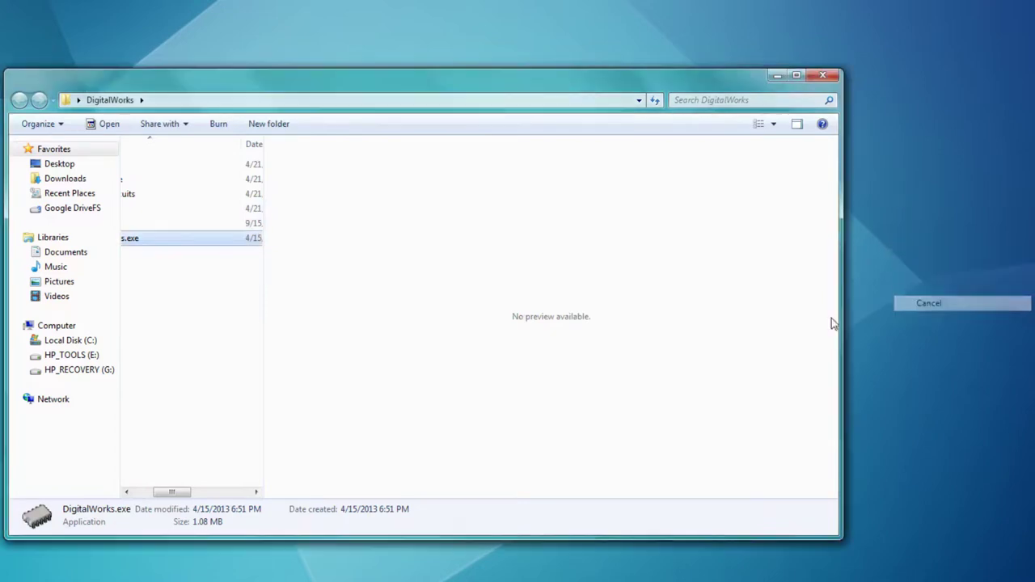
{"action": "left_click_drag", "start_coordinate": [187, 492], "coordinate": [143, 492]}
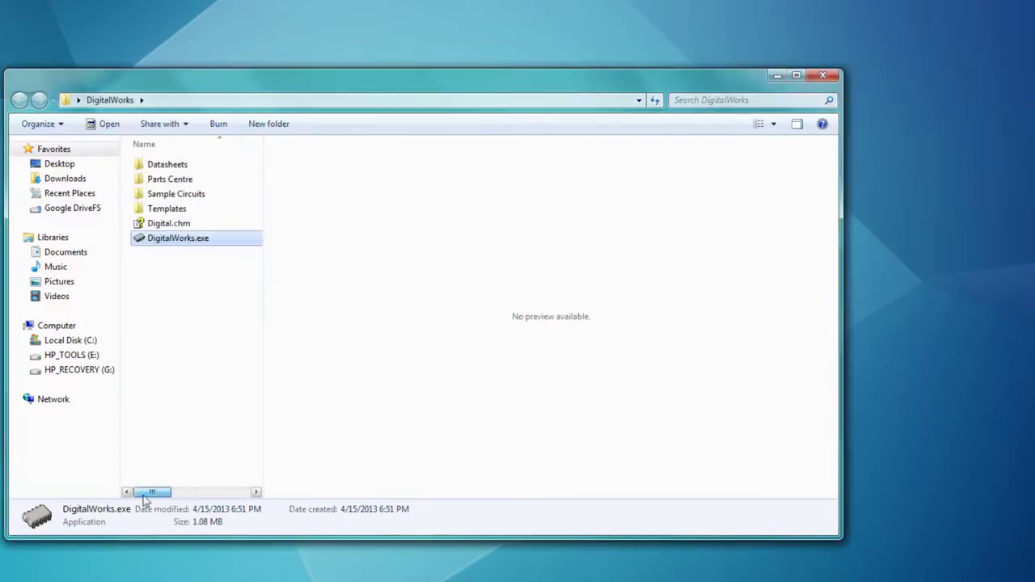
{"action": "double_click", "coordinate": [180, 242]}
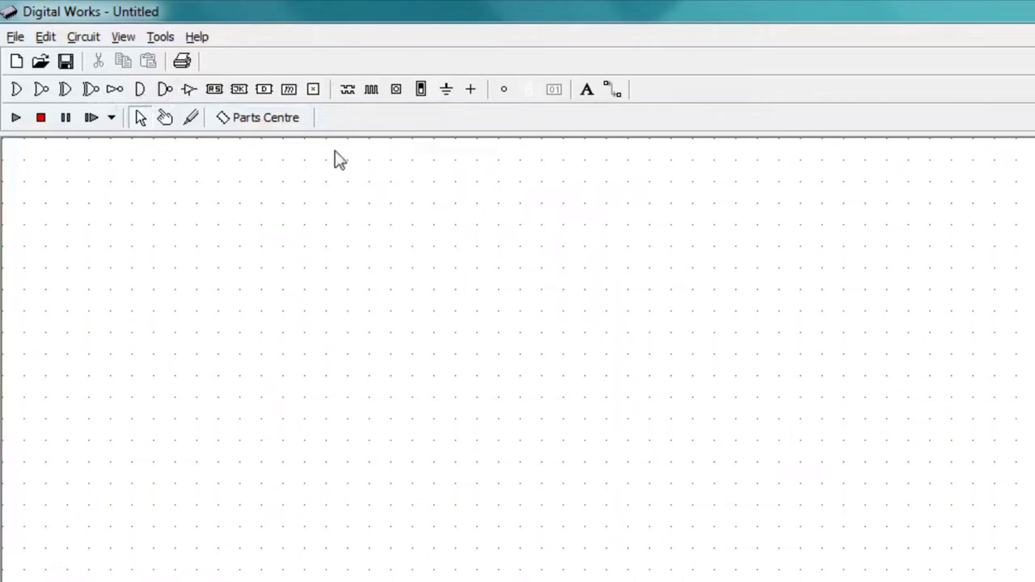
Step: Open Help Topics and show the Further Information page under Introduction
{"action": "left_click", "coordinate": [198, 37]}
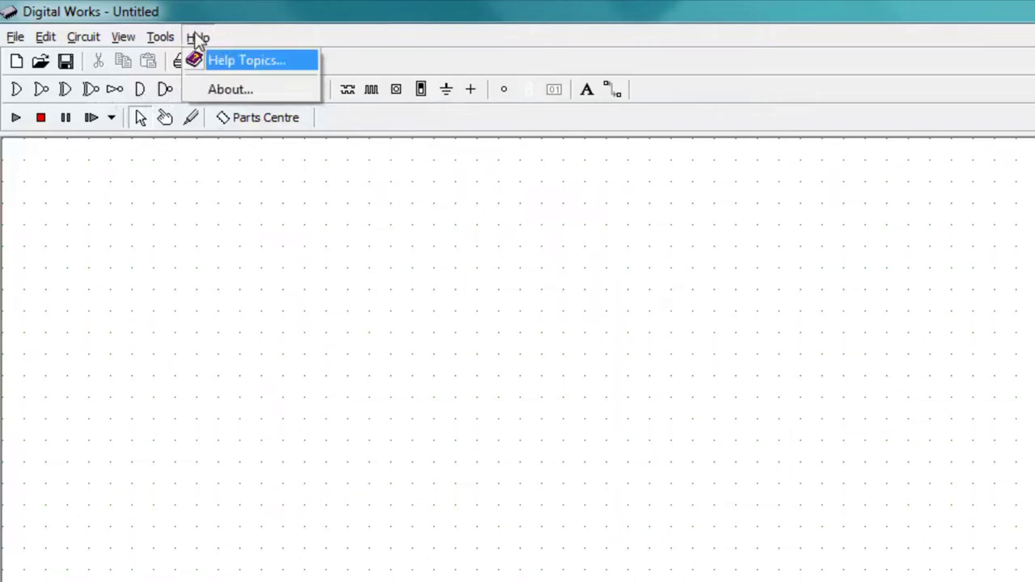
{"action": "left_click", "coordinate": [234, 66]}
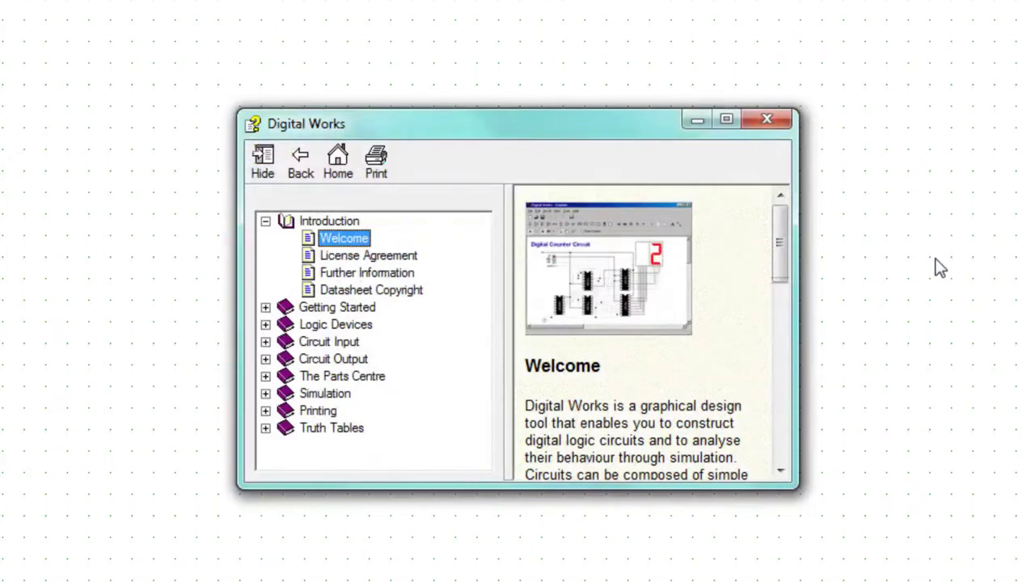
{"action": "left_click", "coordinate": [350, 273]}
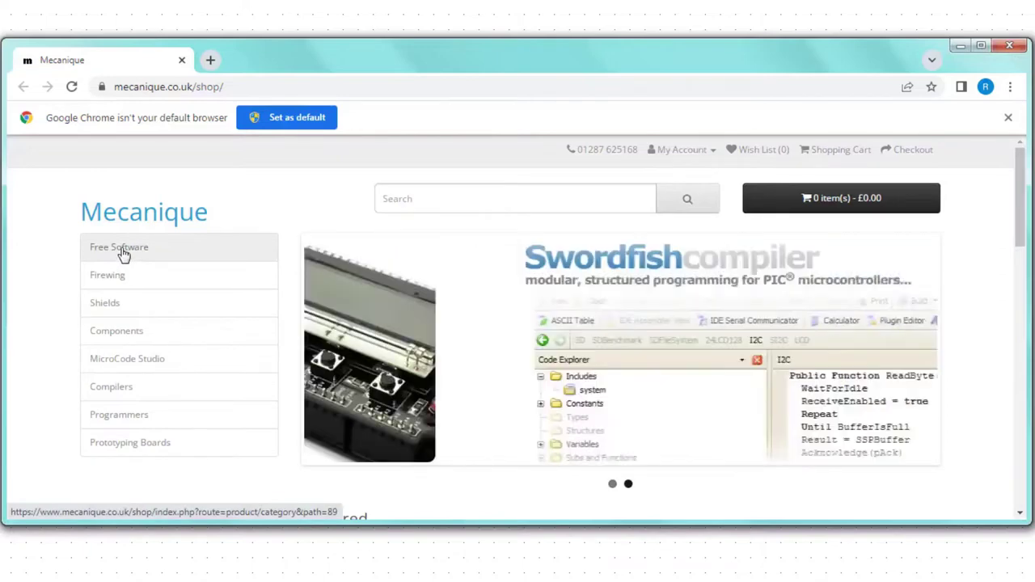
Step: Open Mecanique's Free Software page in Chrome and scroll to the Digital Works 3.0.5.0 listing
{"action": "left_click", "coordinate": [123, 254]}
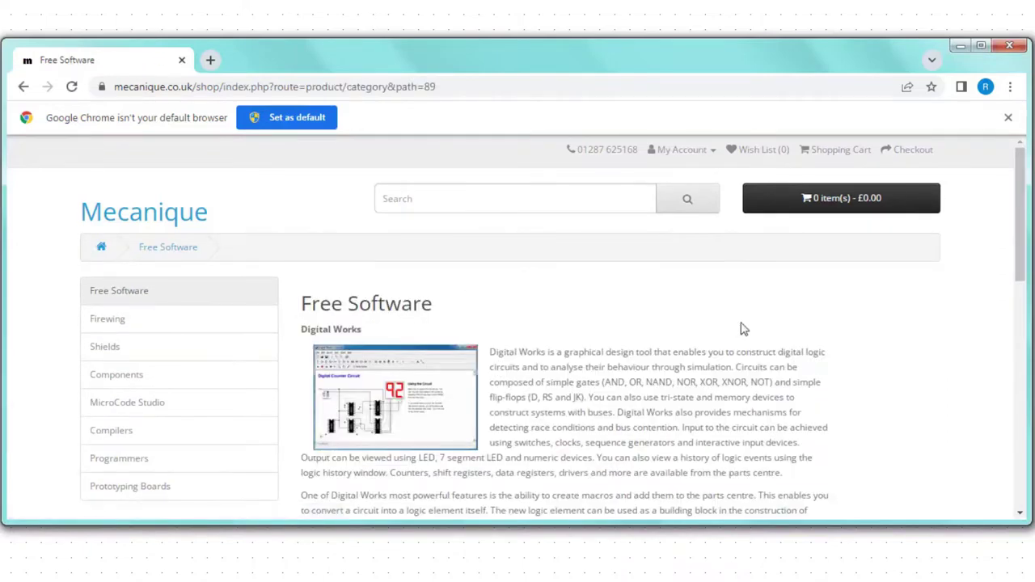
{"action": "scroll", "coordinate": [768, 332], "scroll_direction": "down", "scroll_amount": 1}
{"action": "scroll", "coordinate": [769, 332], "scroll_direction": "down", "scroll_amount": 1}
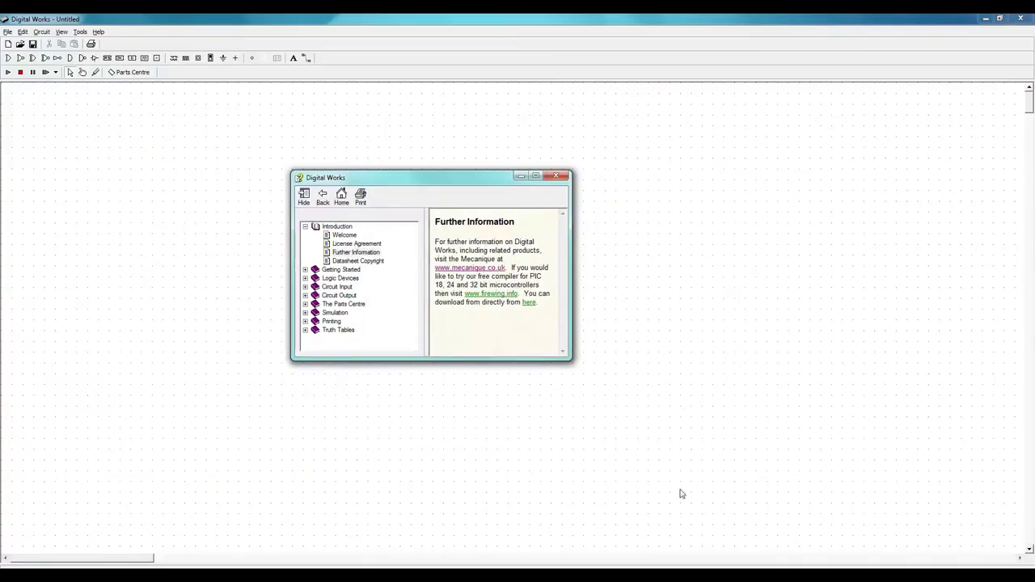
Step: Close the help window and place a Vcc supply with a ground symbol below it
{"action": "left_click", "coordinate": [556, 176]}
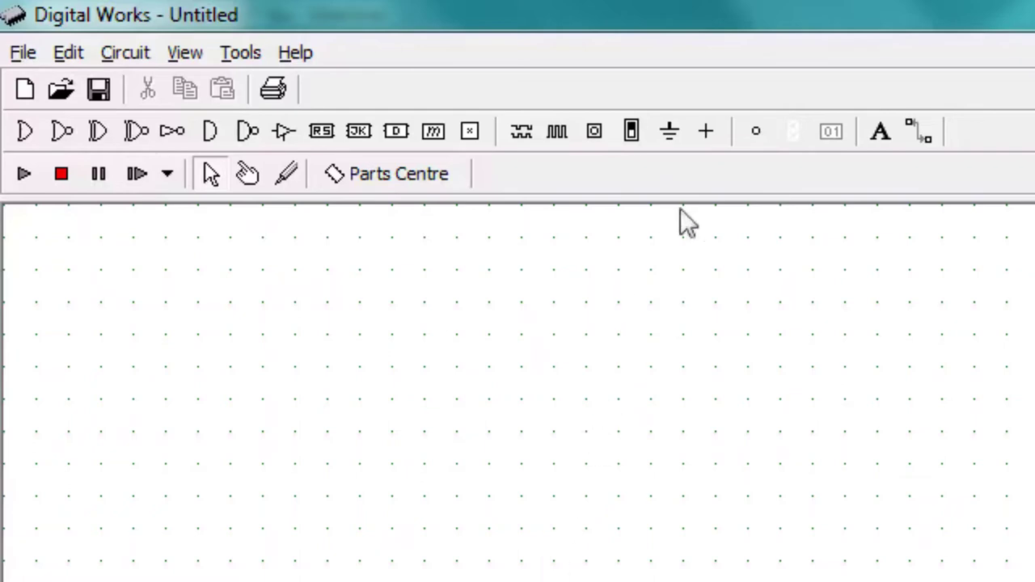
{"action": "left_click", "coordinate": [703, 138]}
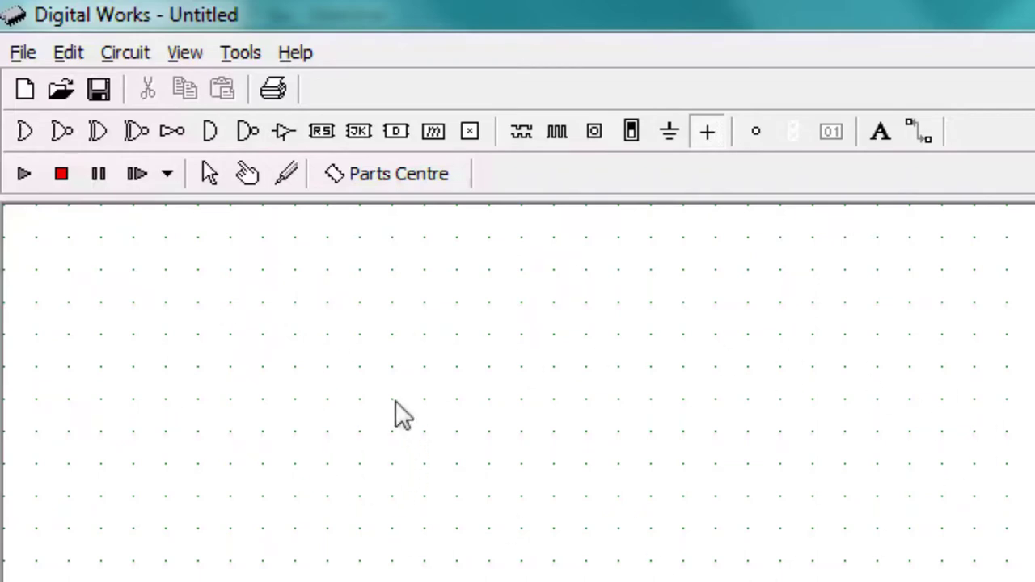
{"action": "left_click", "coordinate": [232, 354]}
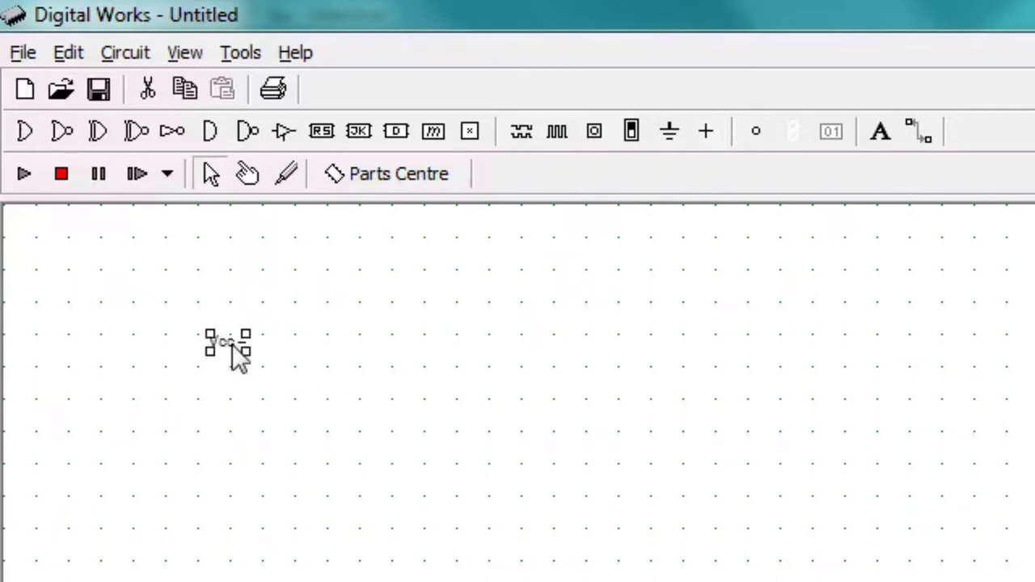
{"action": "left_click", "coordinate": [666, 136]}
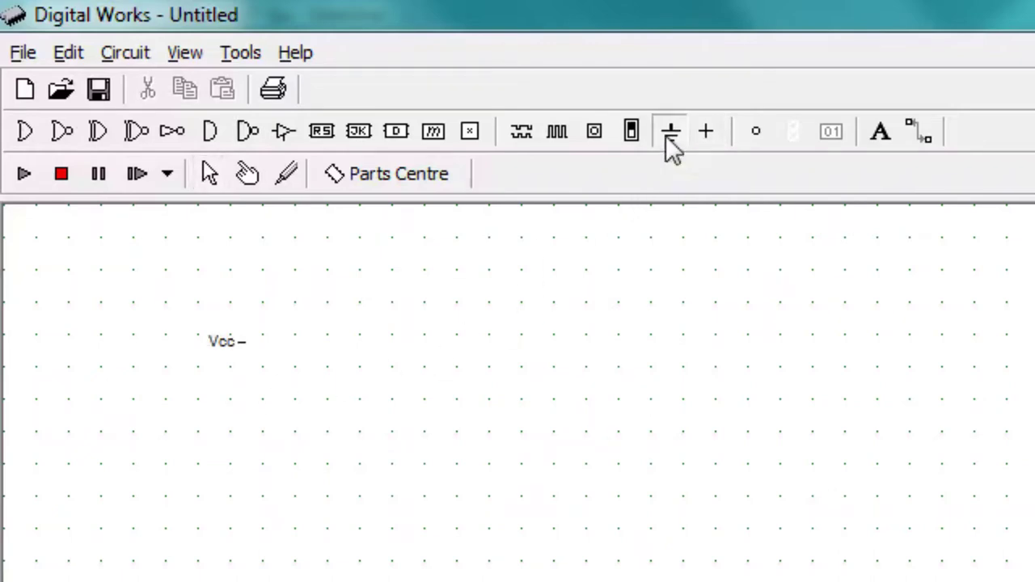
{"action": "left_click", "coordinate": [230, 414]}
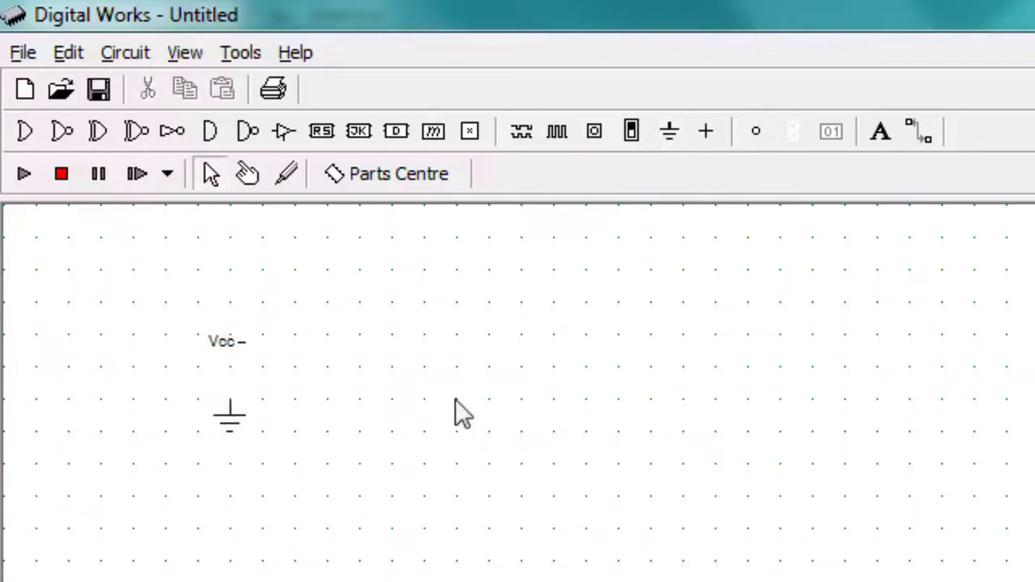
Step: Place two LEDs, one above the other, to the right of Vcc
{"action": "left_click", "coordinate": [748, 138]}
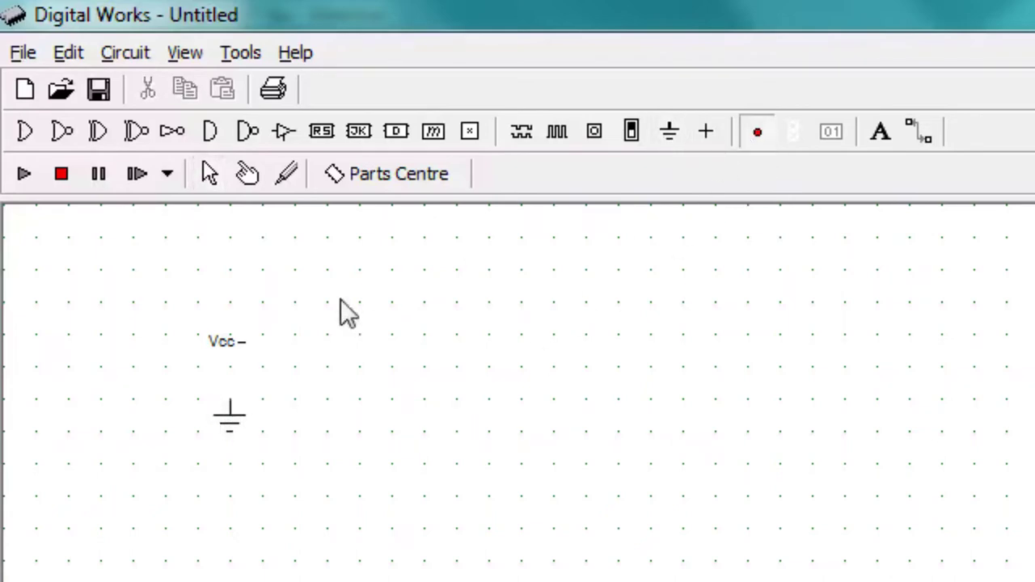
{"action": "left_click", "coordinate": [328, 342]}
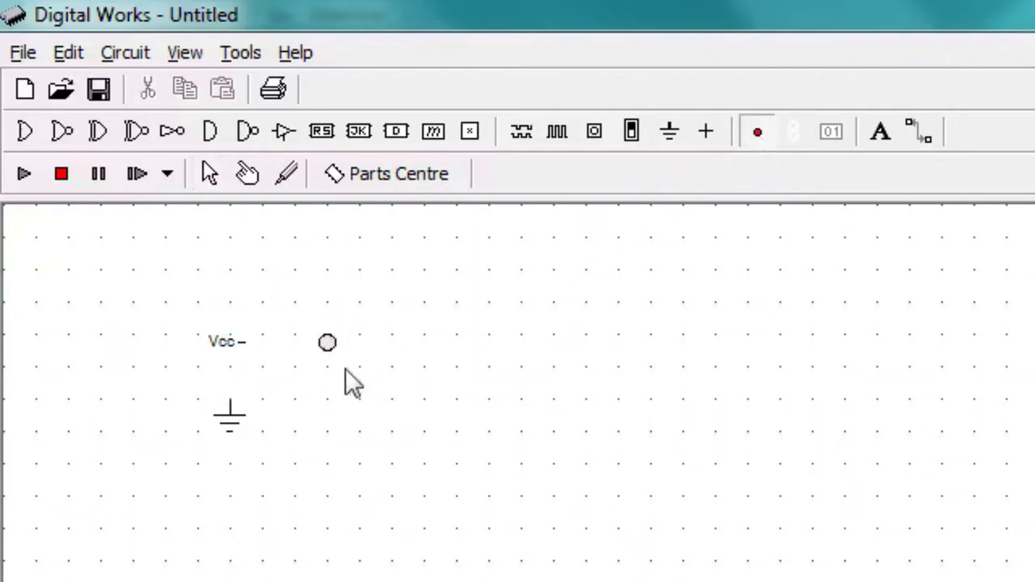
{"action": "left_click", "coordinate": [327, 377]}
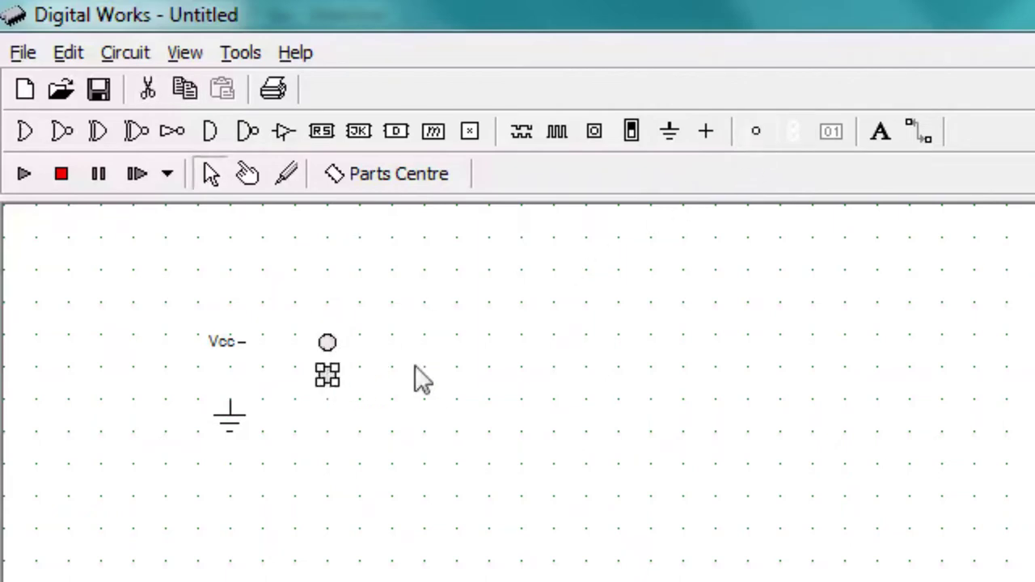
{"action": "left_click", "coordinate": [571, 317]}
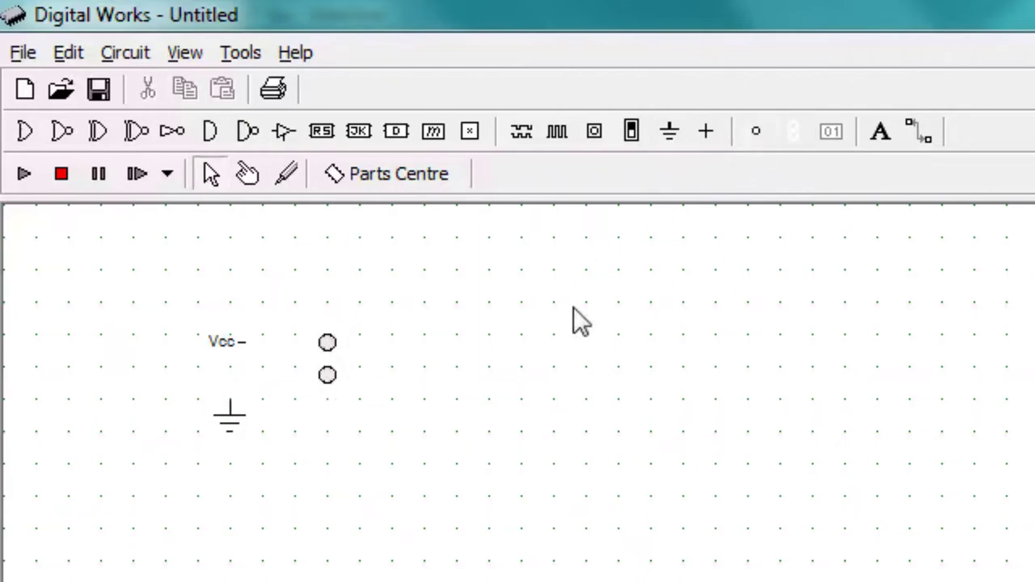
Step: Wire Vcc to the upper LED and ground to the lower LED
{"action": "left_click", "coordinate": [916, 131]}
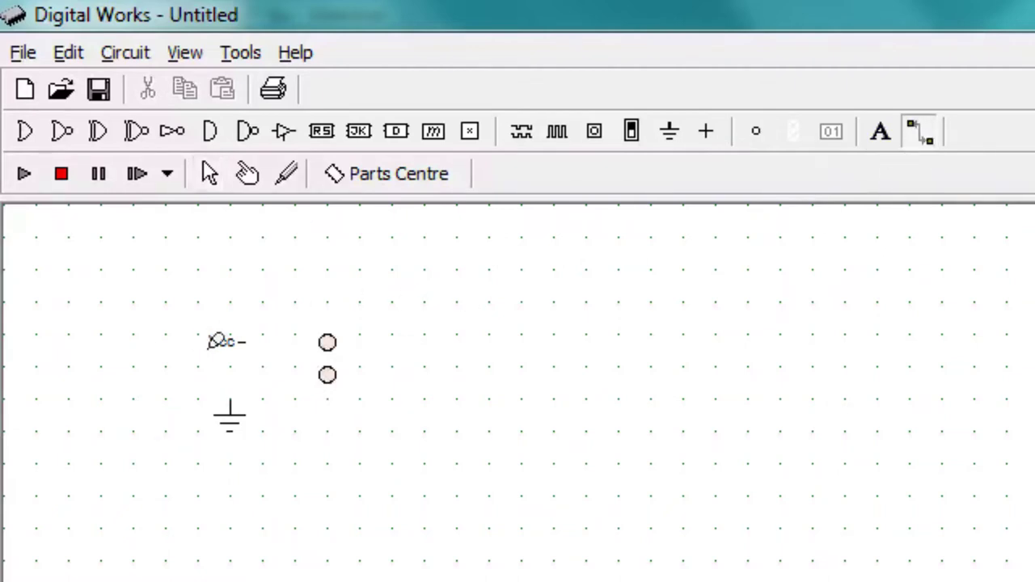
{"action": "left_click_drag", "start_coordinate": [245, 341], "coordinate": [326, 342]}
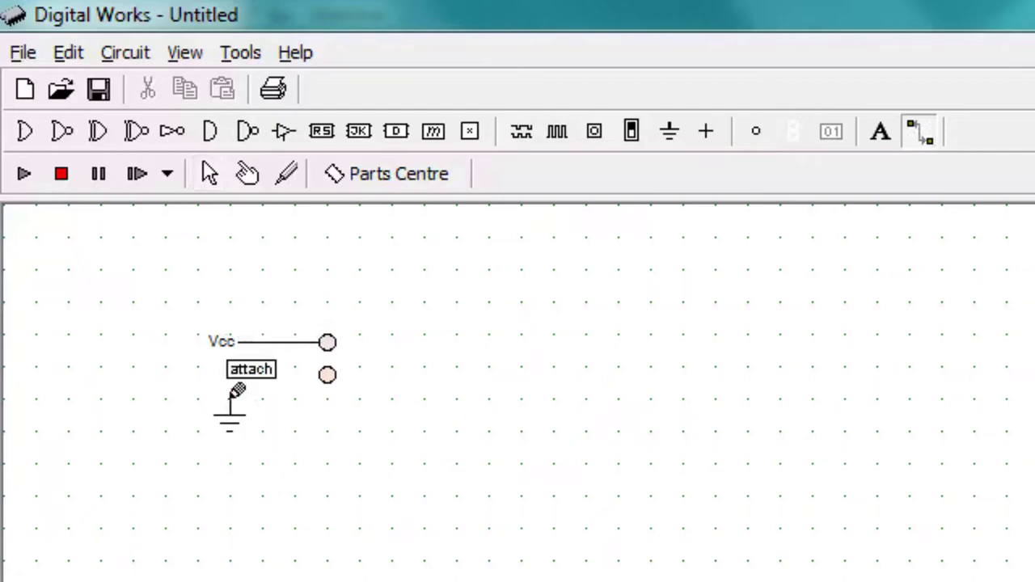
{"action": "mouse_move", "coordinate": [231, 396]}
{"action": "left_mouse_down"}
{"action": "mouse_move", "coordinate": [232, 368]}
{"action": "mouse_move", "coordinate": [327, 374]}
{"action": "left_mouse_up"}
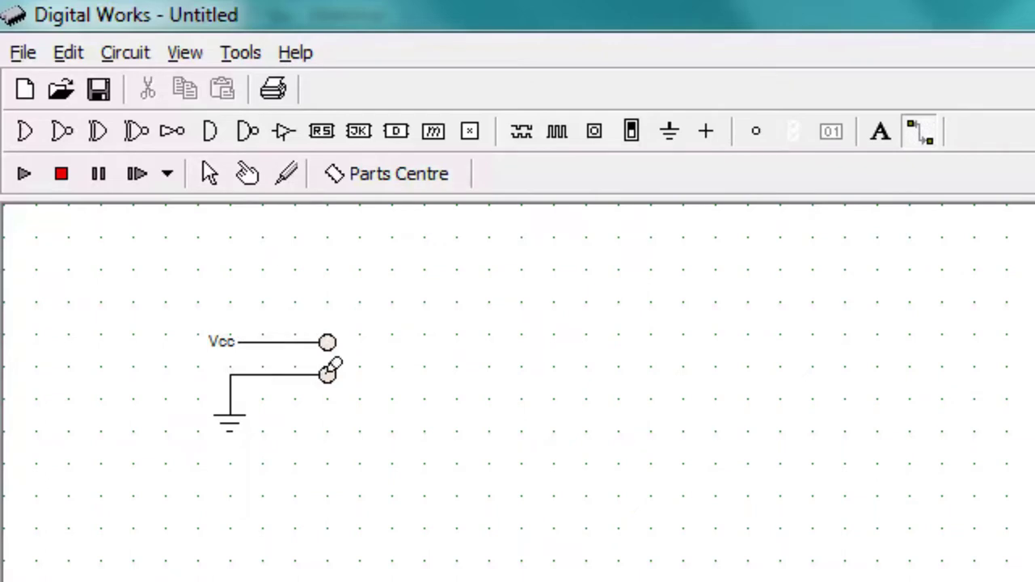
{"action": "left_click", "coordinate": [207, 173]}
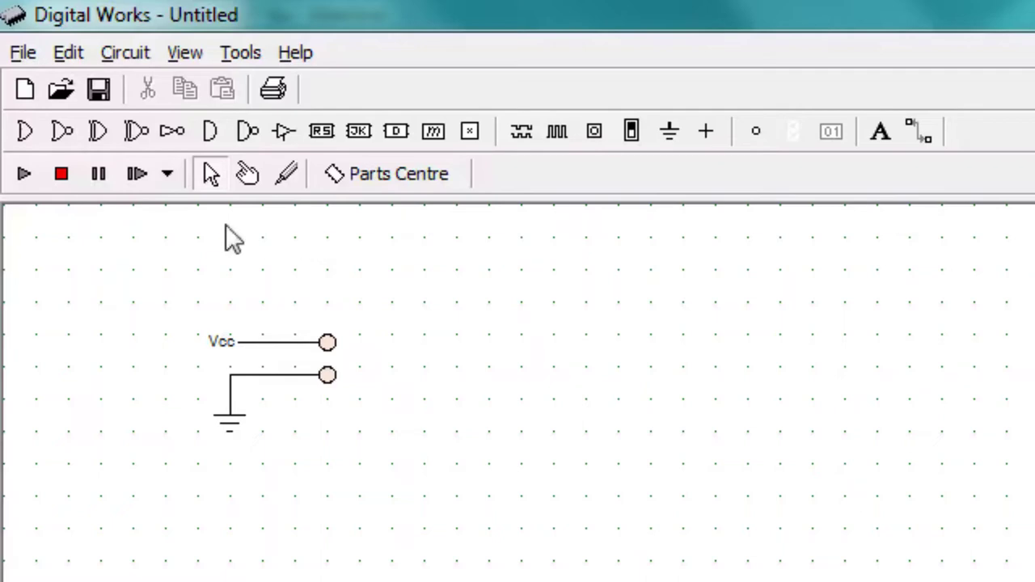
Step: Run the simulation until the Vcc-fed LED lights red, then stop it
{"action": "left_click", "coordinate": [21, 175]}
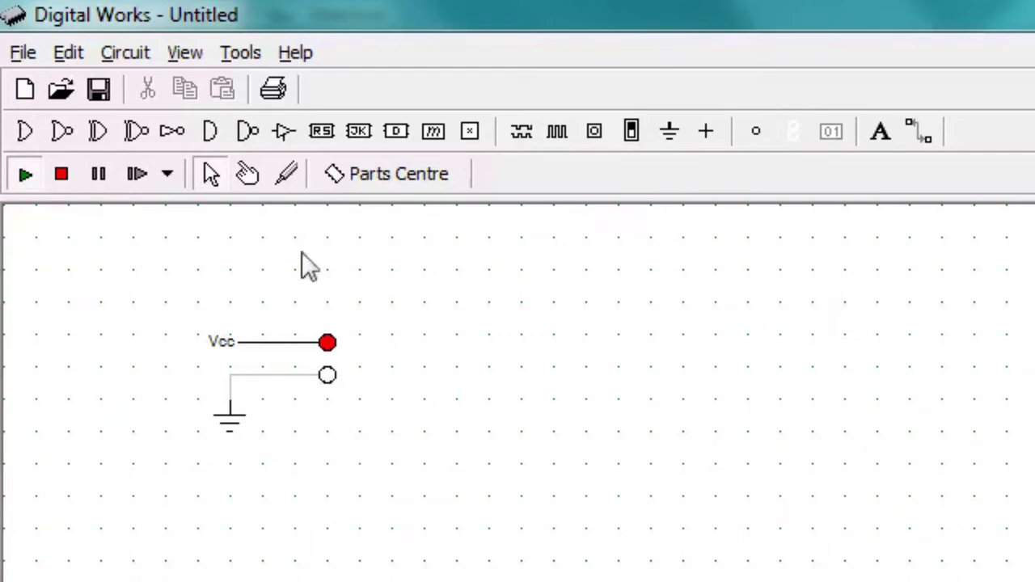
{"action": "left_click", "coordinate": [65, 177]}
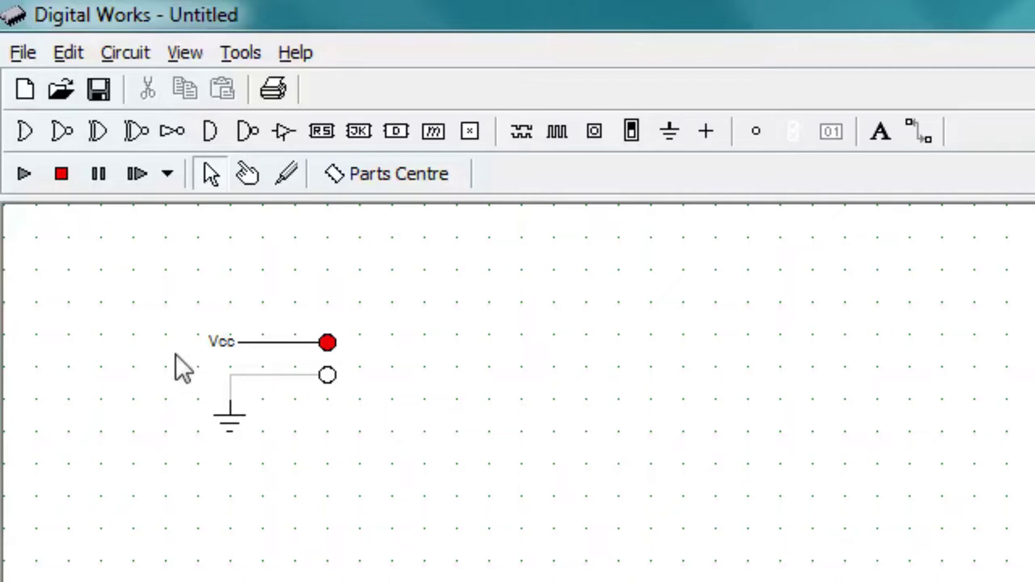
Step: Delete the ground, lower LED, Vcc supply and their wires, leaving one LED
{"action": "left_click_drag", "start_coordinate": [176, 356], "coordinate": [381, 467]}
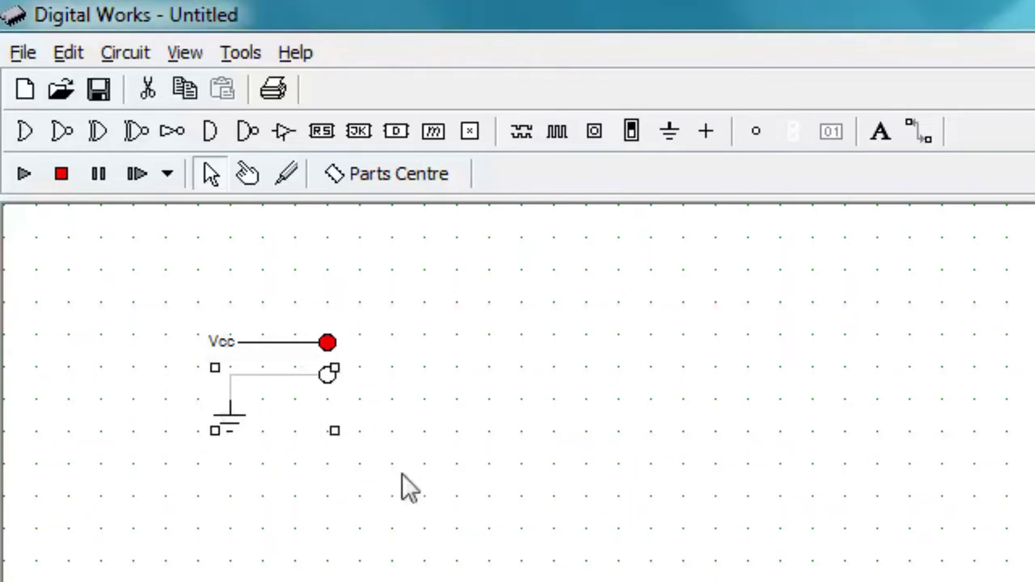
{"action": "key", "text": "Delete"}
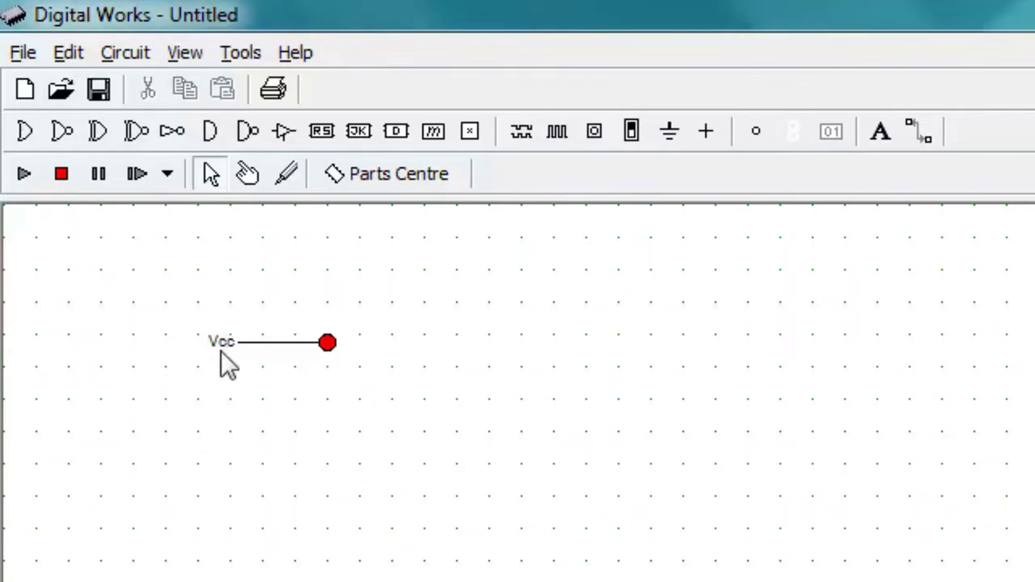
{"action": "right_click", "coordinate": [223, 348]}
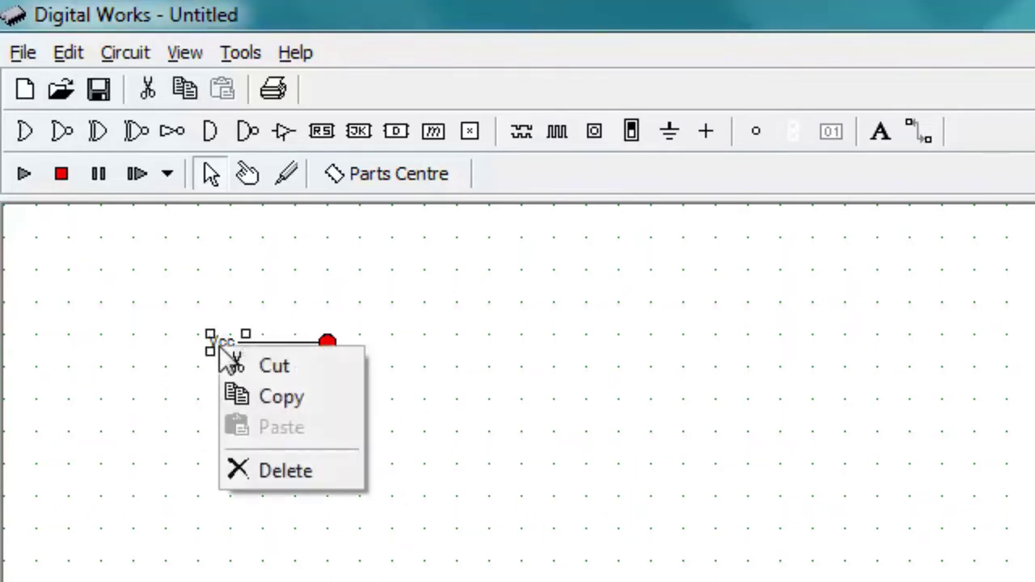
{"action": "left_click", "coordinate": [273, 469]}
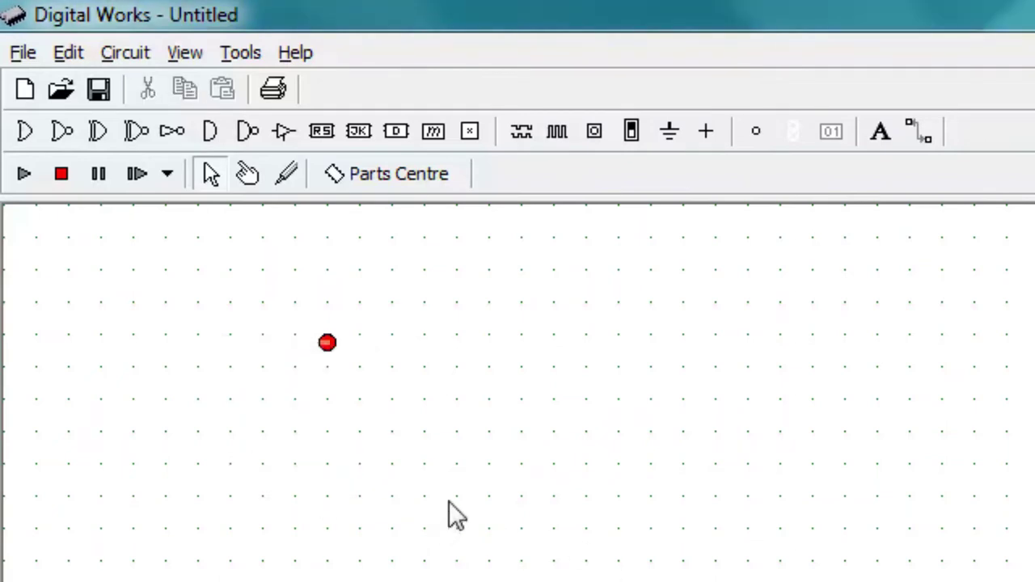
Step: Place an interactive input switch left of the LED and wire it to the LED
{"action": "left_click", "coordinate": [591, 138]}
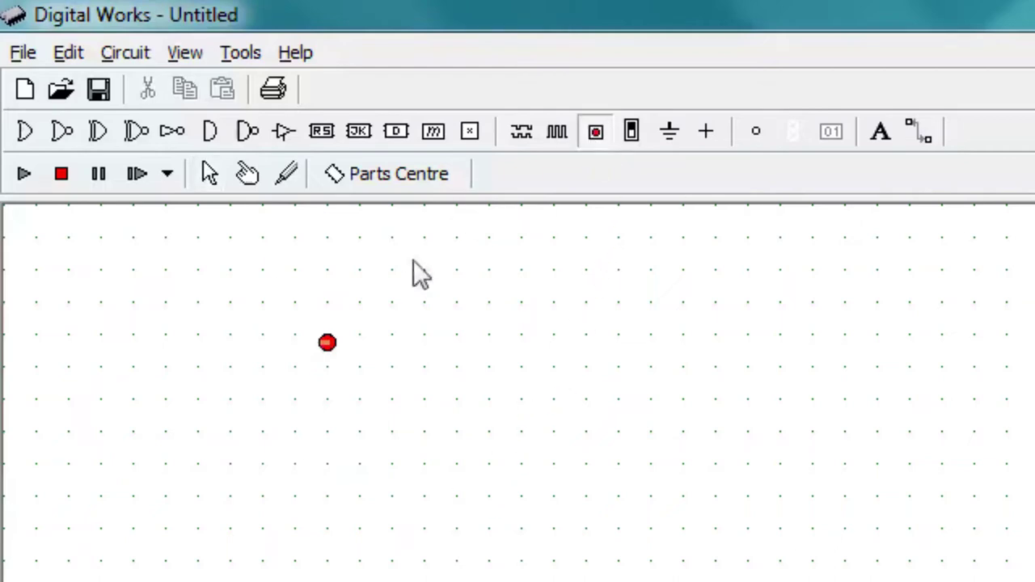
{"action": "left_click", "coordinate": [229, 347]}
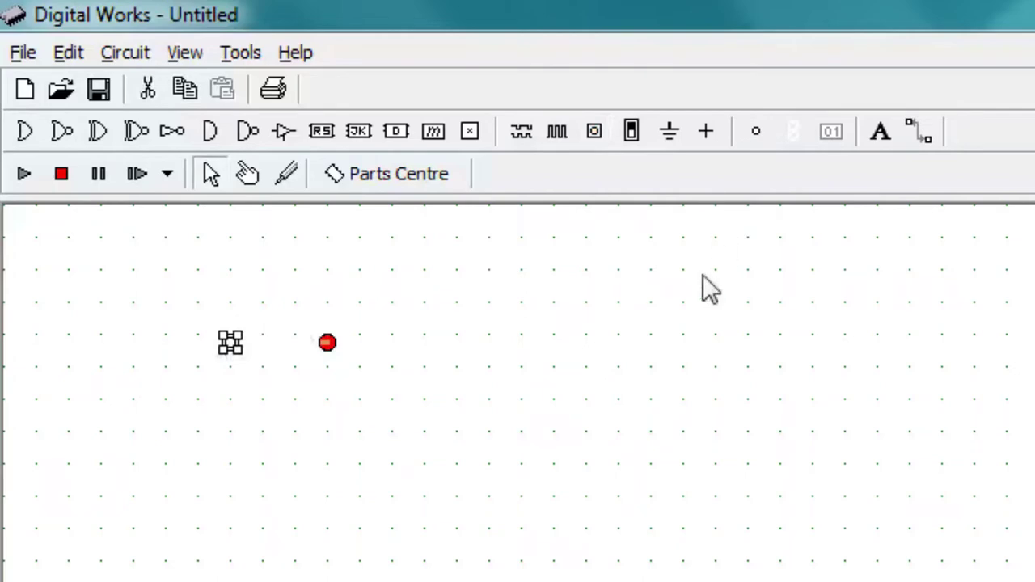
{"action": "left_click", "coordinate": [920, 132]}
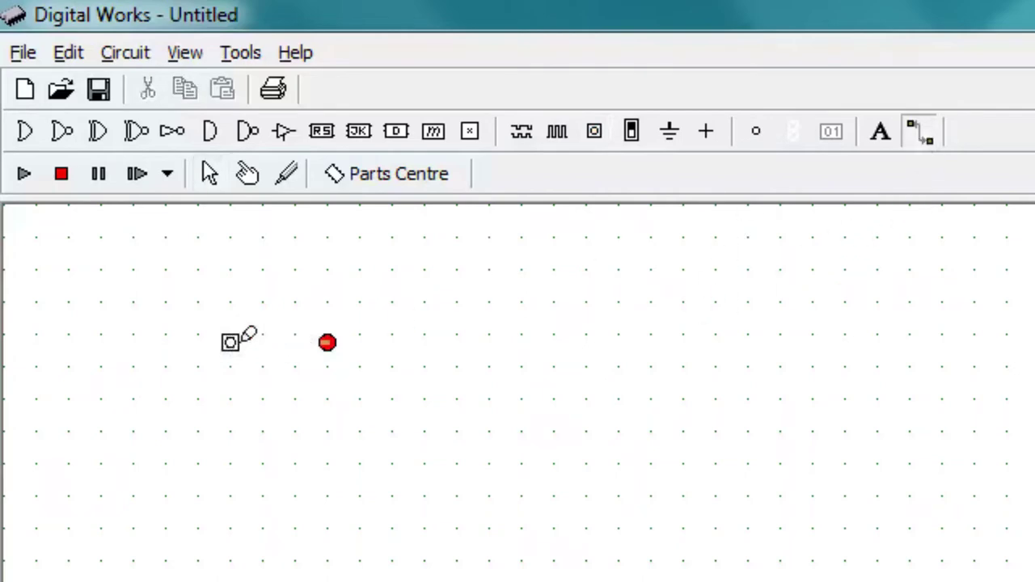
{"action": "left_click_drag", "start_coordinate": [231, 343], "coordinate": [327, 342]}
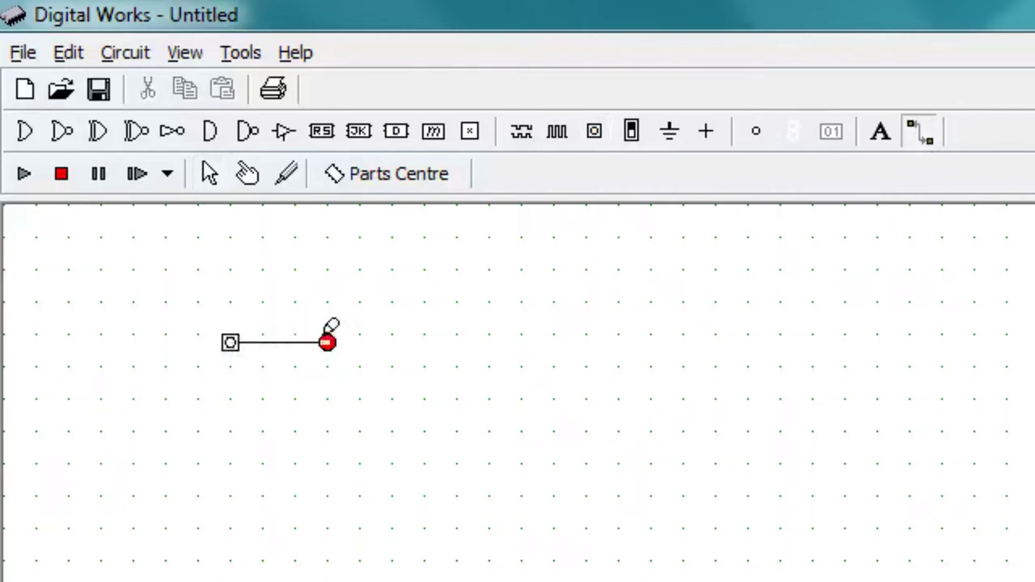
Step: Run the simulation and toggle the switch on and off to light and darken the LED
{"action": "left_click", "coordinate": [212, 174]}
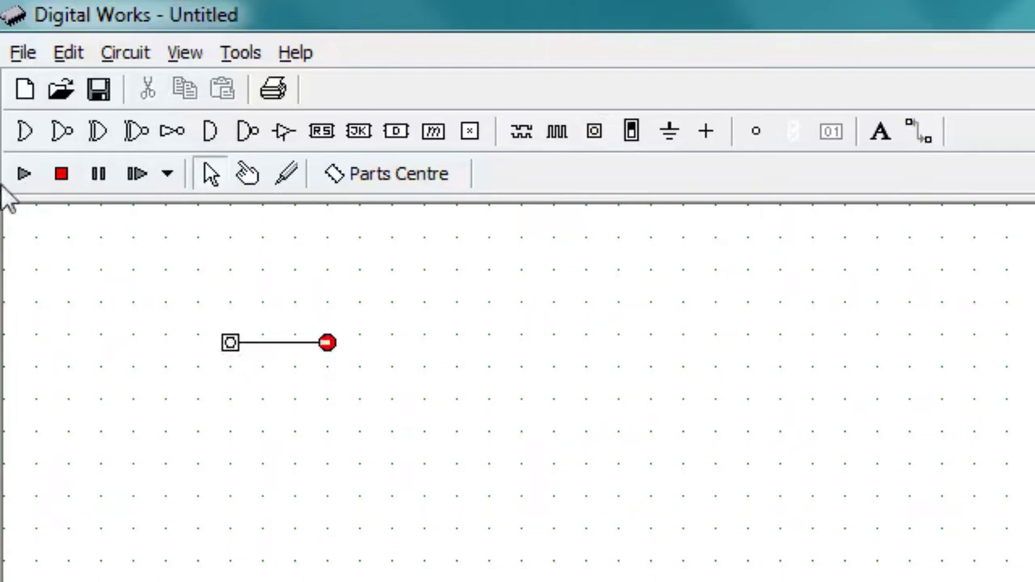
{"action": "left_click", "coordinate": [25, 175]}
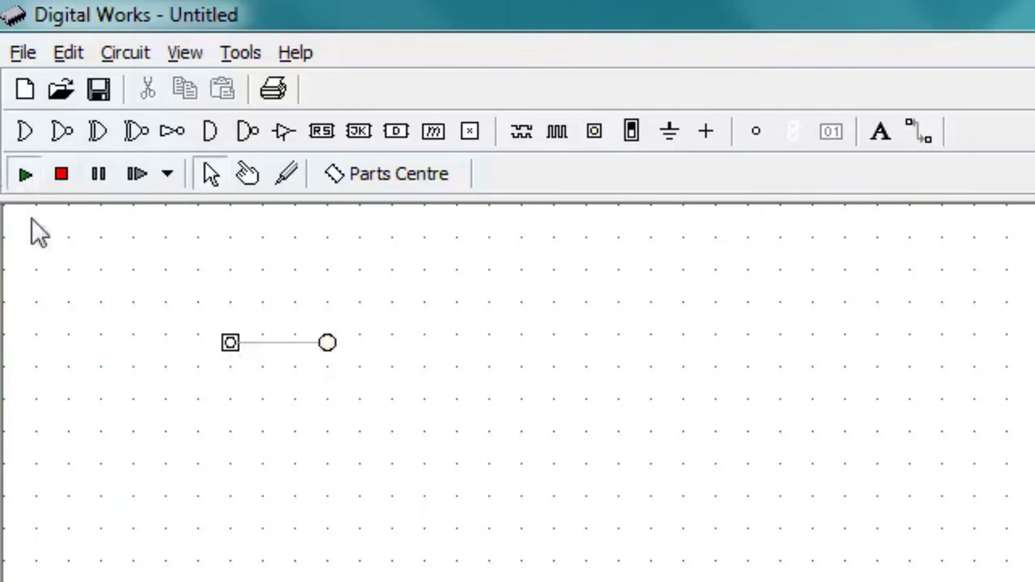
{"action": "left_click", "coordinate": [250, 175]}
{"action": "left_click", "coordinate": [229, 344]}
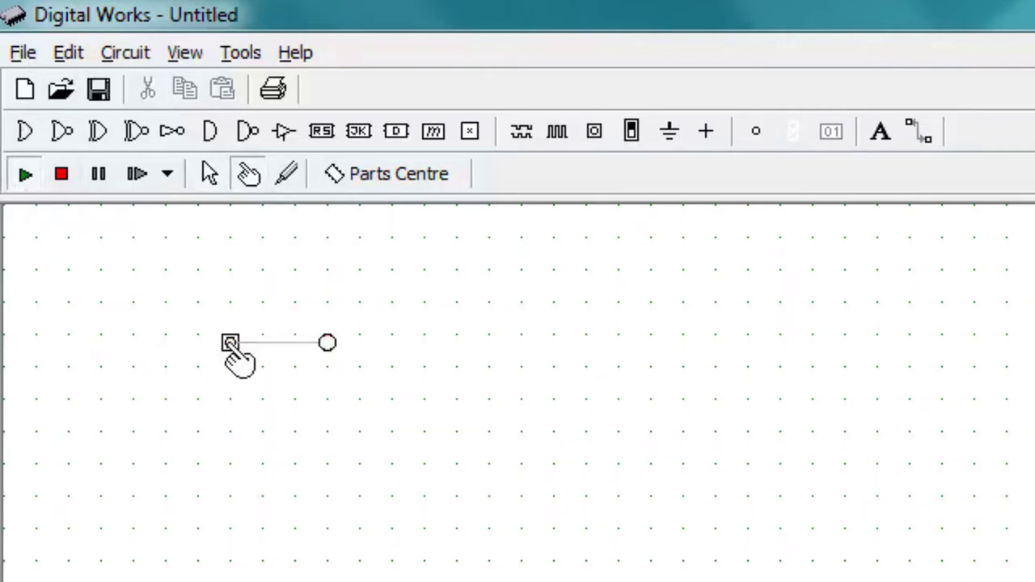
{"action": "left_click", "coordinate": [231, 347]}
{"action": "left_click", "coordinate": [231, 346]}
{"action": "left_click", "coordinate": [208, 177]}
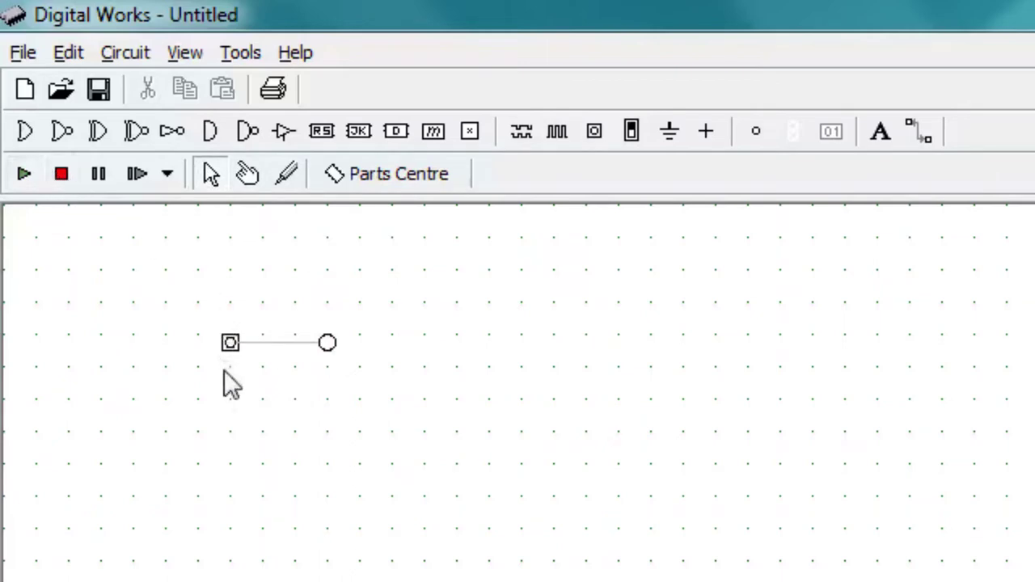
{"action": "left_click", "coordinate": [230, 343]}
Step: Delete the switch and place a clock to the left of the LED
{"action": "right_click", "coordinate": [230, 343]}
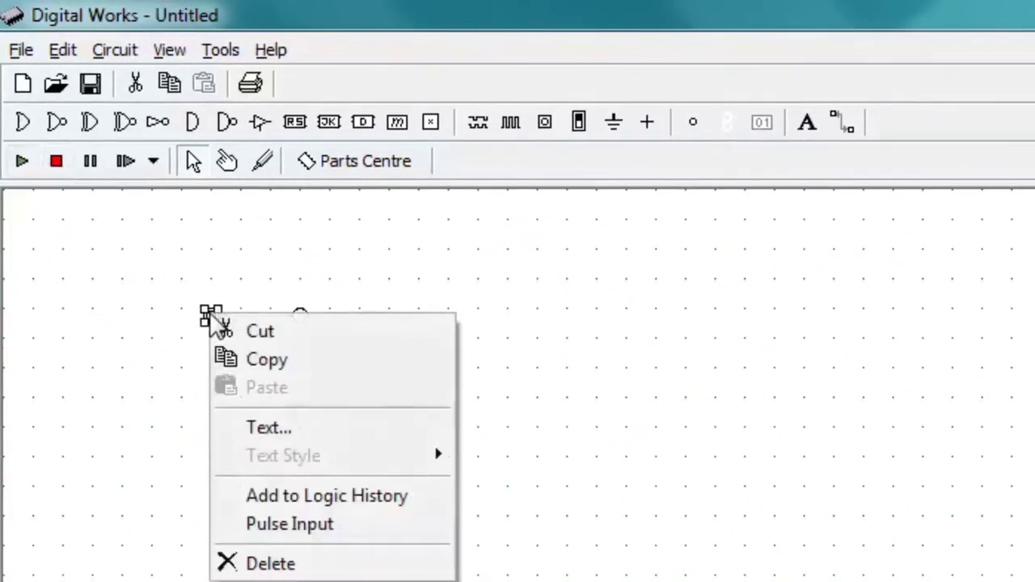
{"action": "left_click", "coordinate": [224, 564]}
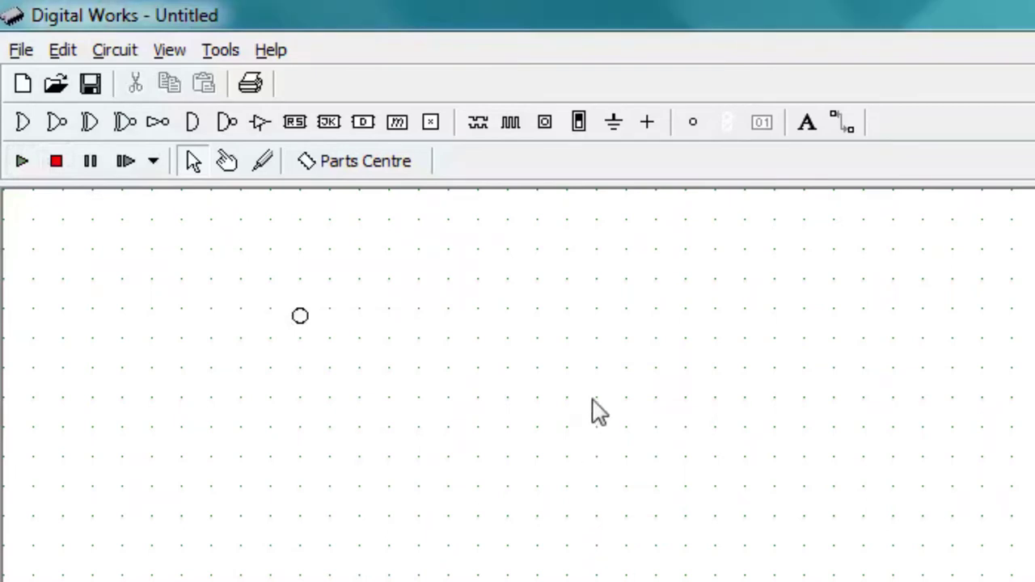
{"action": "left_click", "coordinate": [510, 128]}
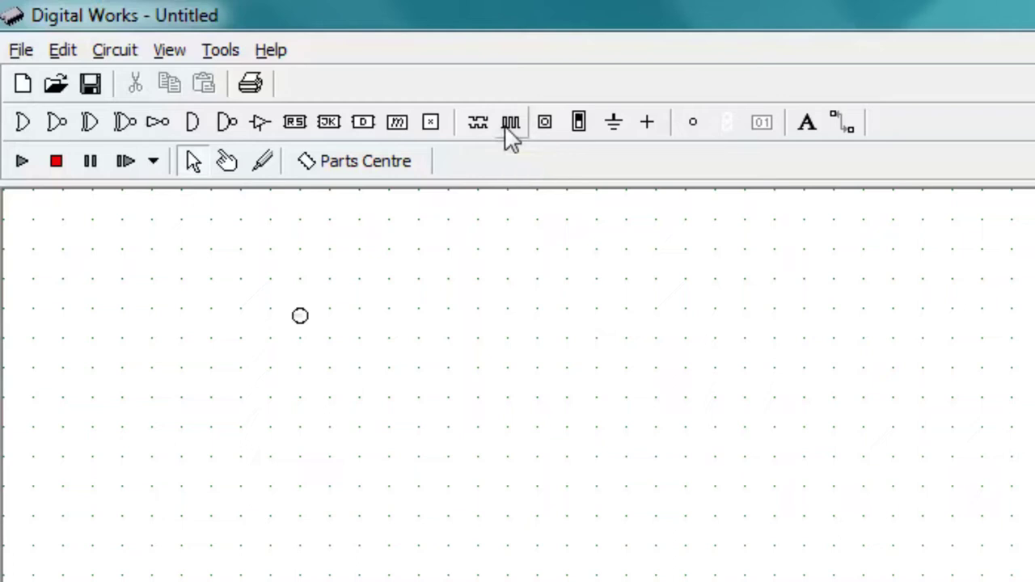
{"action": "left_click", "coordinate": [206, 311]}
{"action": "mouse_move", "coordinate": [198, 318]}
{"action": "left_mouse_down"}
{"action": "mouse_move", "coordinate": [195, 334]}
{"action": "mouse_move", "coordinate": [189, 312]}
{"action": "left_mouse_up"}
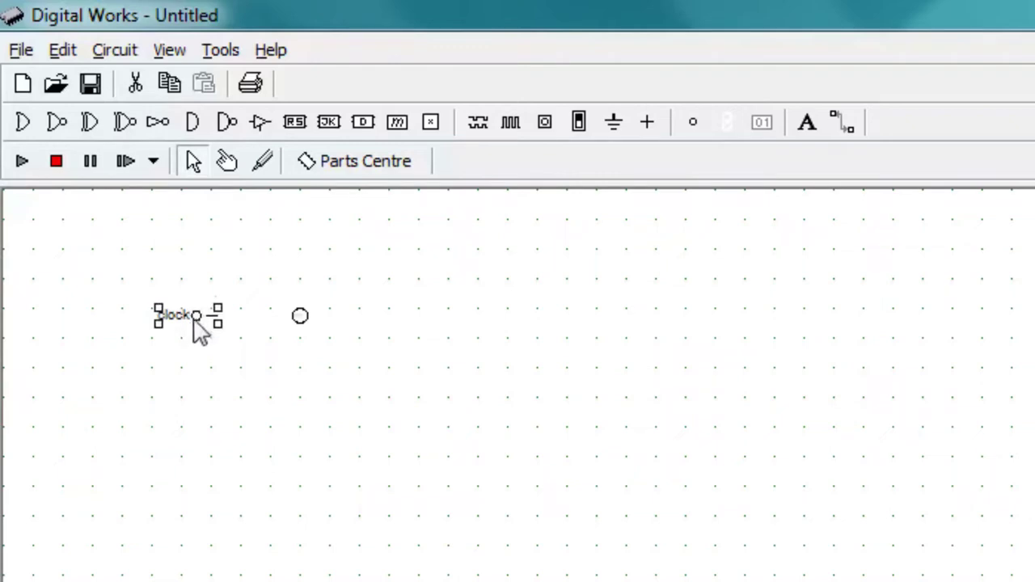
Step: Wire the clock output to the LED
{"action": "left_click", "coordinate": [842, 123]}
{"action": "left_click_drag", "start_coordinate": [214, 315], "coordinate": [299, 315]}
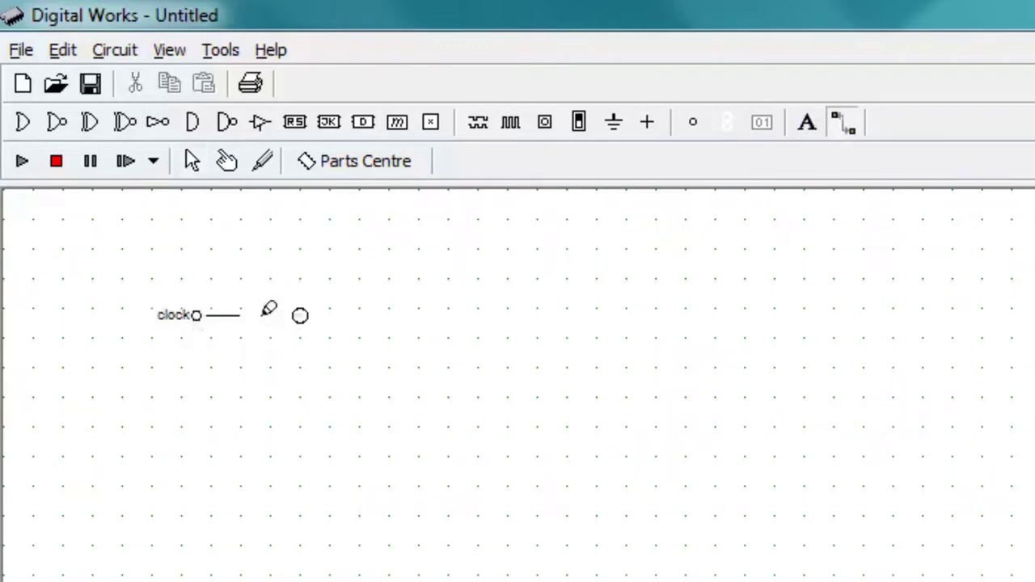
{"action": "left_click", "coordinate": [300, 315]}
{"action": "left_click", "coordinate": [194, 162]}
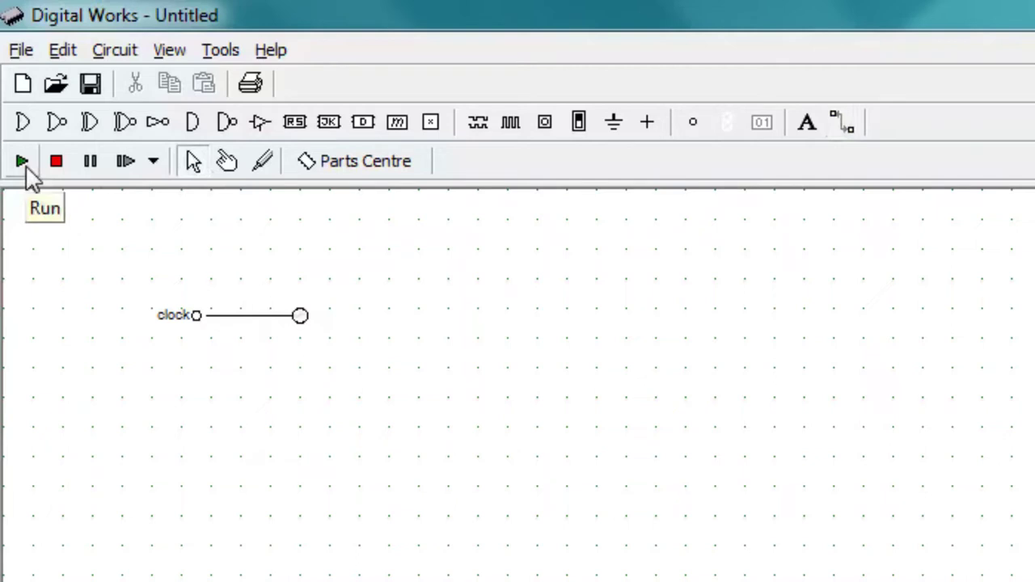
Step: Run the circuit at a 1 Hertz clock speed, stop it, and remove the clock-to-LED wire
{"action": "left_click", "coordinate": [25, 169]}
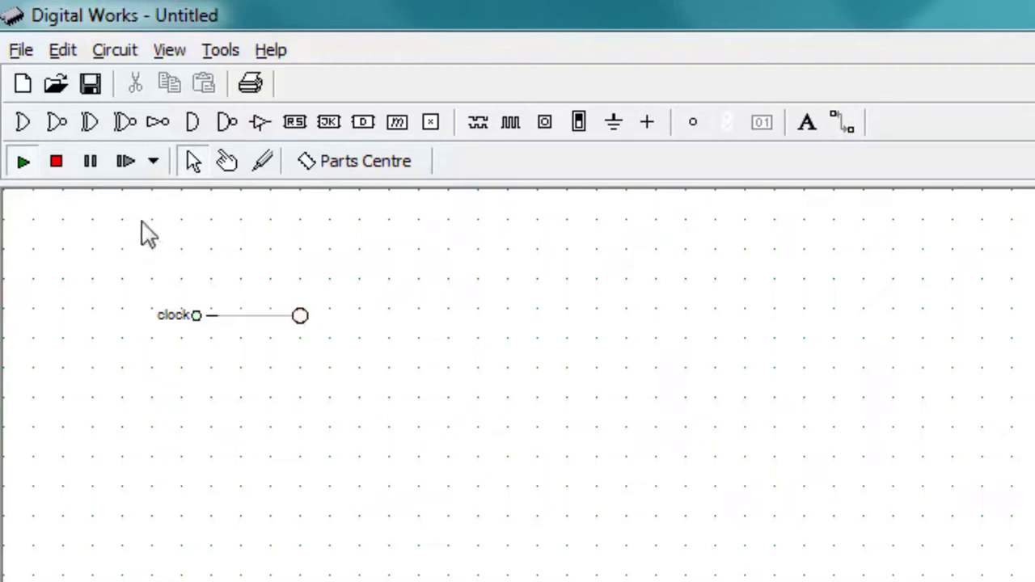
{"action": "left_click", "coordinate": [113, 50]}
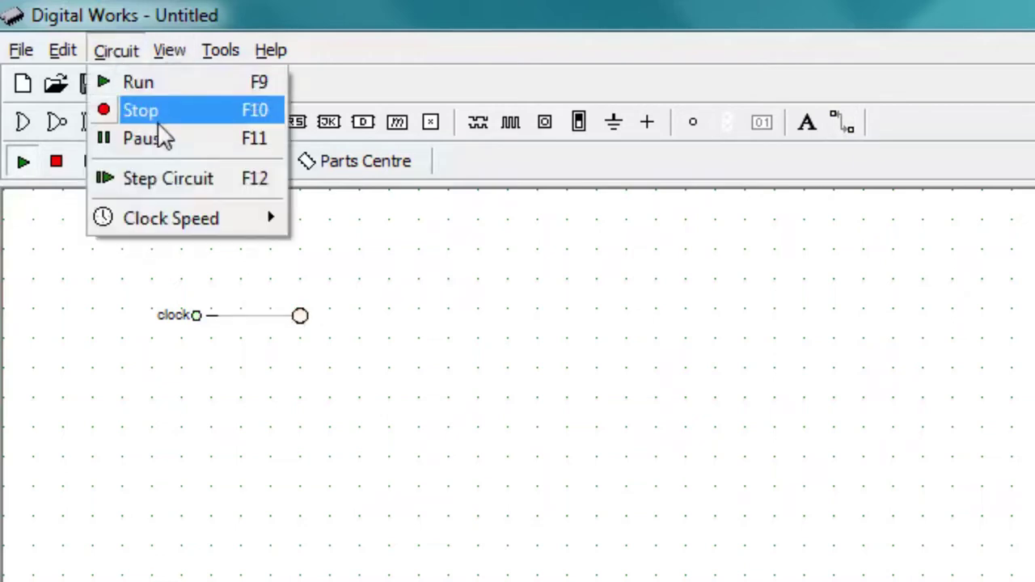
{"action": "mouse_move", "coordinate": [172, 219]}
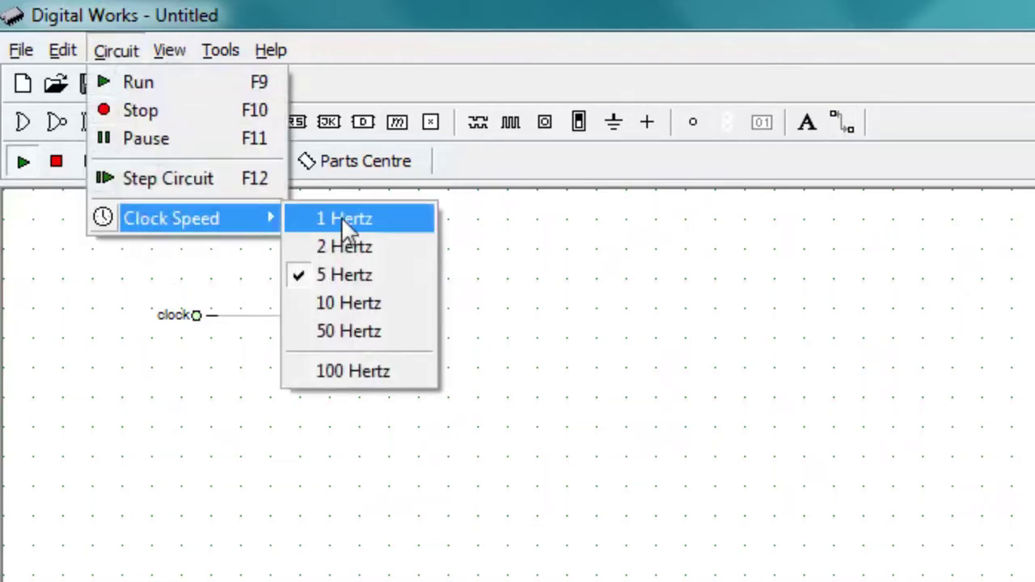
{"action": "left_click", "coordinate": [342, 217]}
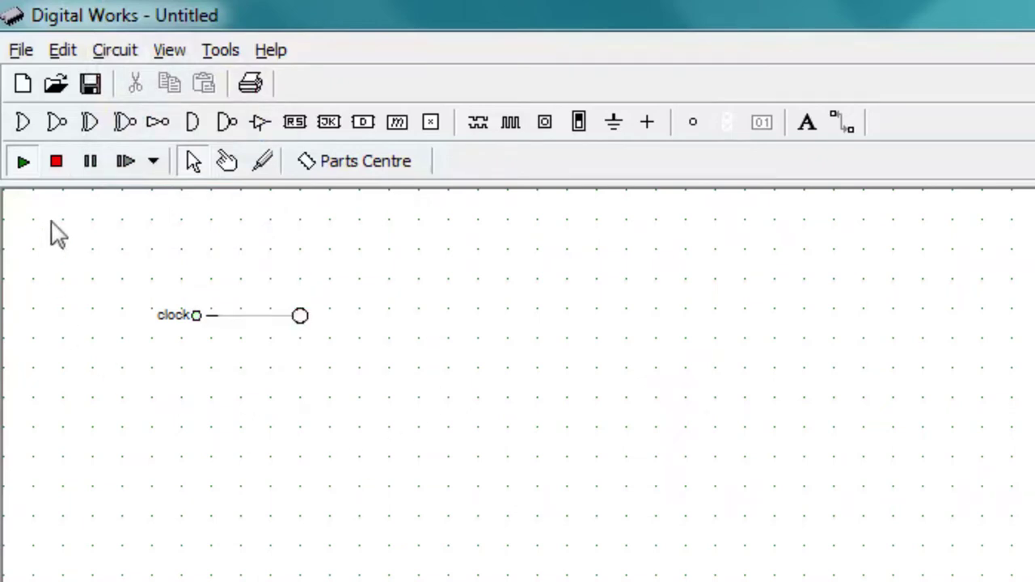
{"action": "left_click", "coordinate": [57, 163]}
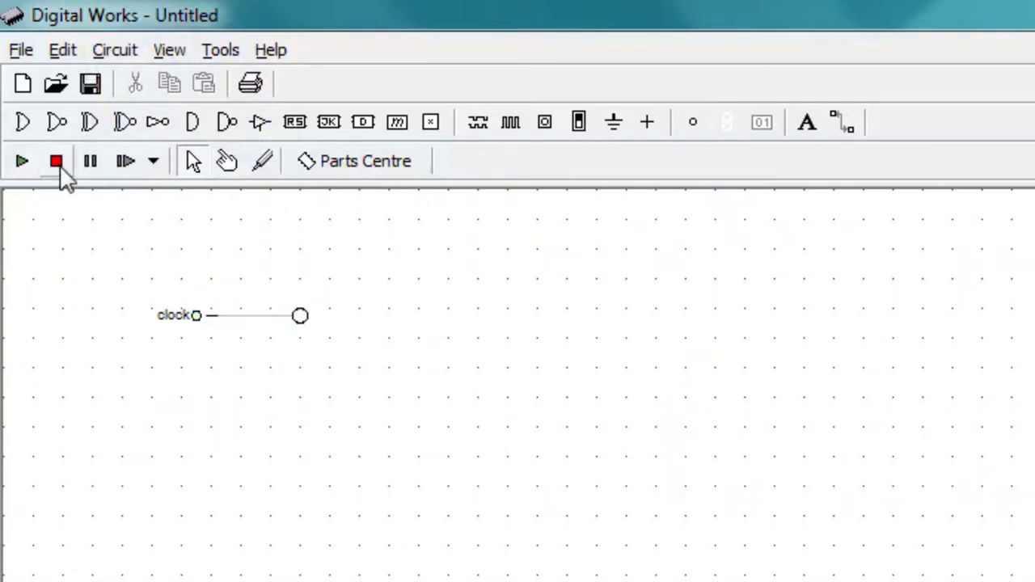
{"action": "right_click", "coordinate": [255, 325]}
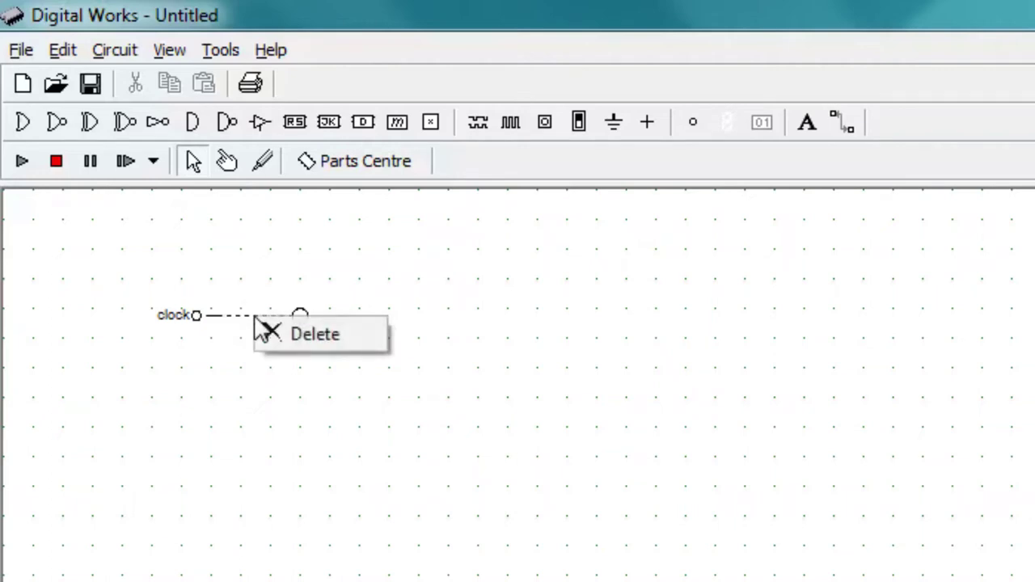
{"action": "key", "text": "Escape"}
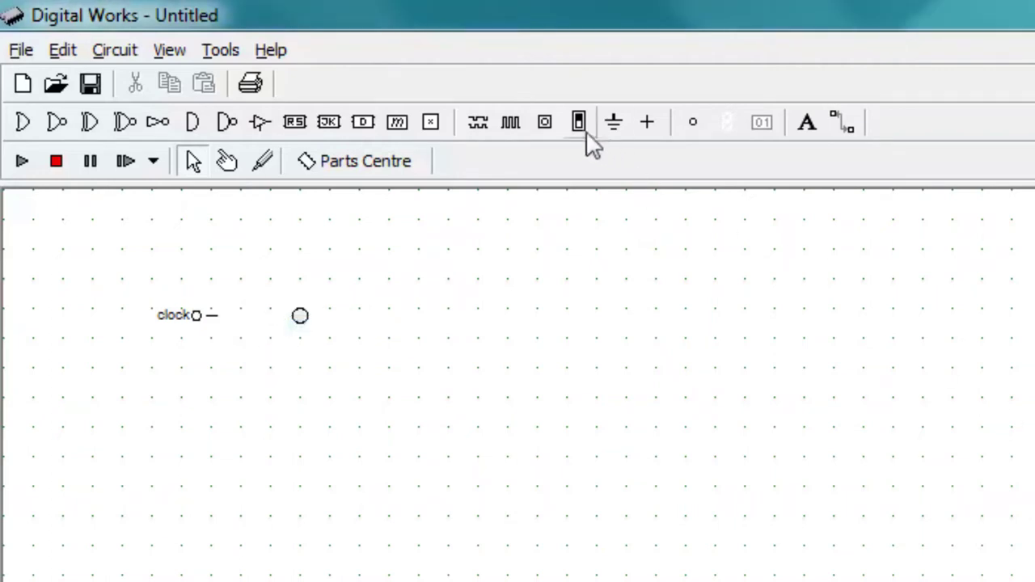
Step: Place a switch between the clock and the LED, wiring clock to switch and switch to LED
{"action": "left_click", "coordinate": [576, 126]}
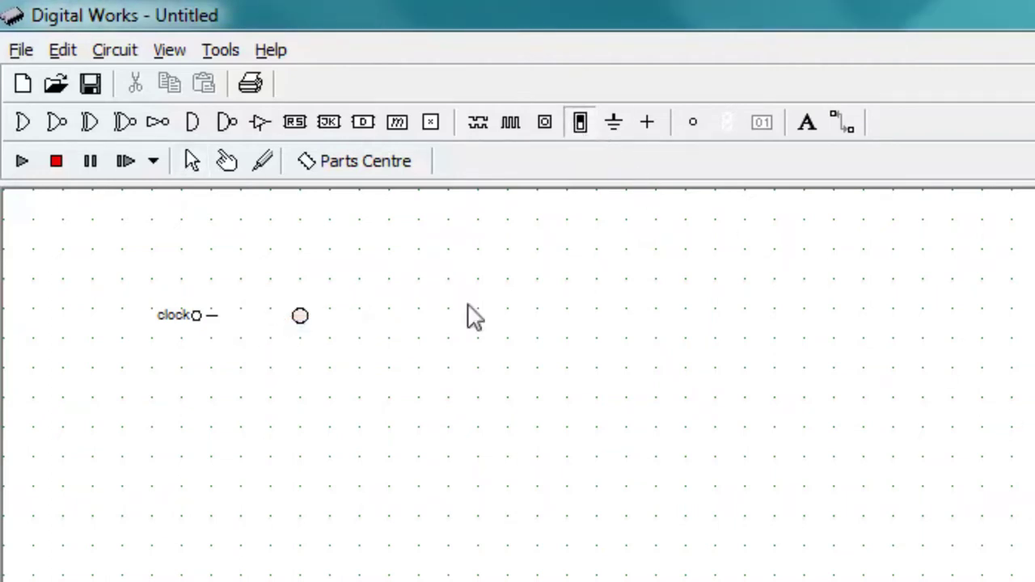
{"action": "left_click", "coordinate": [248, 340]}
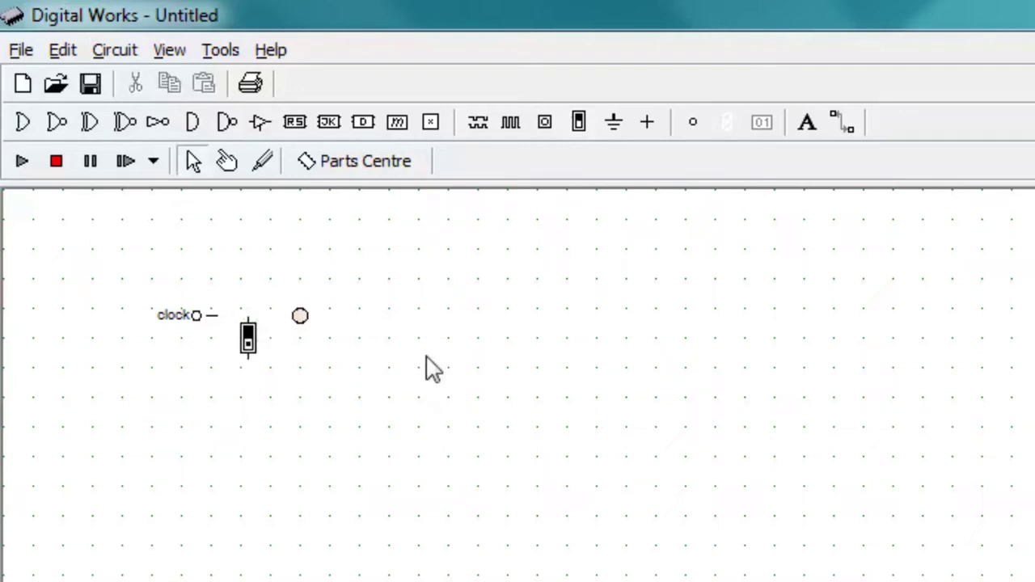
{"action": "left_click", "coordinate": [845, 125]}
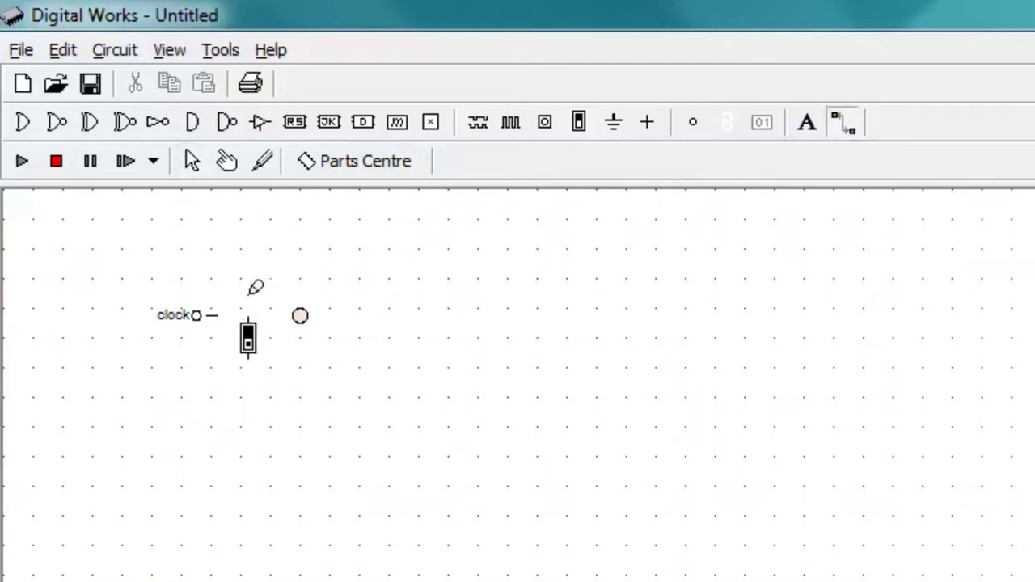
{"action": "mouse_move", "coordinate": [217, 315]}
{"action": "left_mouse_down"}
{"action": "mouse_move", "coordinate": [248, 324]}
{"action": "mouse_move", "coordinate": [272, 359]}
{"action": "left_mouse_up"}
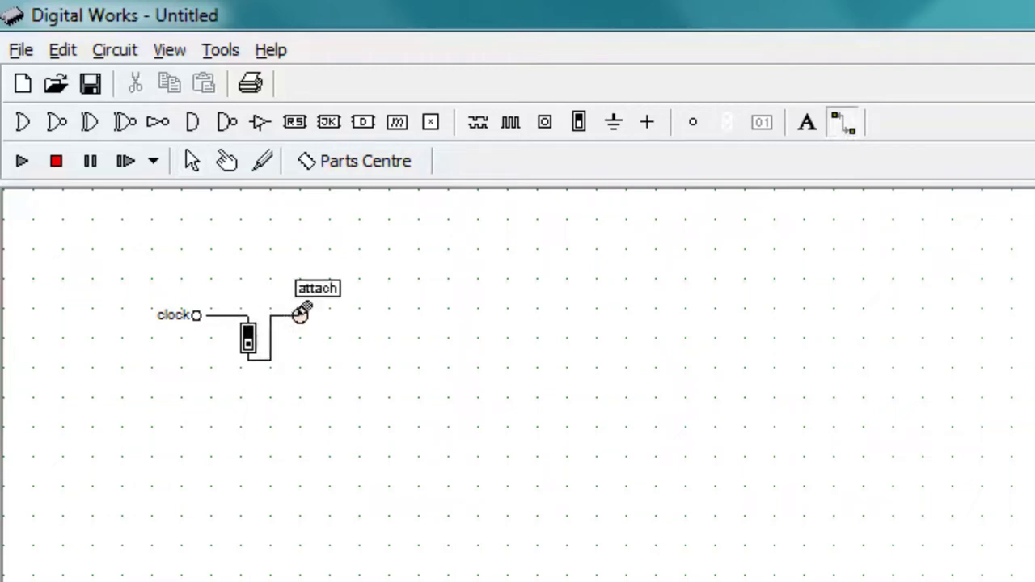
{"action": "left_click_drag", "start_coordinate": [277, 309], "coordinate": [299, 312]}
{"action": "left_click", "coordinate": [192, 162]}
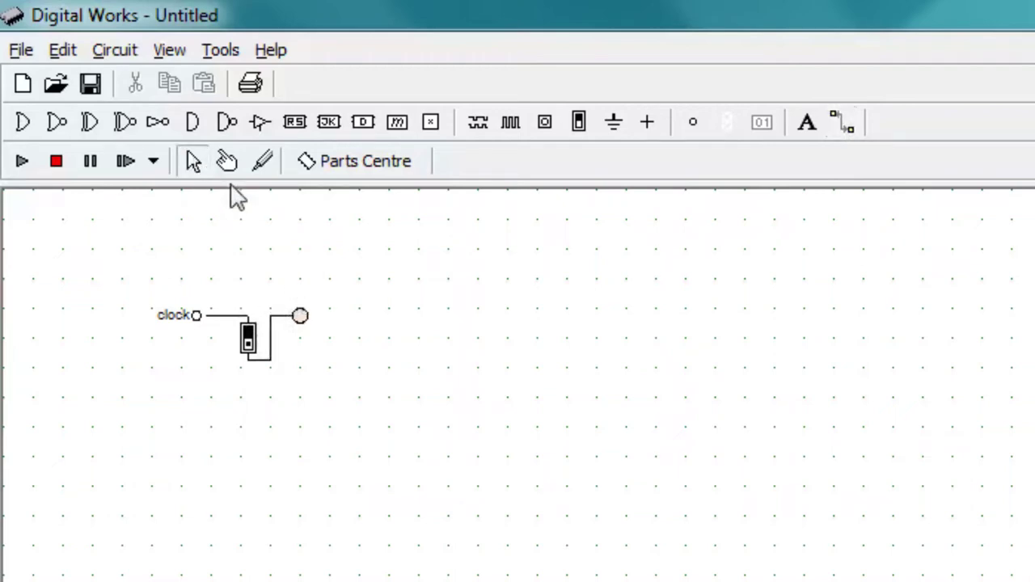
Step: Run the simulation and toggle the switch on then off to gate the clock to the LED
{"action": "left_click", "coordinate": [21, 161]}
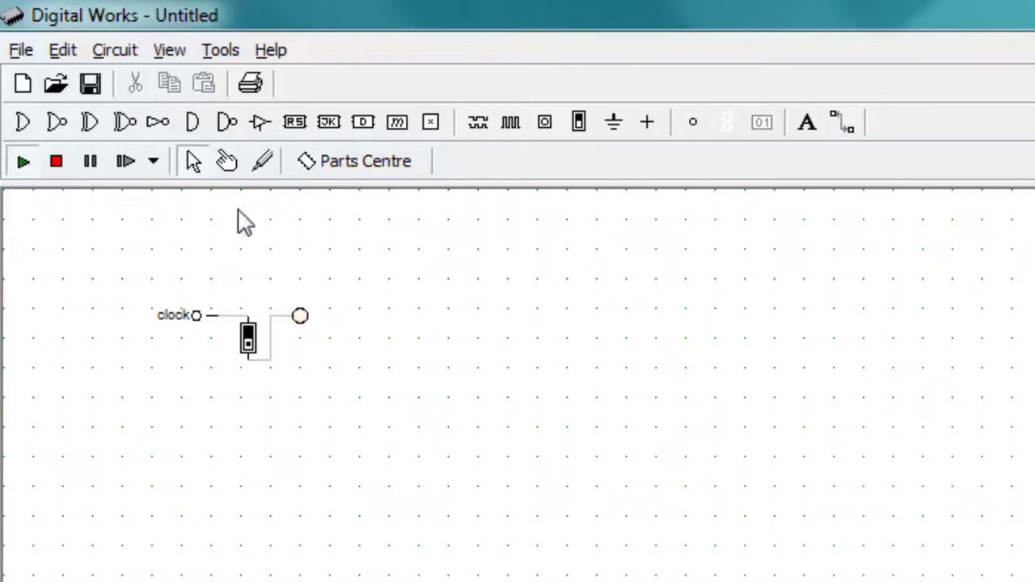
{"action": "left_click", "coordinate": [227, 162]}
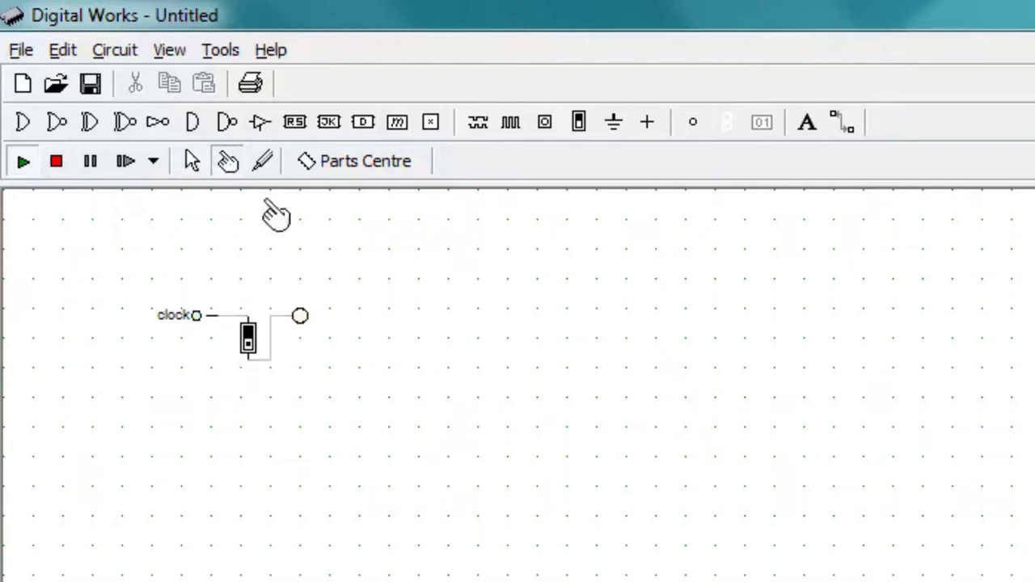
{"action": "left_click", "coordinate": [249, 340]}
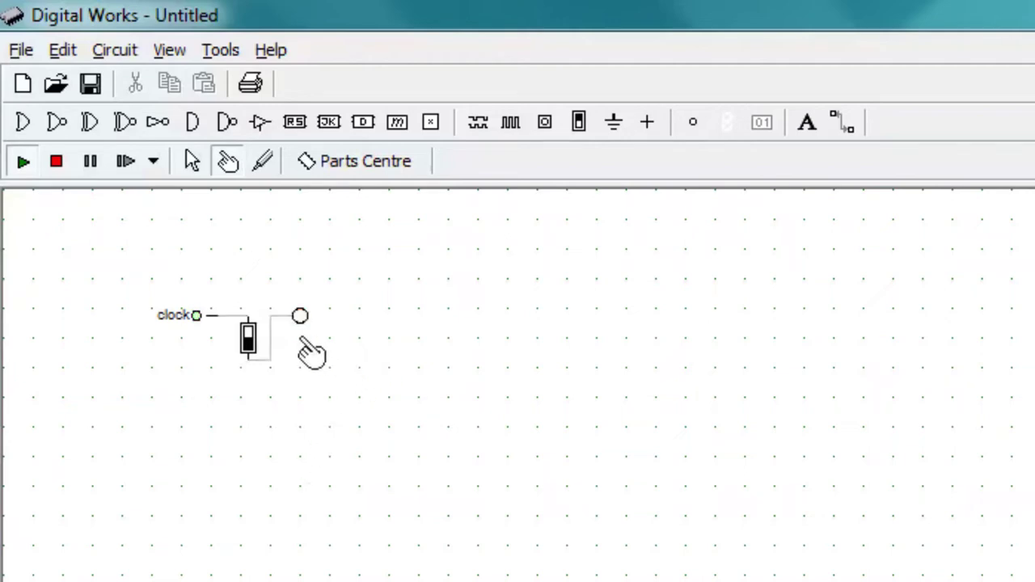
{"action": "left_click", "coordinate": [250, 342]}
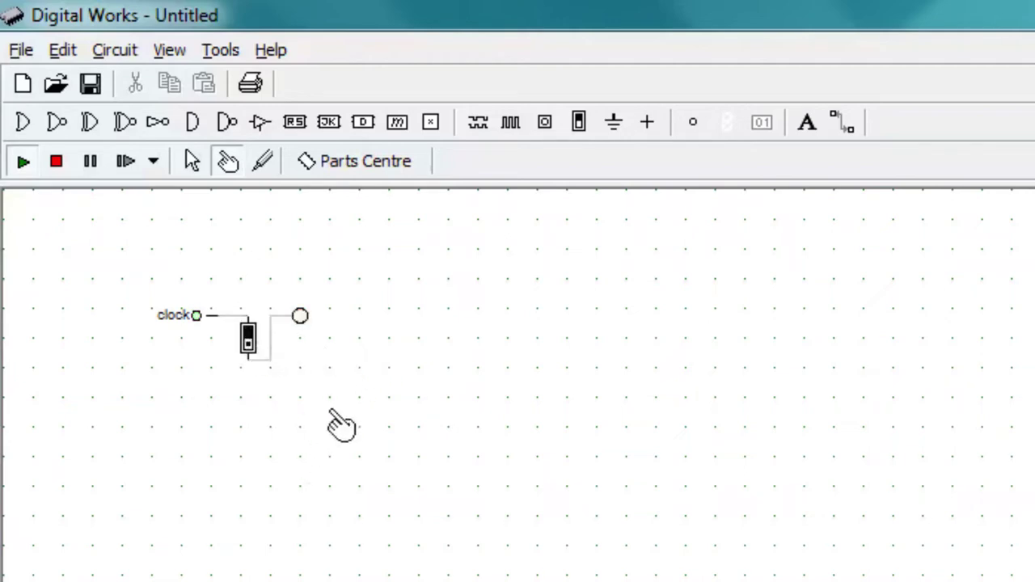
{"action": "left_click", "coordinate": [193, 161]}
{"action": "right_click", "coordinate": [250, 341]}
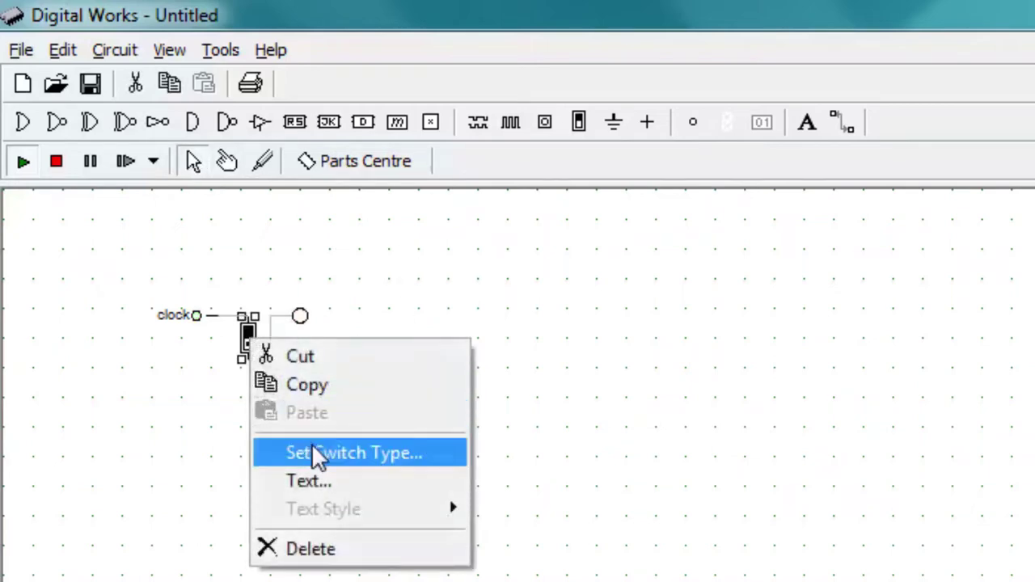
Step: Review the switch type settings and close them without changes
{"action": "left_click", "coordinate": [318, 454]}
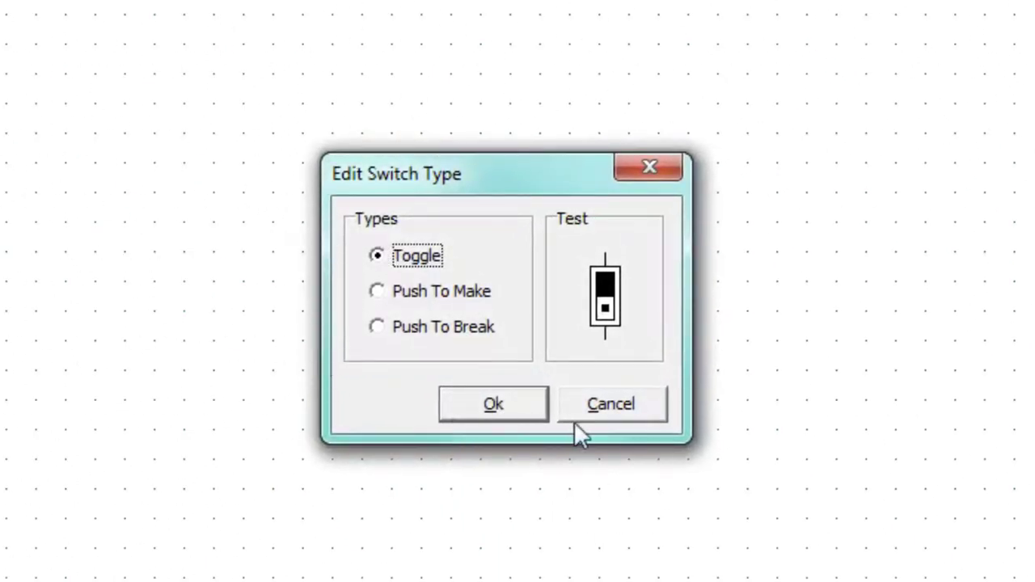
{"action": "left_click", "coordinate": [613, 404]}
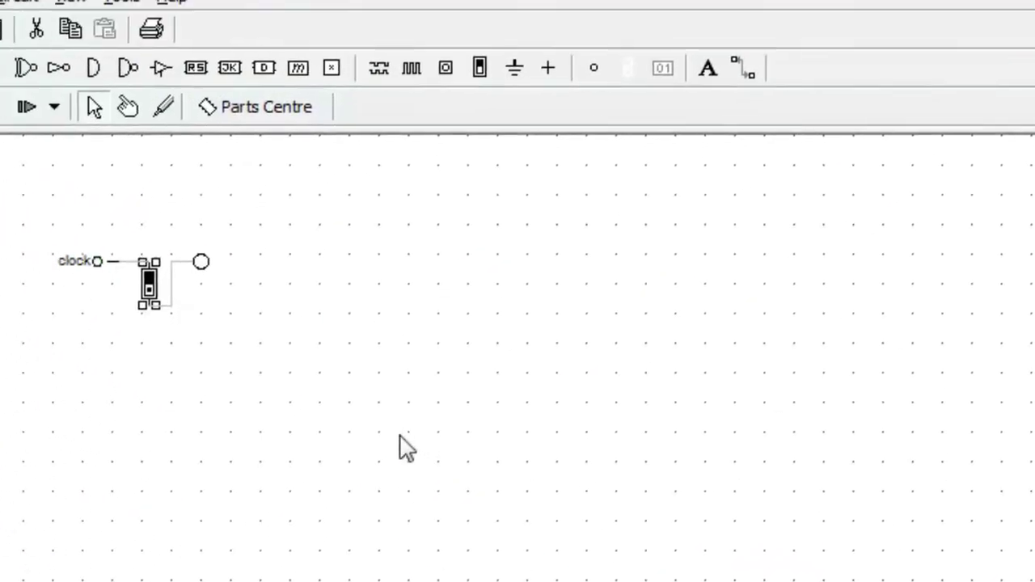
{"action": "left_click", "coordinate": [477, 471]}
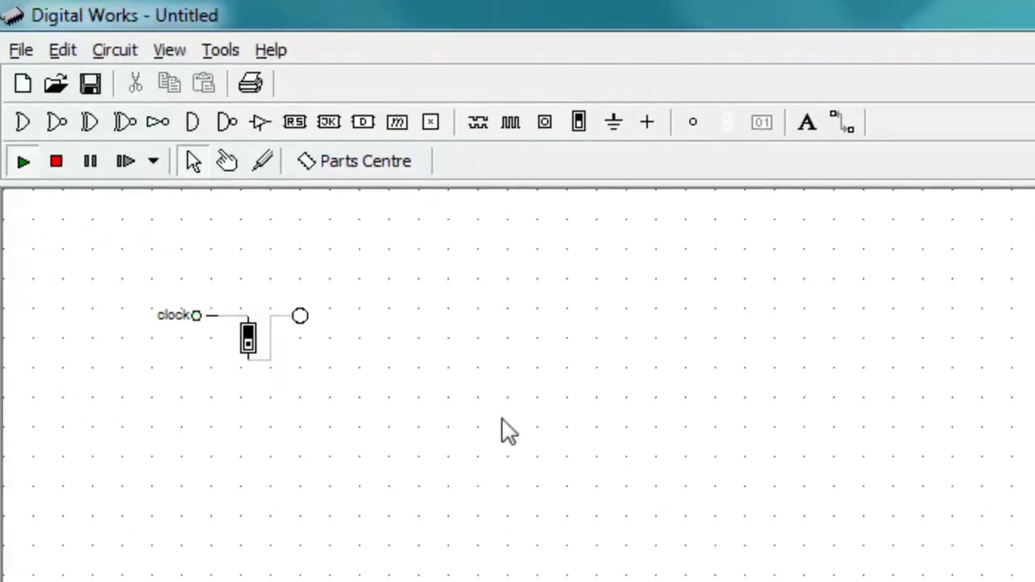
Step: Pause the simulation, single-step it in half clock cycles, then stop it
{"action": "left_click", "coordinate": [87, 170]}
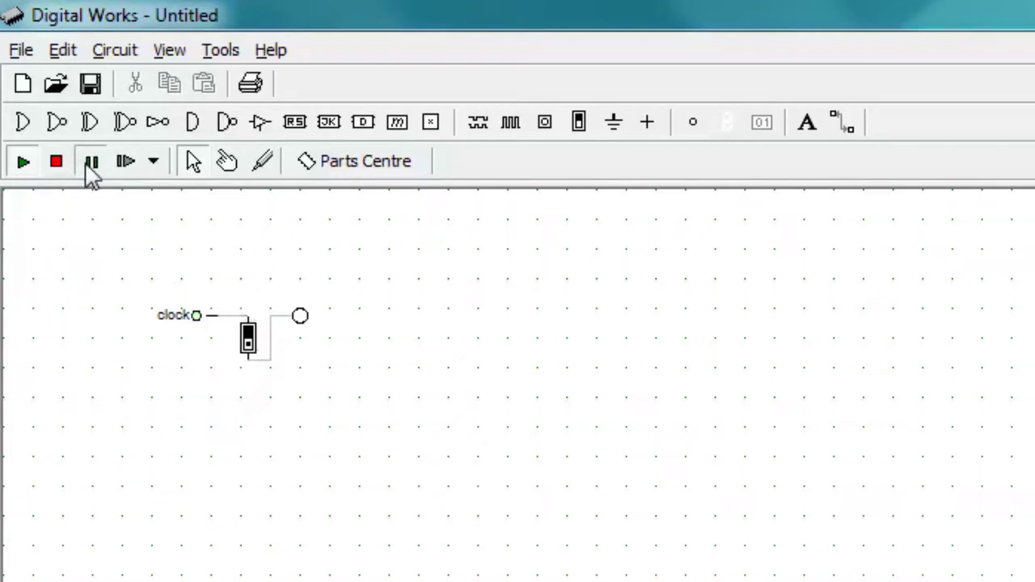
{"action": "left_click", "coordinate": [127, 164]}
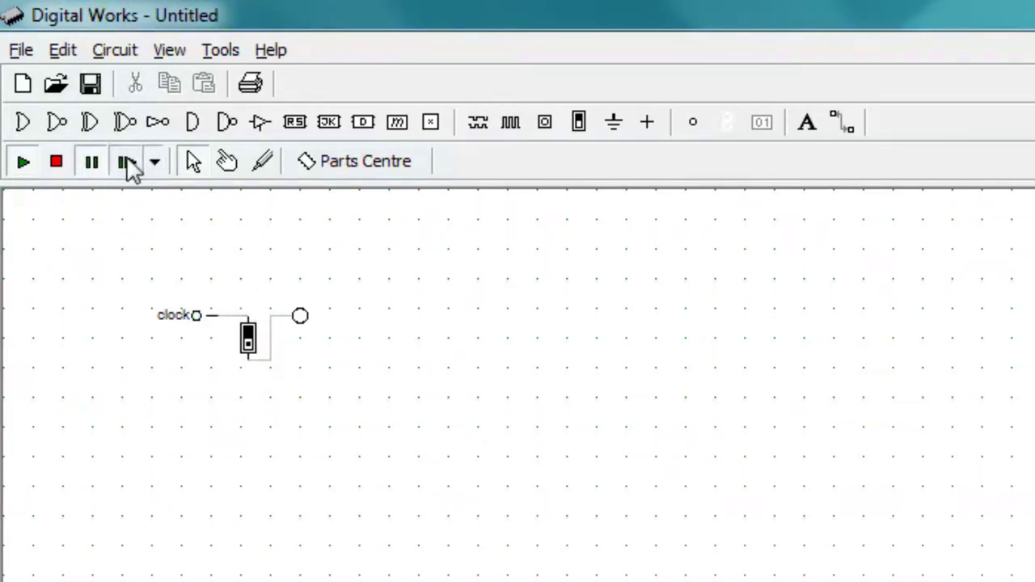
{"action": "left_click", "coordinate": [127, 164]}
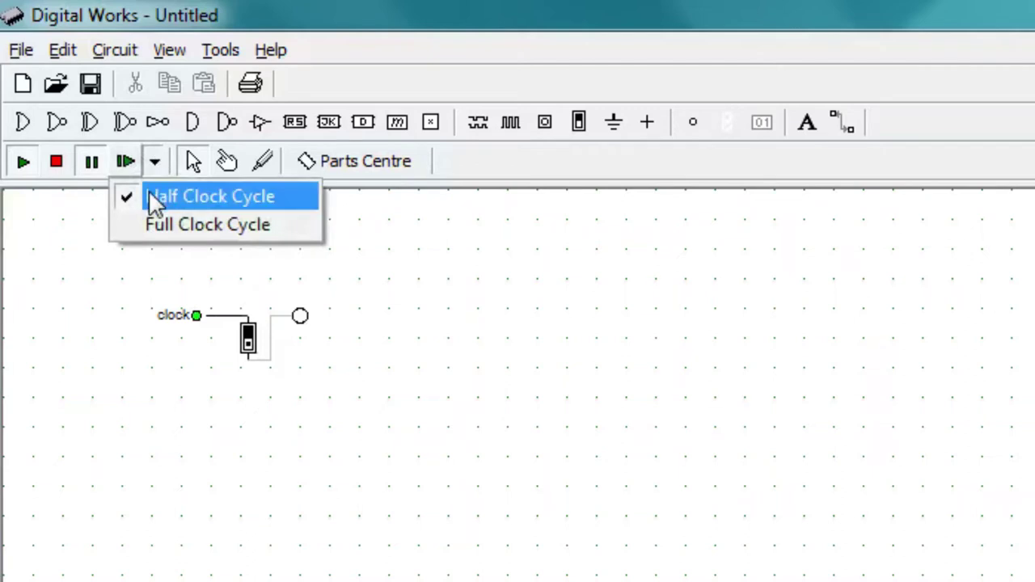
{"action": "left_click", "coordinate": [509, 339]}
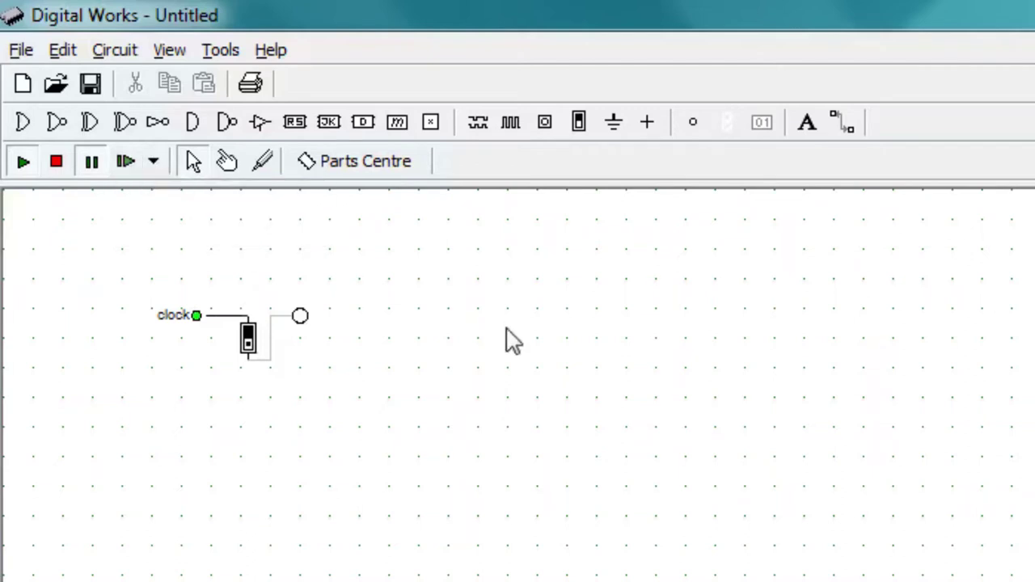
{"action": "left_click", "coordinate": [56, 163]}
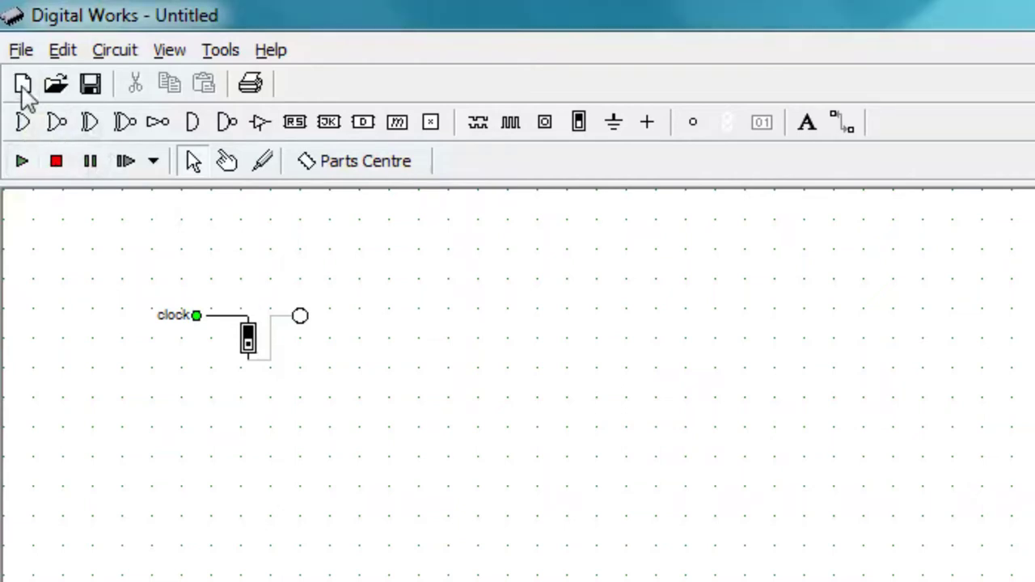
Step: Clear away the whole clock test circuit with Ctrl+N
{"action": "key", "text": "ctrl+n"}
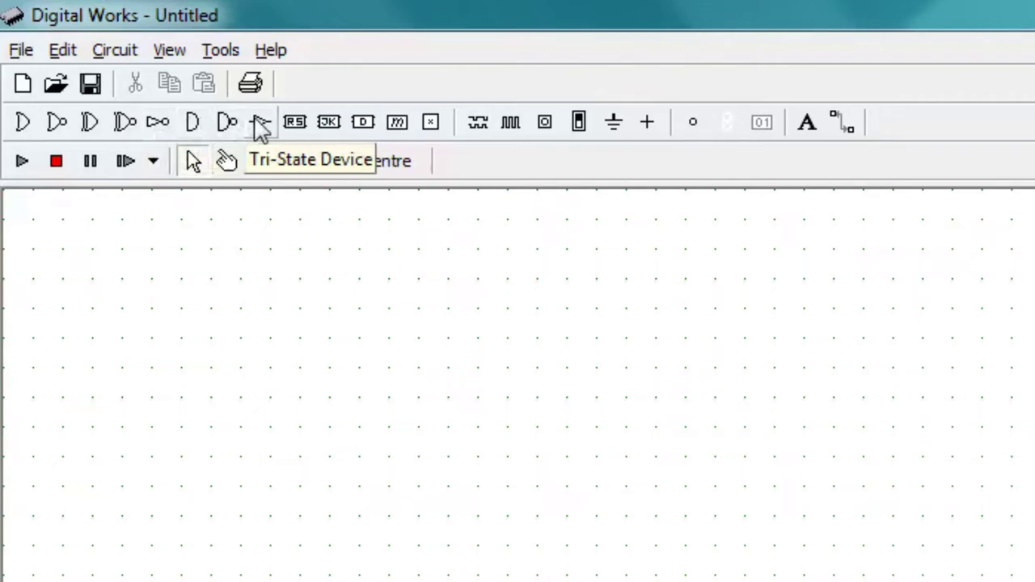
Step: Place an AND gate, an OR gate, two push-button inputs and two LEDs
{"action": "left_click", "coordinate": [193, 122]}
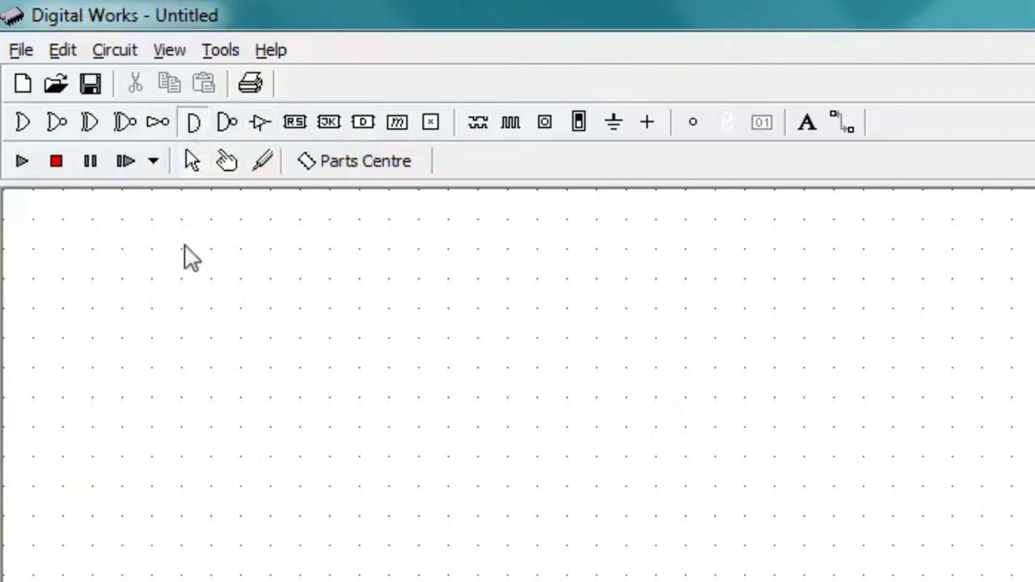
{"action": "left_click", "coordinate": [248, 399]}
{"action": "left_click", "coordinate": [22, 123]}
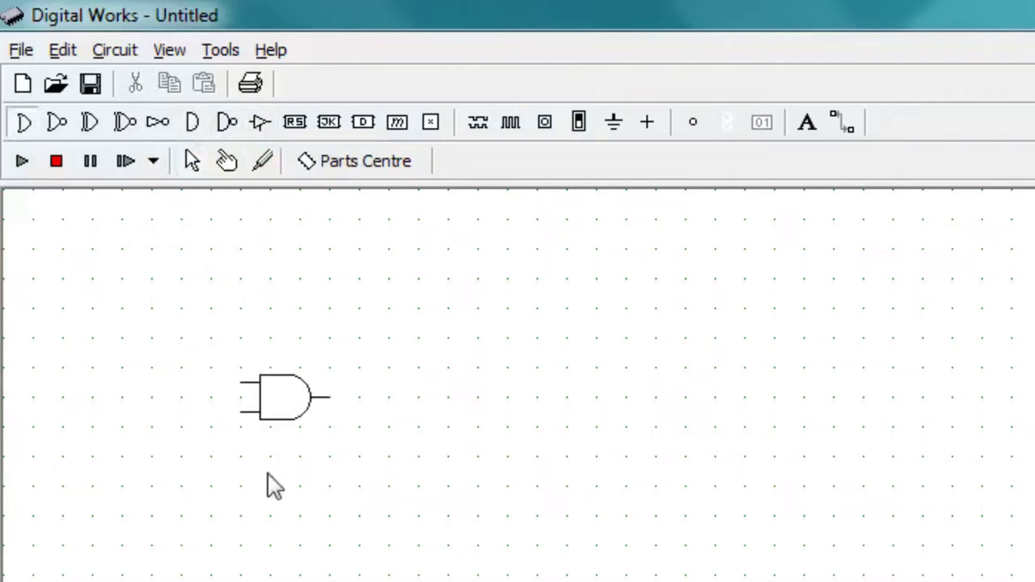
{"action": "left_click", "coordinate": [275, 479]}
{"action": "left_click", "coordinate": [547, 122]}
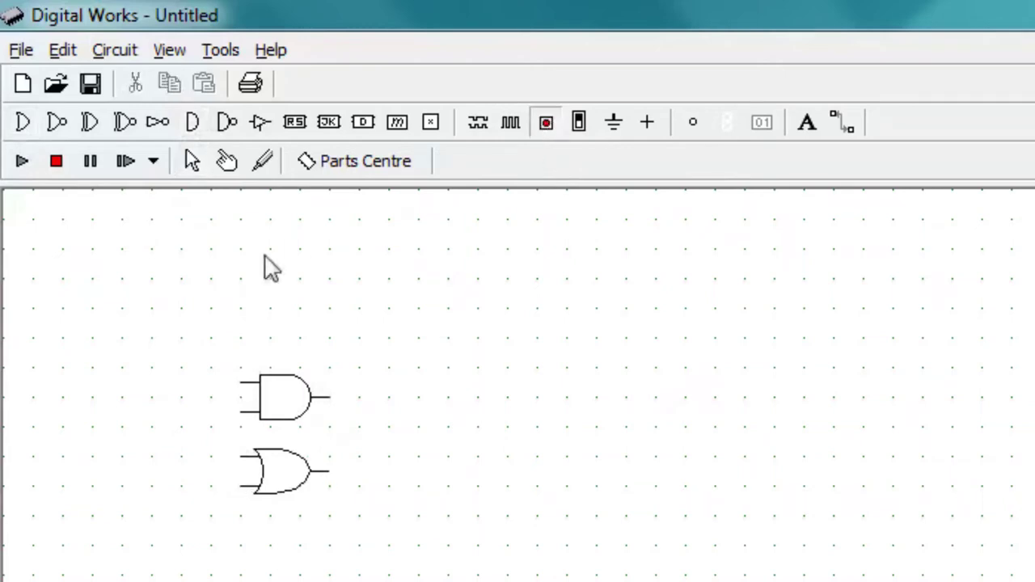
{"action": "left_click", "coordinate": [183, 384]}
{"action": "left_click", "coordinate": [183, 413]}
{"action": "left_click", "coordinate": [694, 122]}
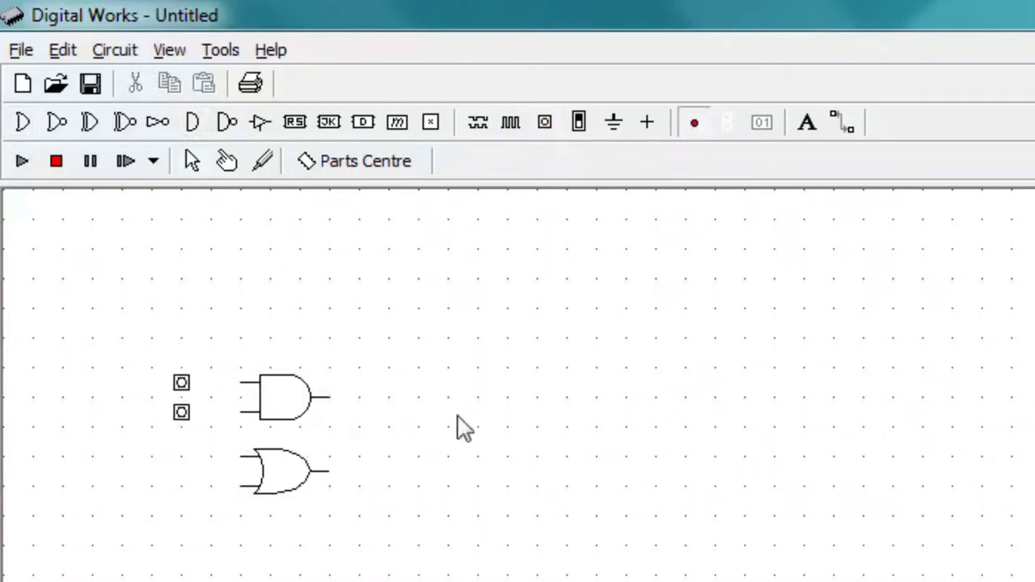
{"action": "left_click", "coordinate": [426, 397]}
{"action": "left_click", "coordinate": [692, 123]}
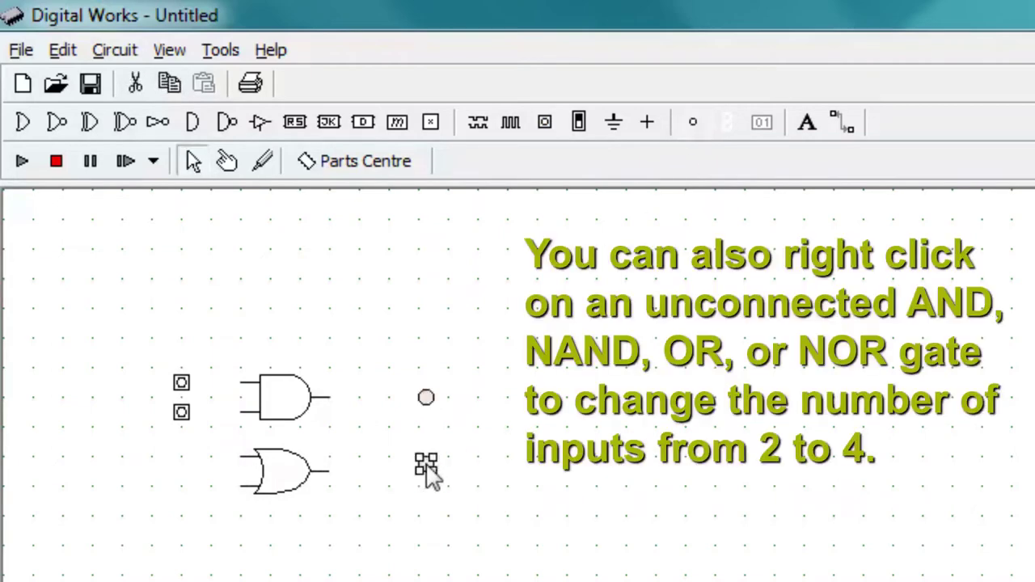
{"action": "left_click", "coordinate": [426, 470]}
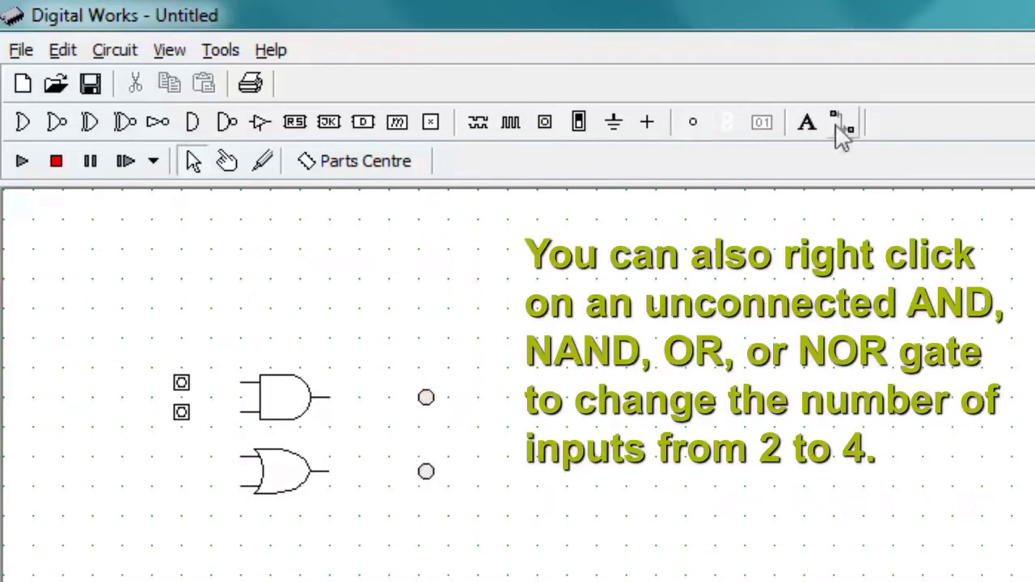
Step: Wire both push buttons into the AND and OR gates and each gate output to its LED
{"action": "left_click", "coordinate": [844, 122]}
{"action": "left_click_drag", "start_coordinate": [184, 380], "coordinate": [243, 382]}
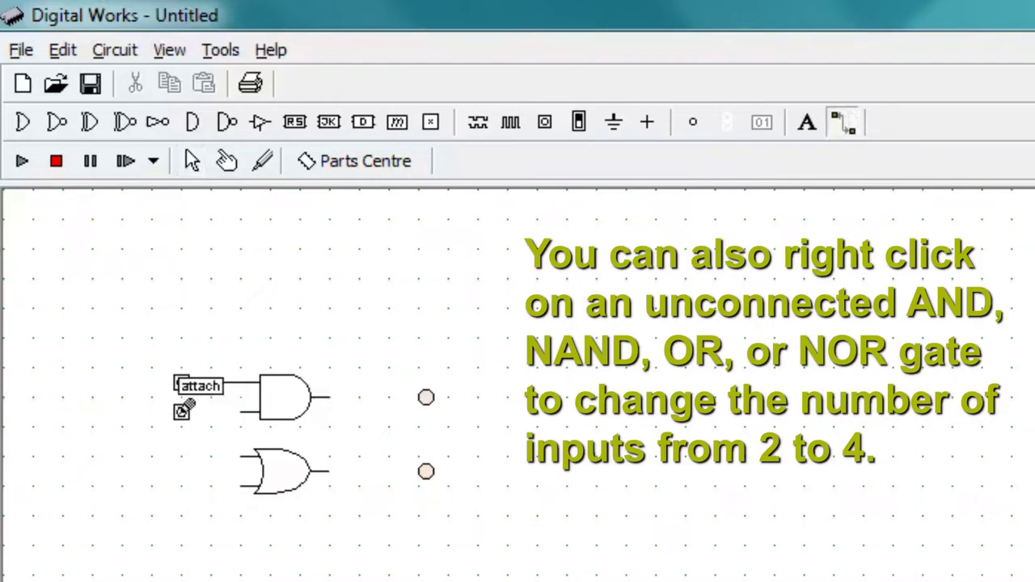
{"action": "mouse_move", "coordinate": [182, 408]}
{"action": "left_mouse_down"}
{"action": "mouse_move", "coordinate": [243, 410]}
{"action": "mouse_move", "coordinate": [226, 426]}
{"action": "mouse_move", "coordinate": [242, 456]}
{"action": "left_mouse_up"}
{"action": "left_click_drag", "start_coordinate": [204, 413], "coordinate": [207, 417]}
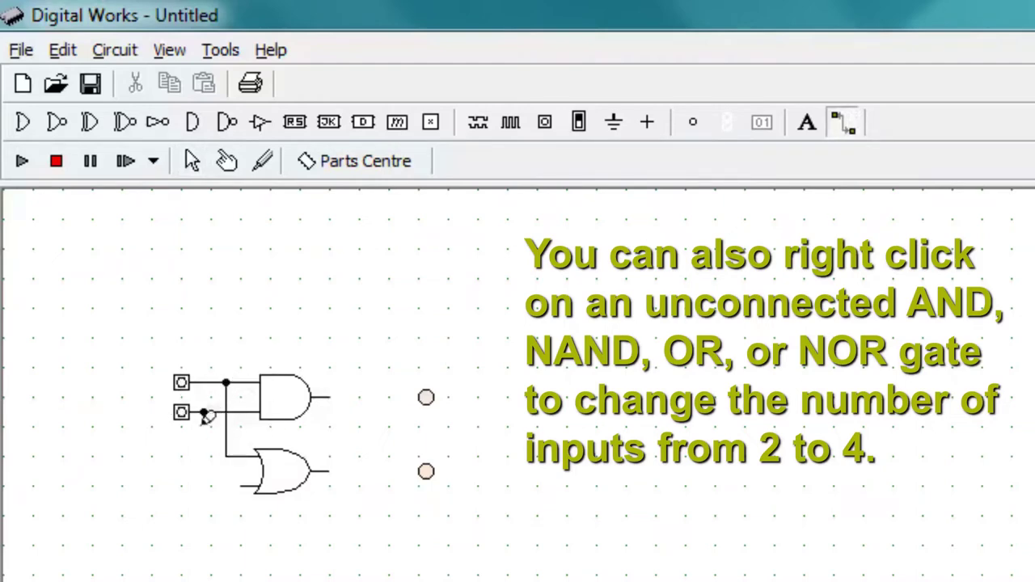
{"action": "left_click_drag", "start_coordinate": [214, 469], "coordinate": [243, 484]}
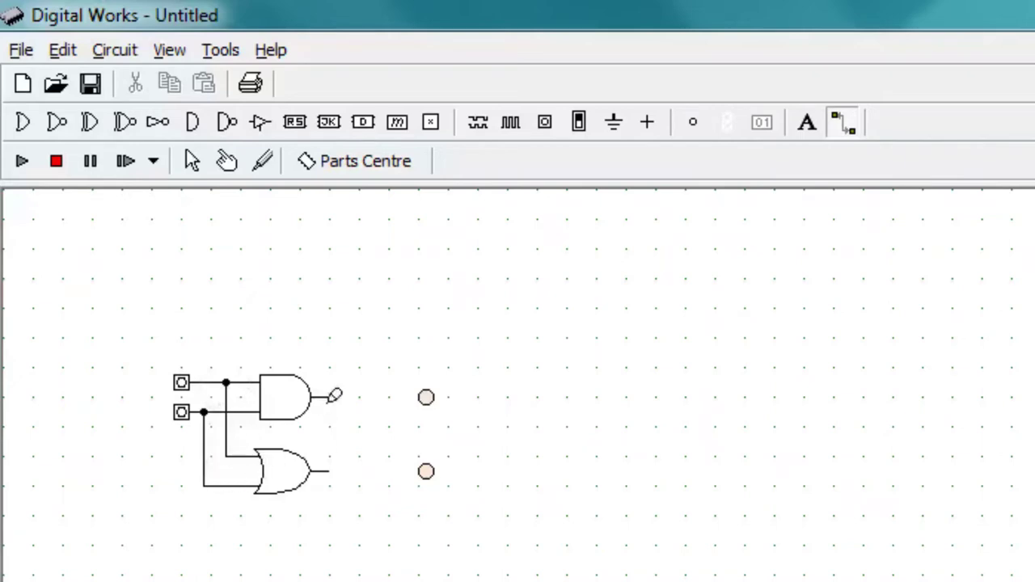
{"action": "left_click_drag", "start_coordinate": [328, 397], "coordinate": [426, 397]}
{"action": "left_click_drag", "start_coordinate": [328, 471], "coordinate": [426, 471]}
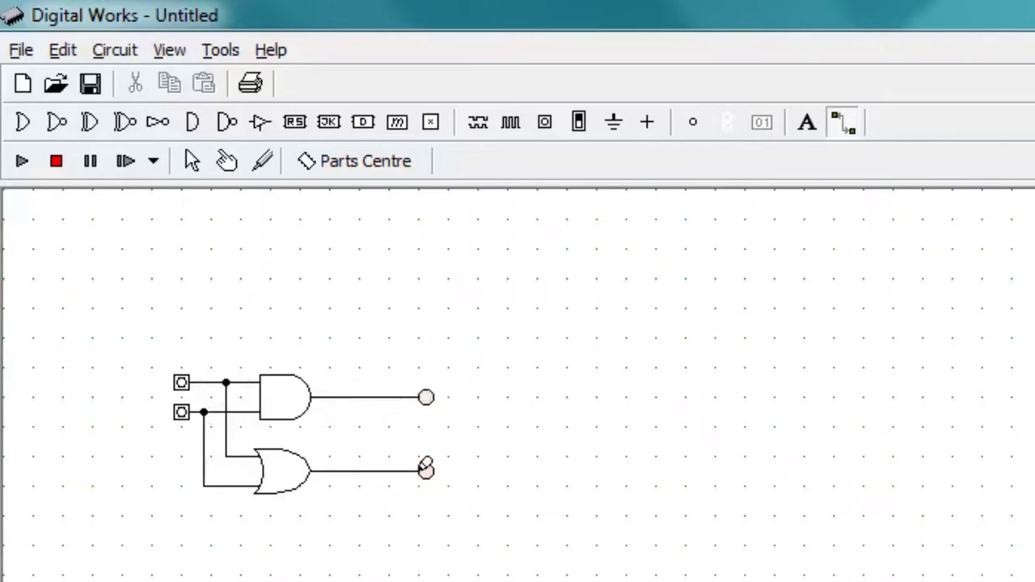
{"action": "left_click", "coordinate": [227, 161]}
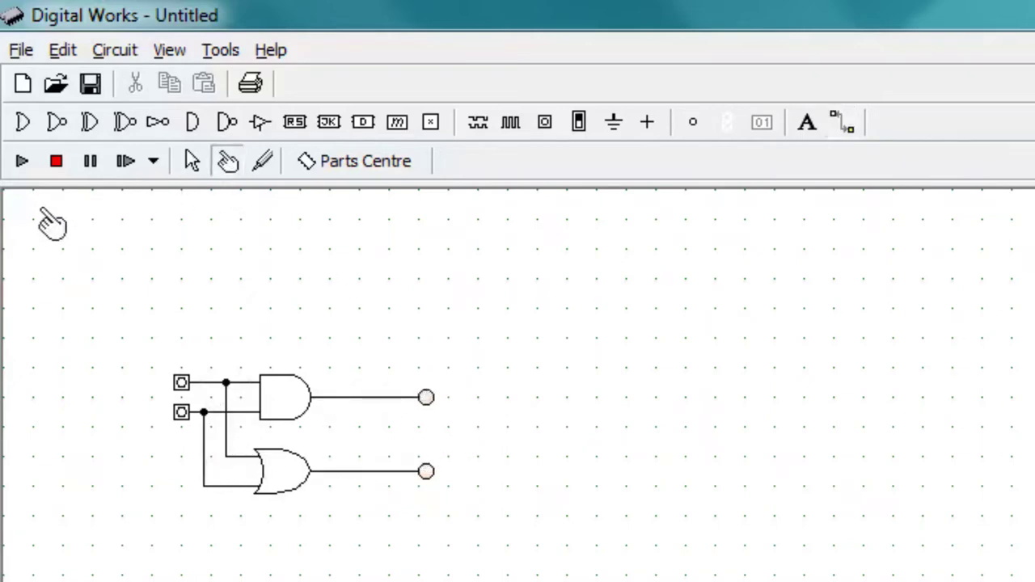
Step: Run the circuit, test top only, bottom only, then both inputs, and stop the simulation
{"action": "left_click", "coordinate": [21, 161]}
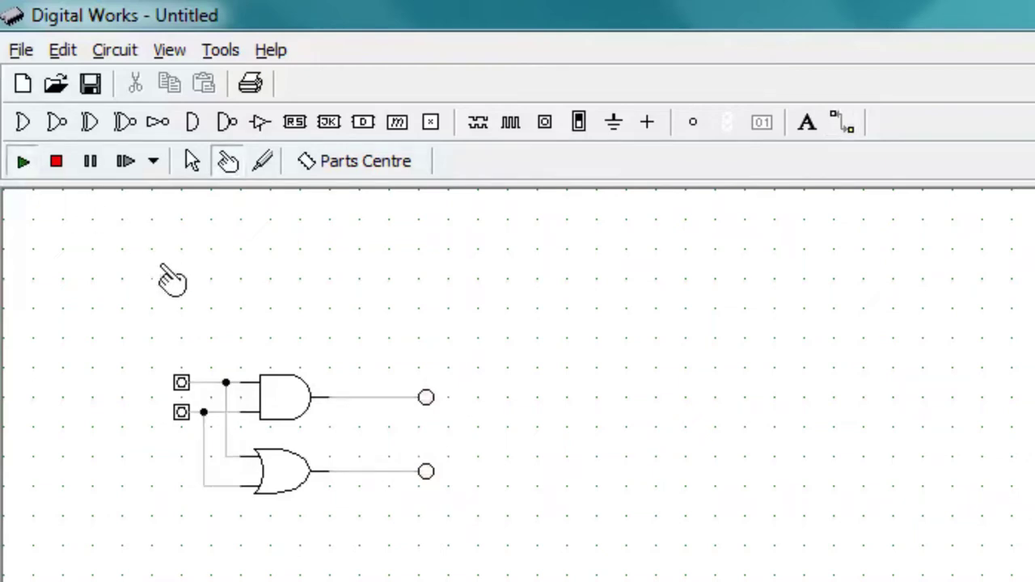
{"action": "left_click", "coordinate": [181, 383]}
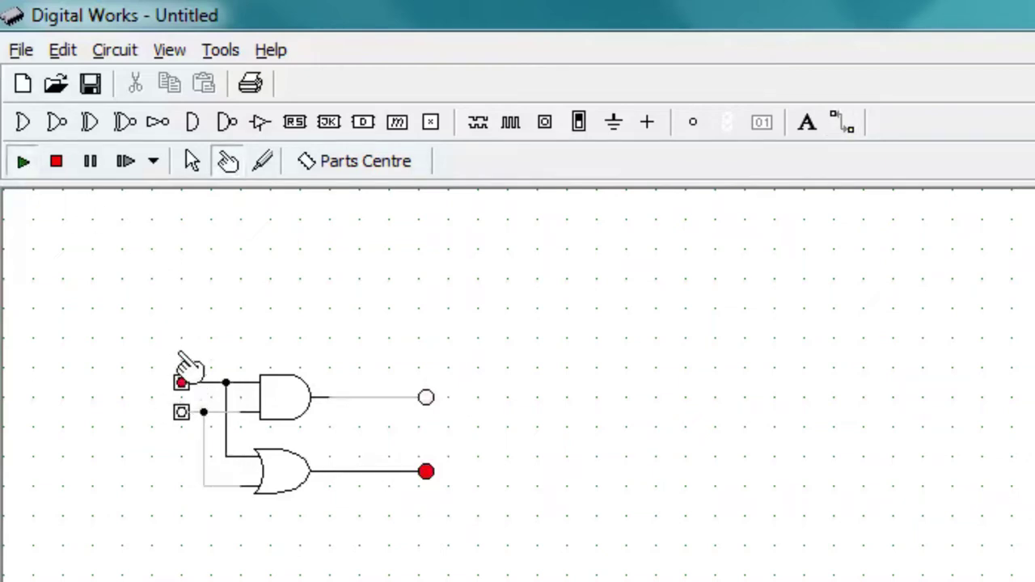
{"action": "left_click", "coordinate": [181, 384]}
{"action": "left_click", "coordinate": [181, 412]}
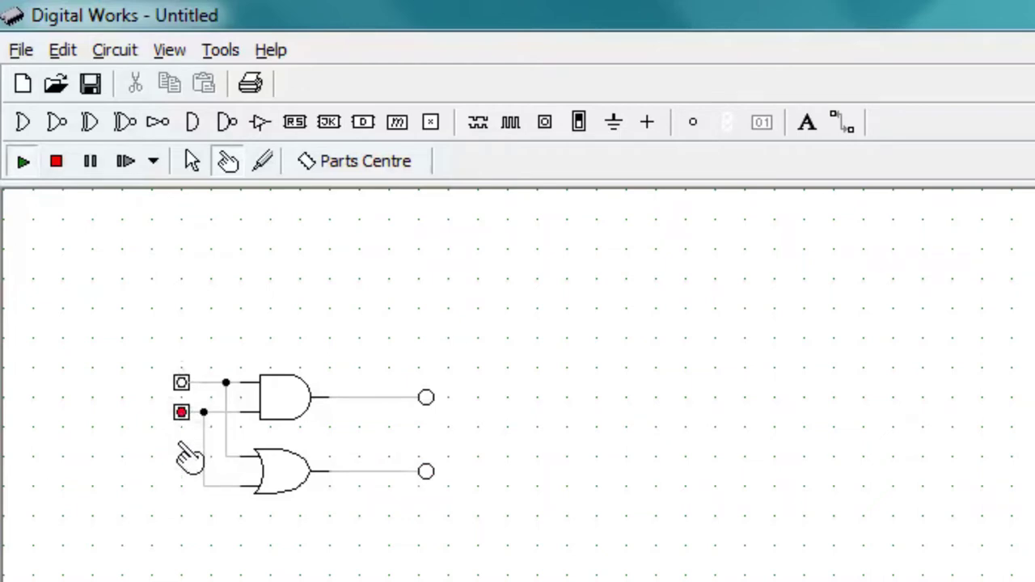
{"action": "left_click", "coordinate": [181, 413]}
{"action": "left_click", "coordinate": [181, 383]}
{"action": "left_click", "coordinate": [181, 412]}
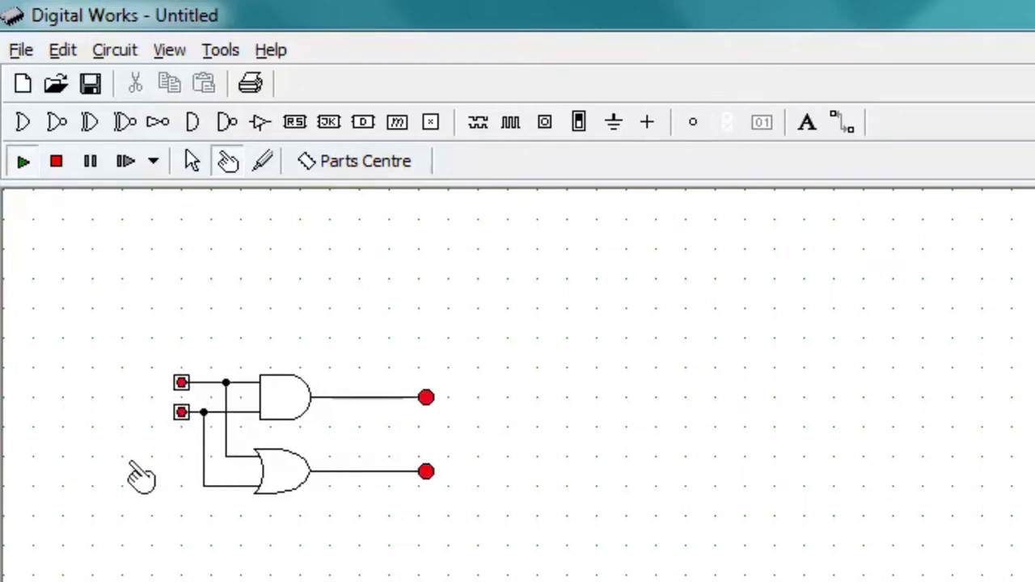
{"action": "left_click", "coordinate": [181, 413]}
{"action": "left_click", "coordinate": [181, 382]}
{"action": "left_click", "coordinate": [56, 161]}
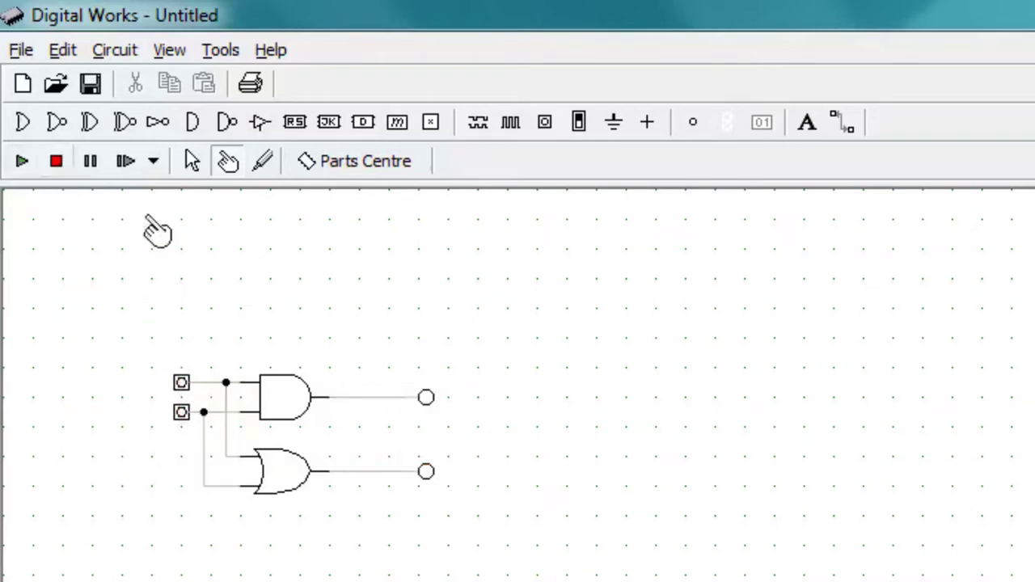
{"action": "left_click", "coordinate": [191, 162]}
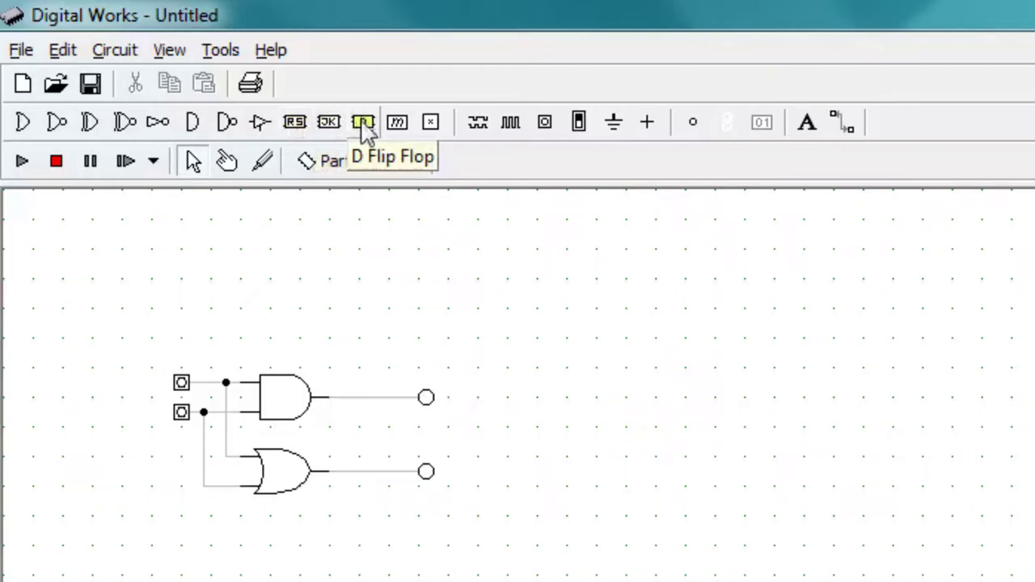
Step: Place an RS flip-flop below the gates with a new LED to its right
{"action": "left_click", "coordinate": [294, 125]}
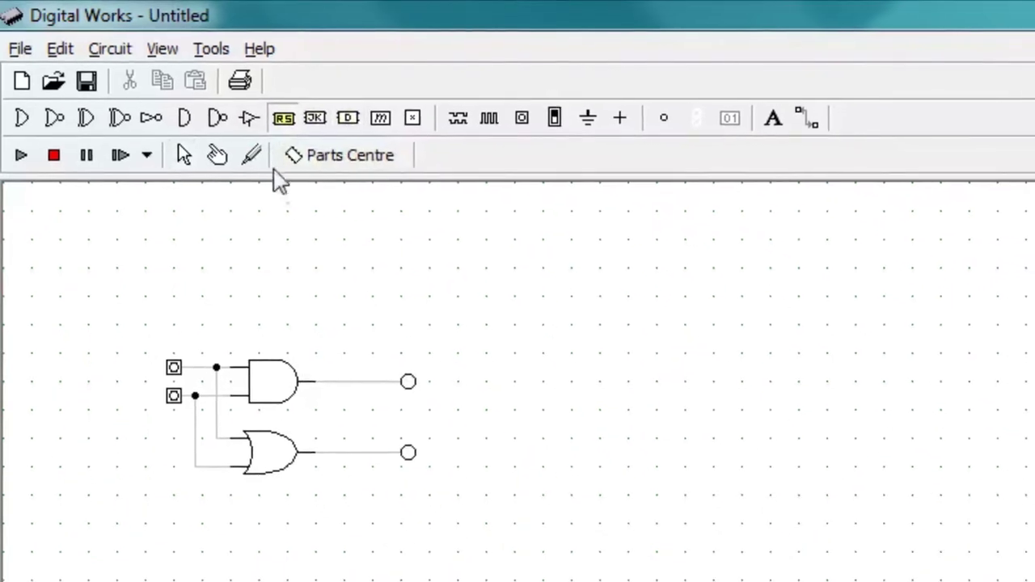
{"action": "left_click", "coordinate": [274, 554]}
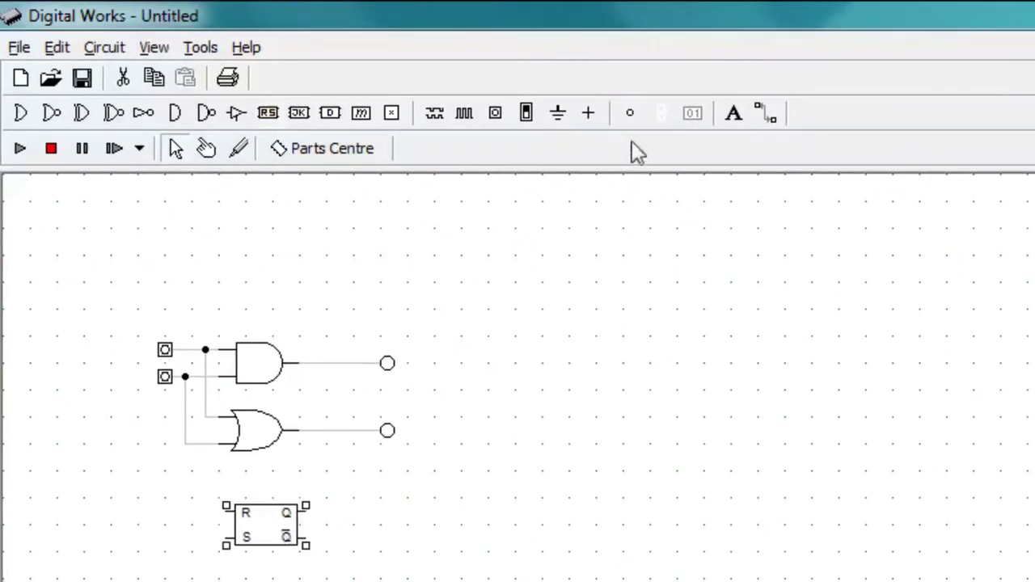
{"action": "left_click", "coordinate": [630, 113]}
{"action": "left_click", "coordinate": [378, 511]}
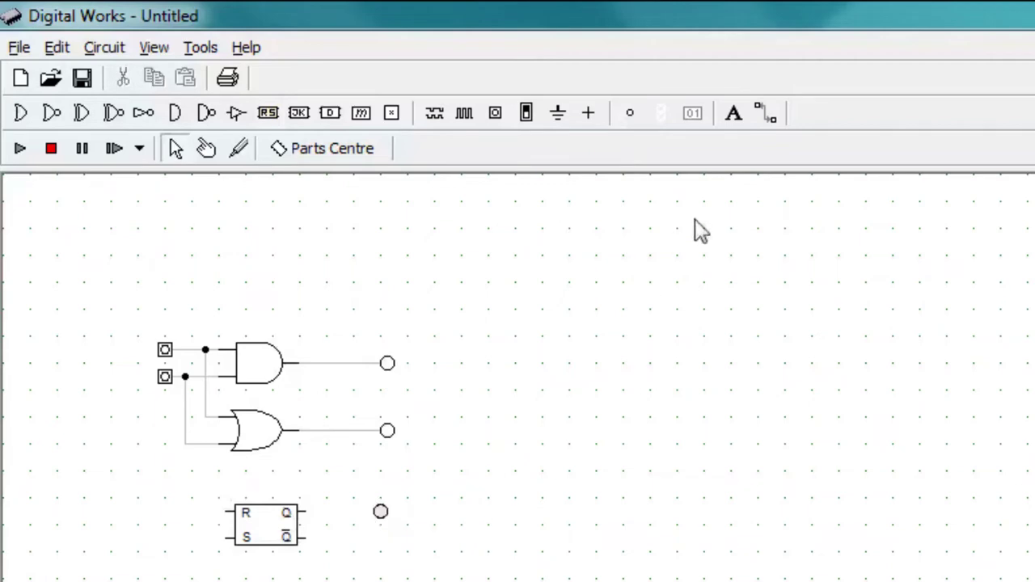
Step: Wire the two push buttons to R and S, and the Q output to the new LED
{"action": "left_click_drag", "start_coordinate": [205, 417], "coordinate": [206, 508]}
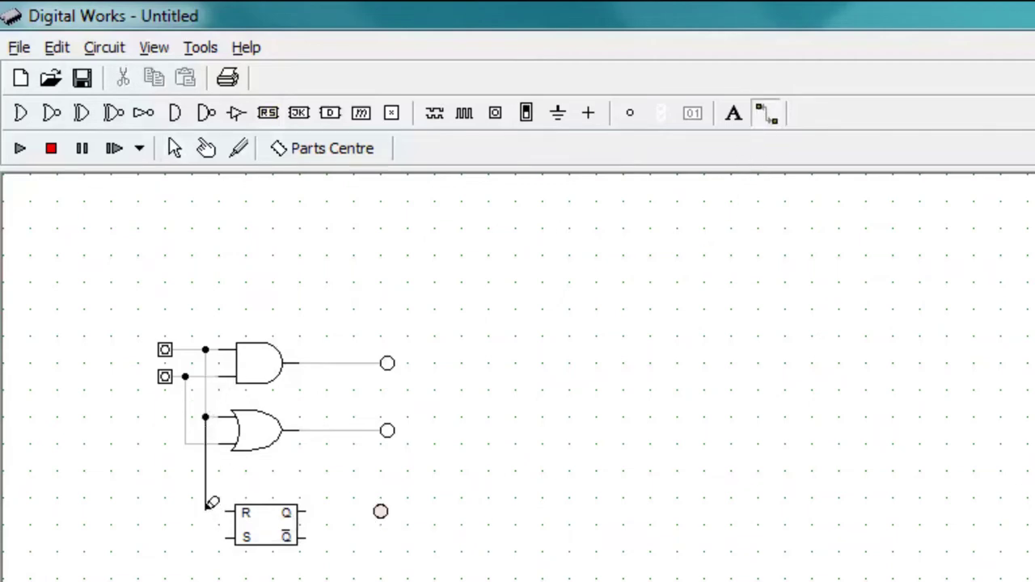
{"action": "mouse_move", "coordinate": [185, 444]}
{"action": "left_mouse_down"}
{"action": "mouse_move", "coordinate": [208, 530]}
{"action": "mouse_move", "coordinate": [235, 537]}
{"action": "left_mouse_up"}
{"action": "left_click_drag", "start_coordinate": [304, 512], "coordinate": [381, 511]}
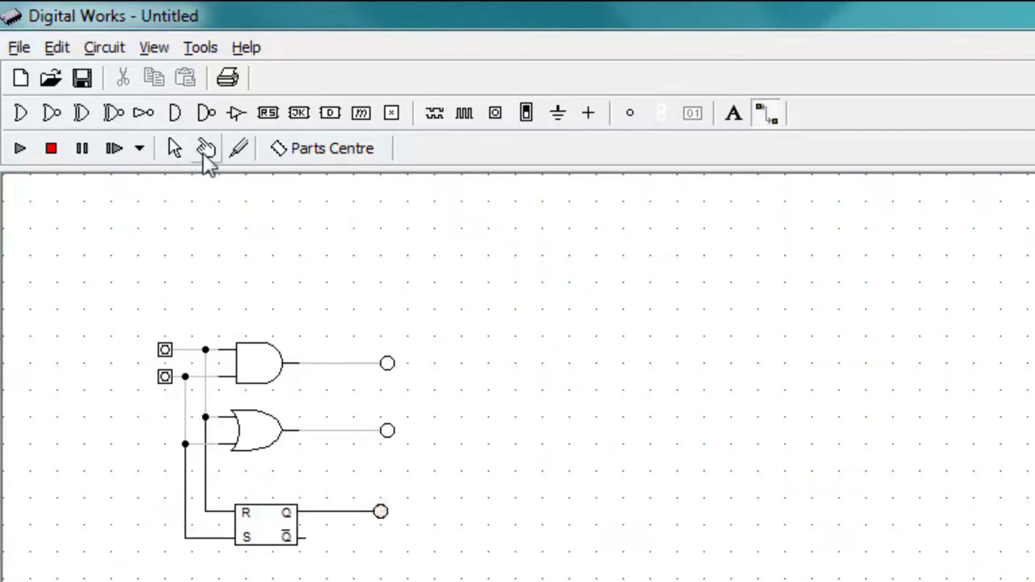
{"action": "left_click", "coordinate": [202, 152]}
Step: Run the circuit, toggle the top input, then press the bottom input to light Q
{"action": "left_click", "coordinate": [20, 150]}
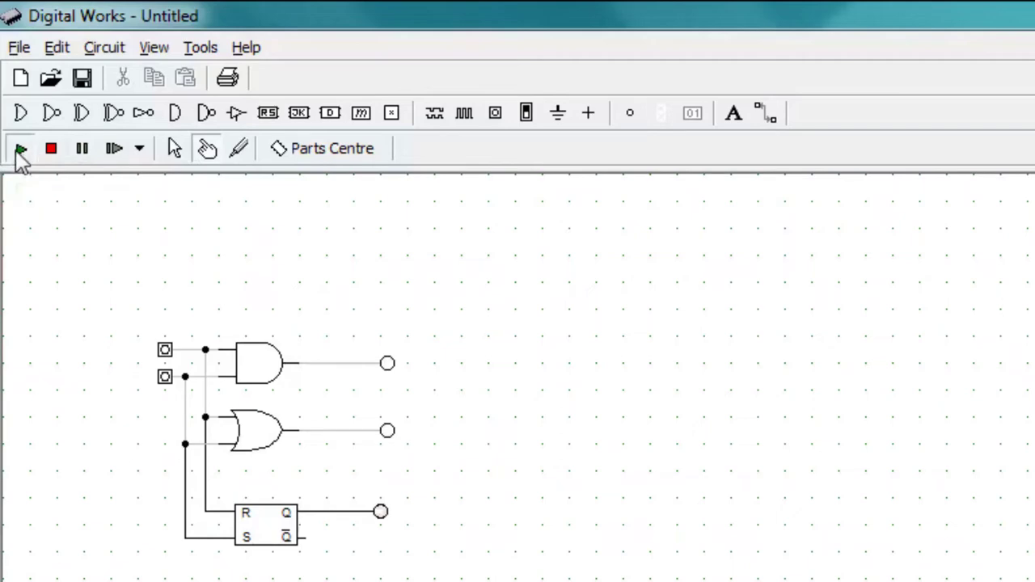
{"action": "left_click", "coordinate": [165, 350]}
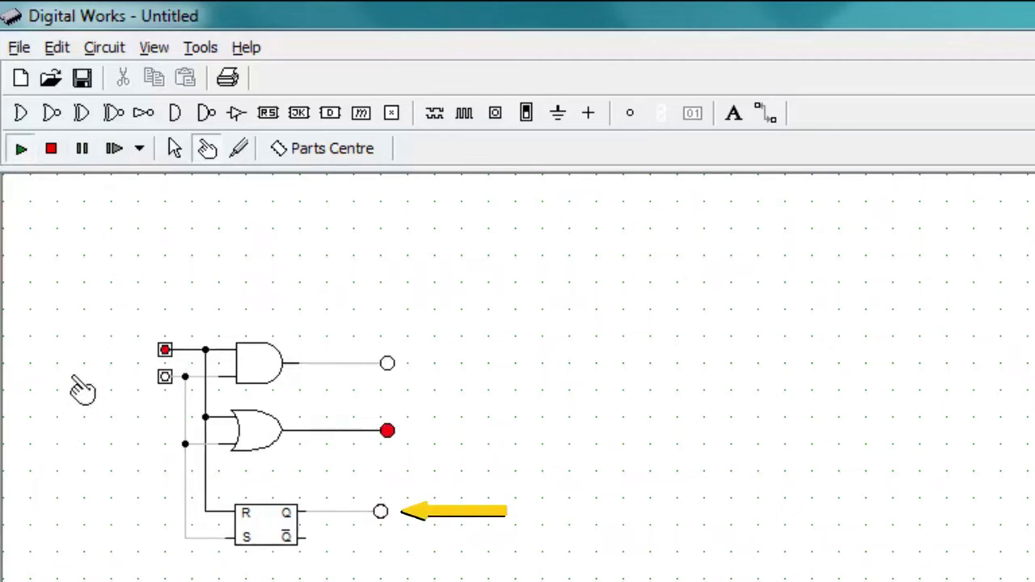
{"action": "left_click", "coordinate": [165, 350]}
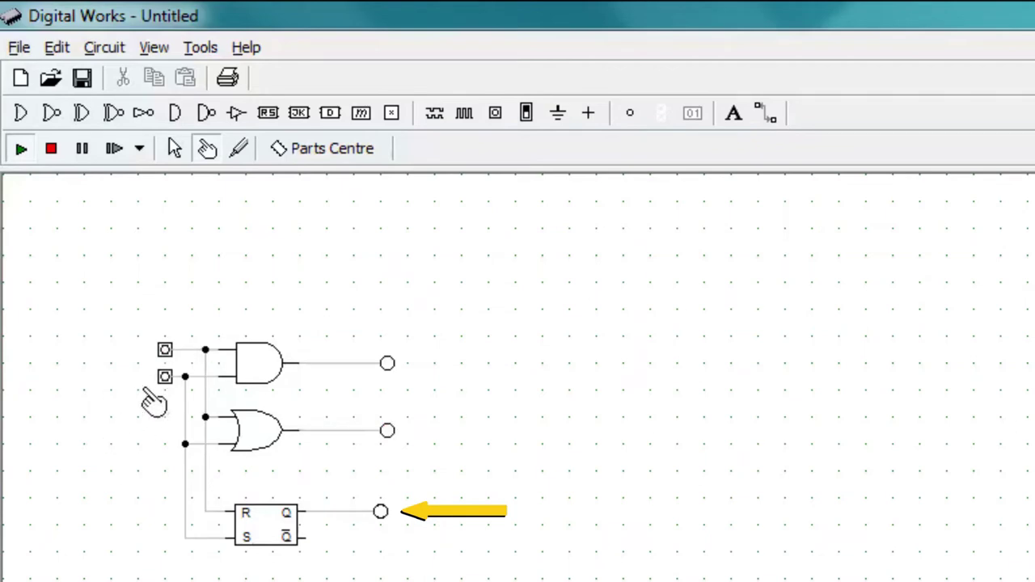
{"action": "left_click", "coordinate": [165, 376]}
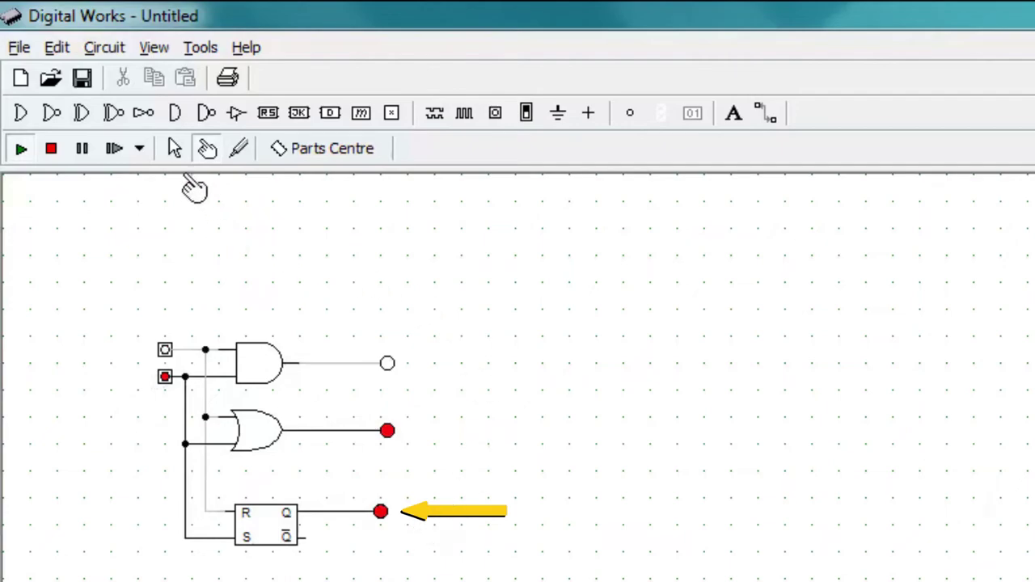
Step: Recolour the flip-flop's Q output LED from red to blue
{"action": "left_click", "coordinate": [175, 149]}
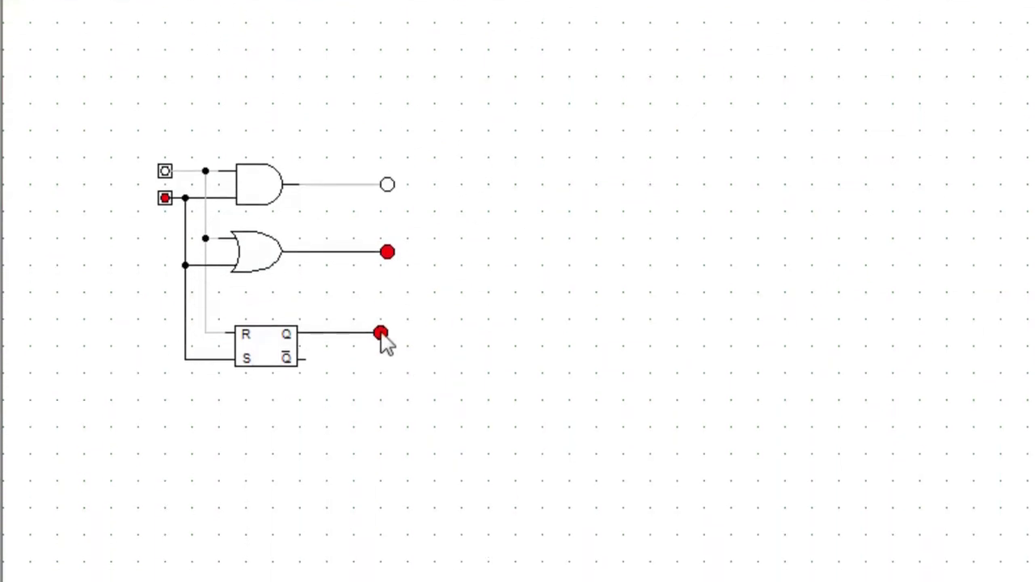
{"action": "right_click", "coordinate": [382, 327]}
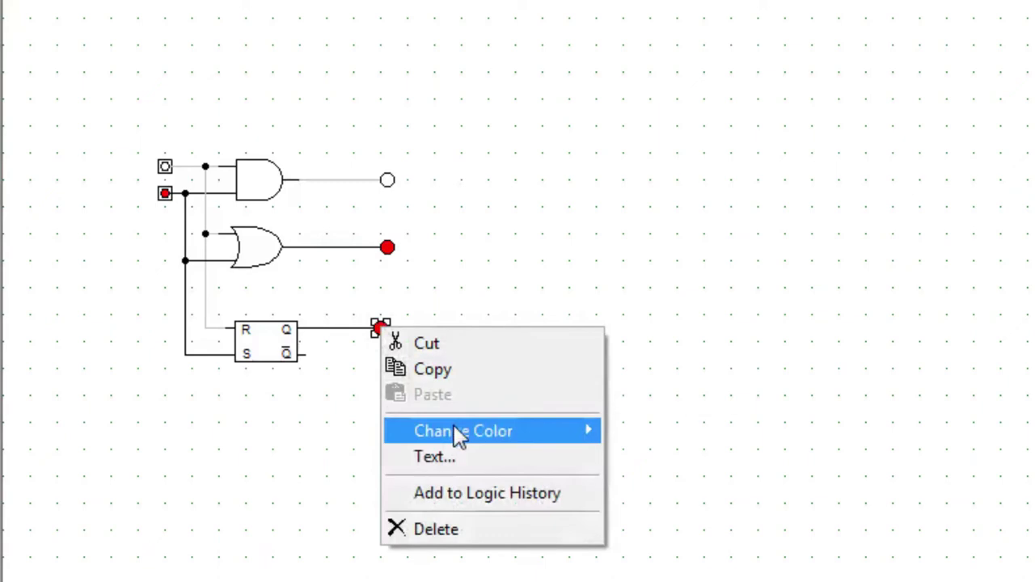
{"action": "mouse_move", "coordinate": [463, 431]}
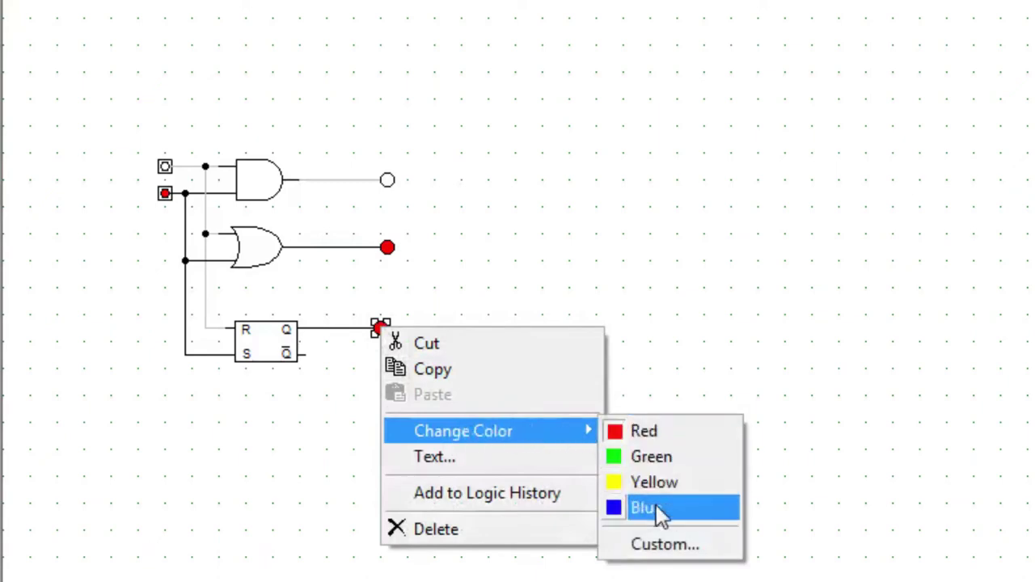
{"action": "left_click", "coordinate": [656, 504]}
{"action": "left_click", "coordinate": [523, 388]}
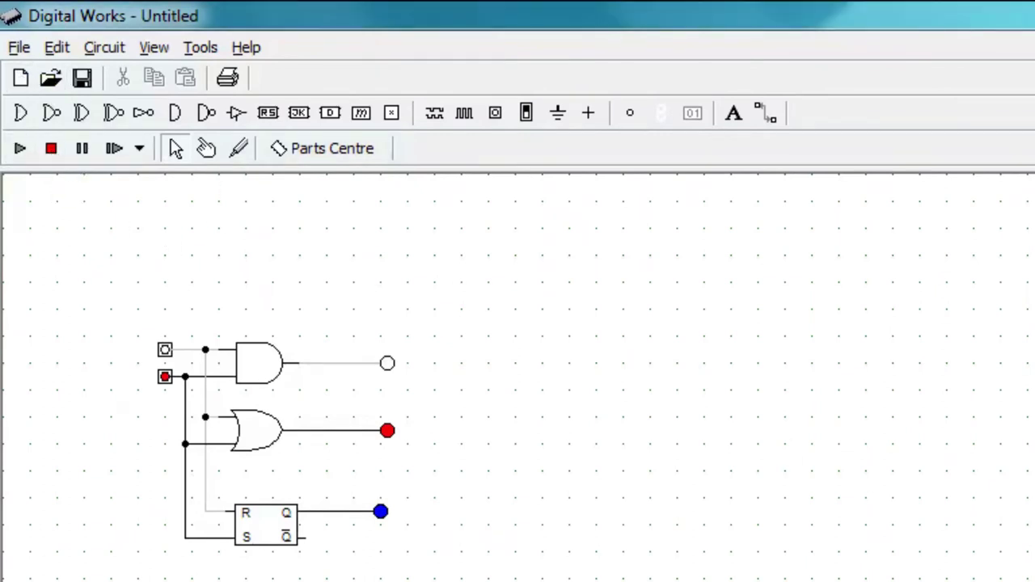
Step: Place a ROM memory device with 4 address lines and 1 data line (16 x 1)
{"action": "left_click", "coordinate": [362, 115]}
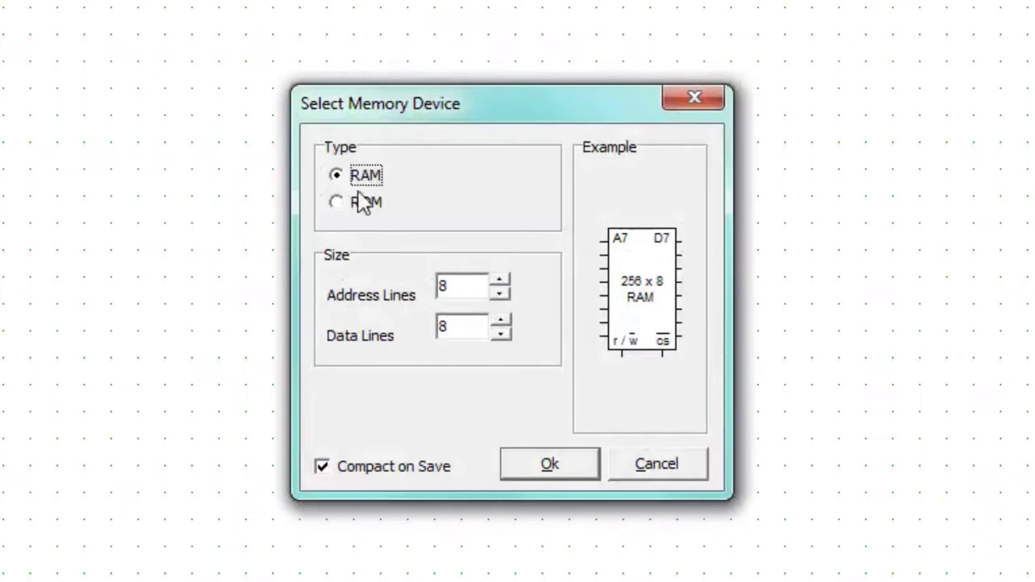
{"action": "left_click", "coordinate": [336, 203]}
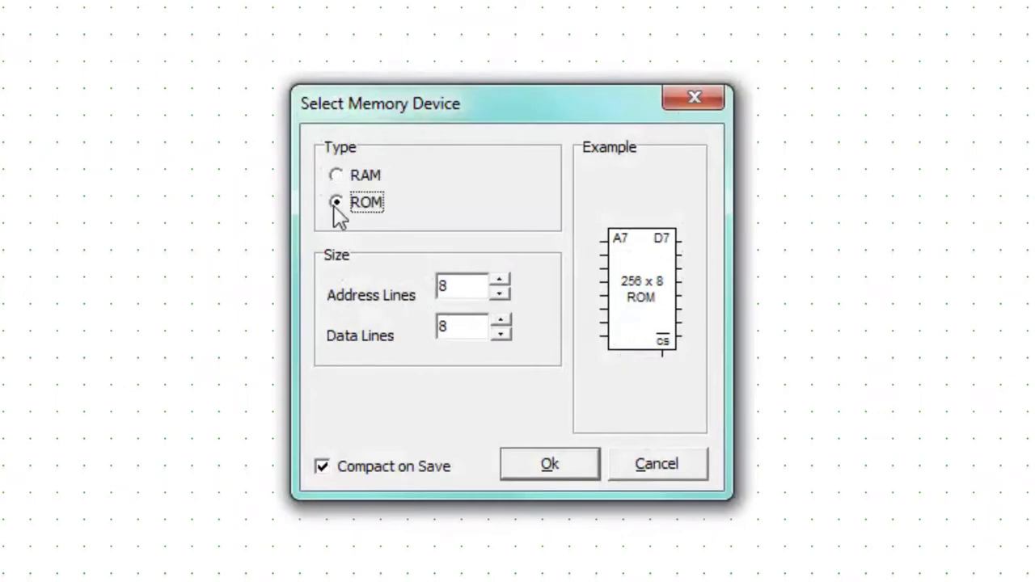
{"action": "left_click", "coordinate": [499, 296]}
{"action": "left_click", "coordinate": [499, 296]}
{"action": "left_click", "coordinate": [499, 296]}
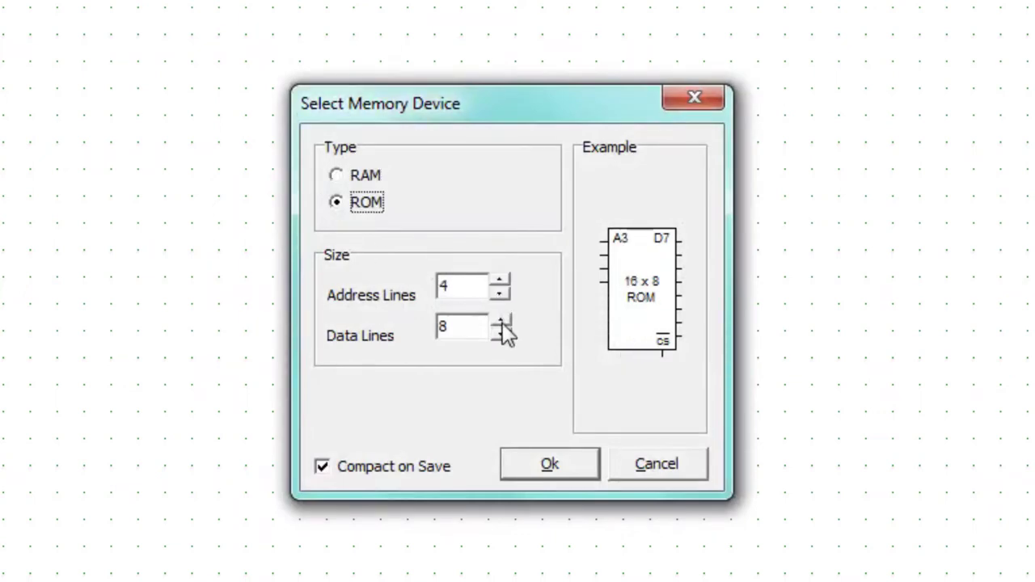
{"action": "left_click", "coordinate": [501, 337]}
{"action": "left_click", "coordinate": [500, 337]}
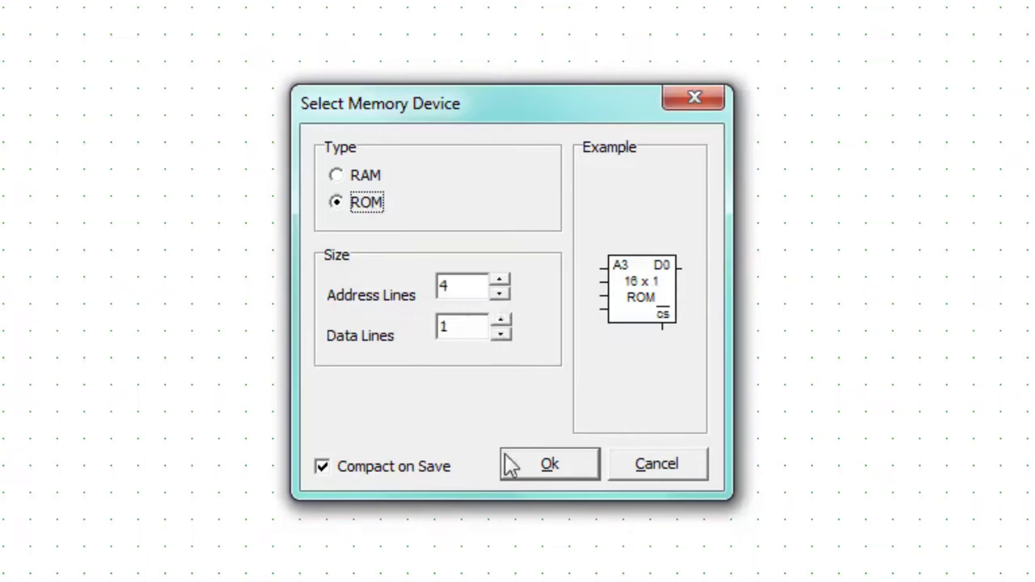
{"action": "left_click", "coordinate": [655, 533]}
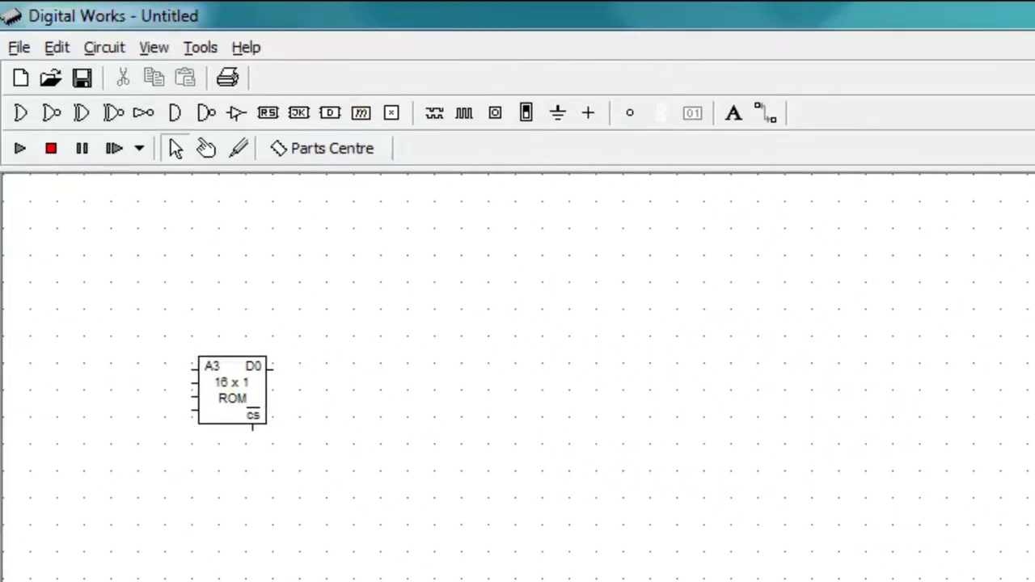
Step: Place four address input switches left of the ROM, one below chip select, and an LED at right
{"action": "left_click", "coordinate": [491, 120]}
{"action": "left_click", "coordinate": [160, 370]}
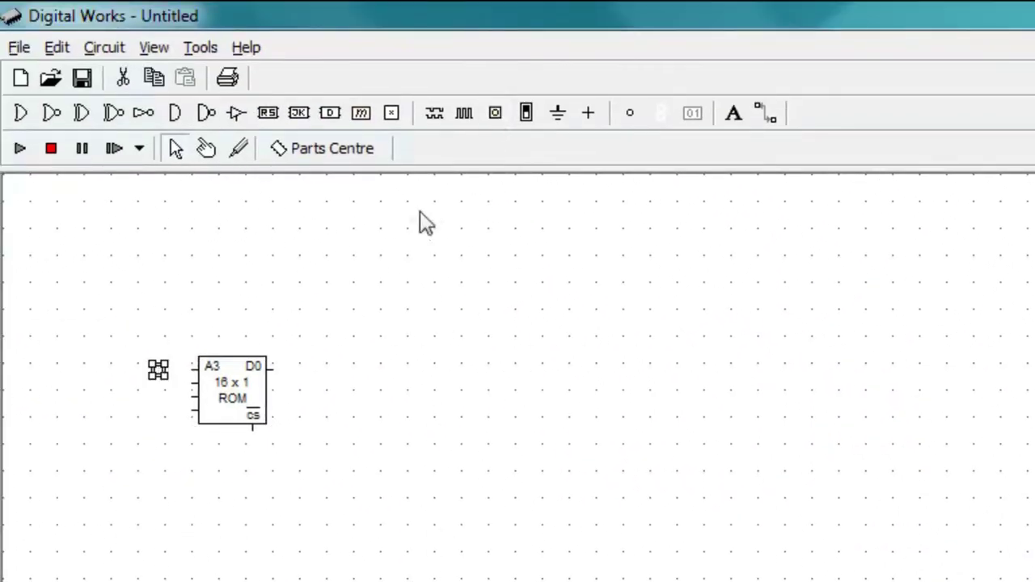
{"action": "left_click", "coordinate": [498, 120]}
{"action": "left_click", "coordinate": [159, 384]}
{"action": "left_click", "coordinate": [498, 119]}
{"action": "left_click", "coordinate": [159, 397]}
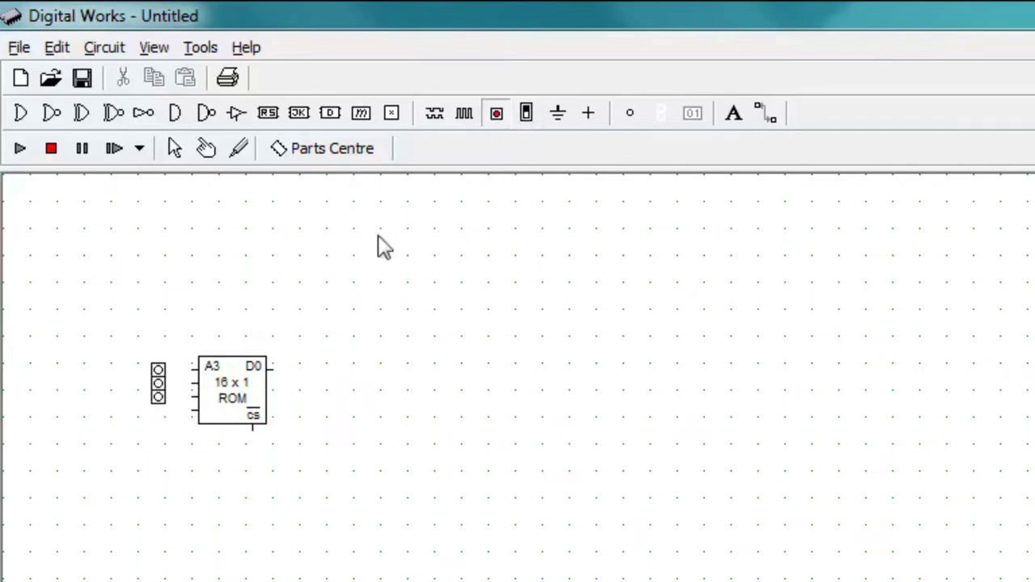
{"action": "left_click", "coordinate": [158, 410]}
{"action": "left_click", "coordinate": [497, 119]}
{"action": "left_click", "coordinate": [253, 458]}
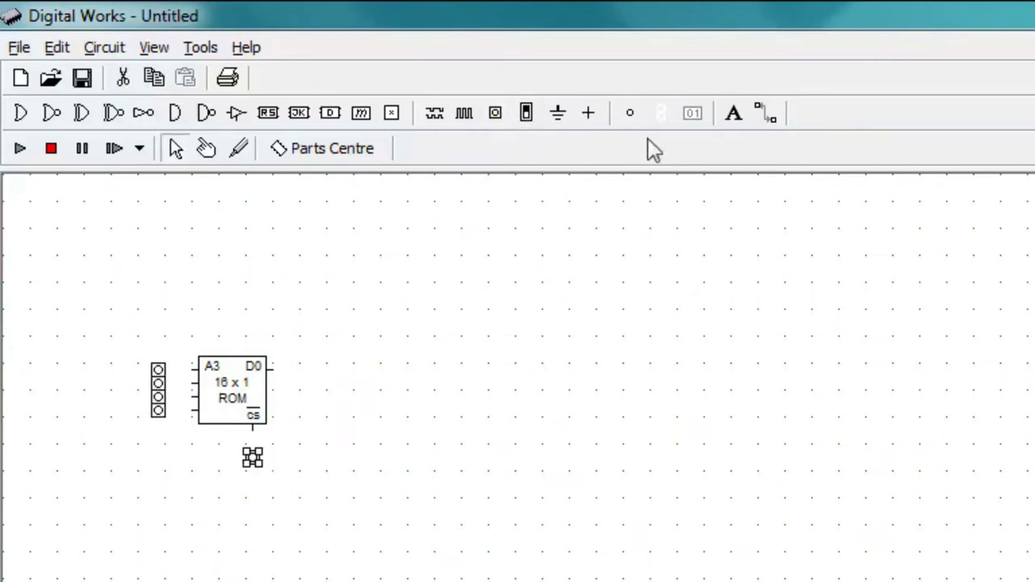
{"action": "left_click", "coordinate": [631, 112]}
Step: Wire the inputs to A0–A3 and CS and D0 to the LED, then open the ROM contents
{"action": "left_click", "coordinate": [322, 372]}
{"action": "left_click", "coordinate": [765, 112]}
{"action": "mouse_move", "coordinate": [165, 370]}
{"action": "left_mouse_down"}
{"action": "mouse_move", "coordinate": [189, 374]}
{"action": "mouse_move", "coordinate": [194, 398]}
{"action": "left_mouse_up"}
{"action": "left_click_drag", "start_coordinate": [166, 410], "coordinate": [194, 410]}
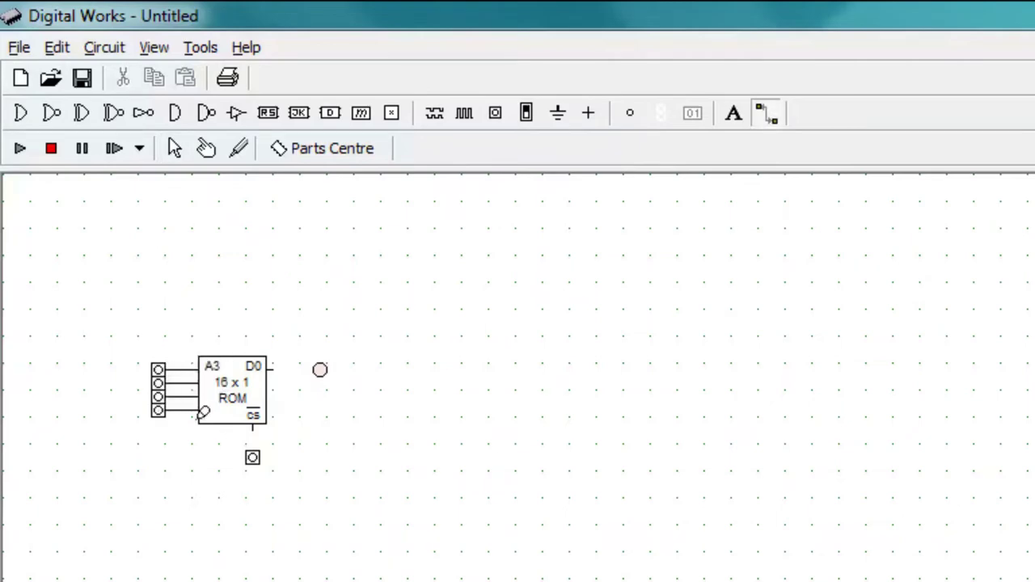
{"action": "left_click_drag", "start_coordinate": [253, 449], "coordinate": [254, 422]}
{"action": "left_click_drag", "start_coordinate": [272, 369], "coordinate": [321, 369]}
{"action": "left_click", "coordinate": [176, 149]}
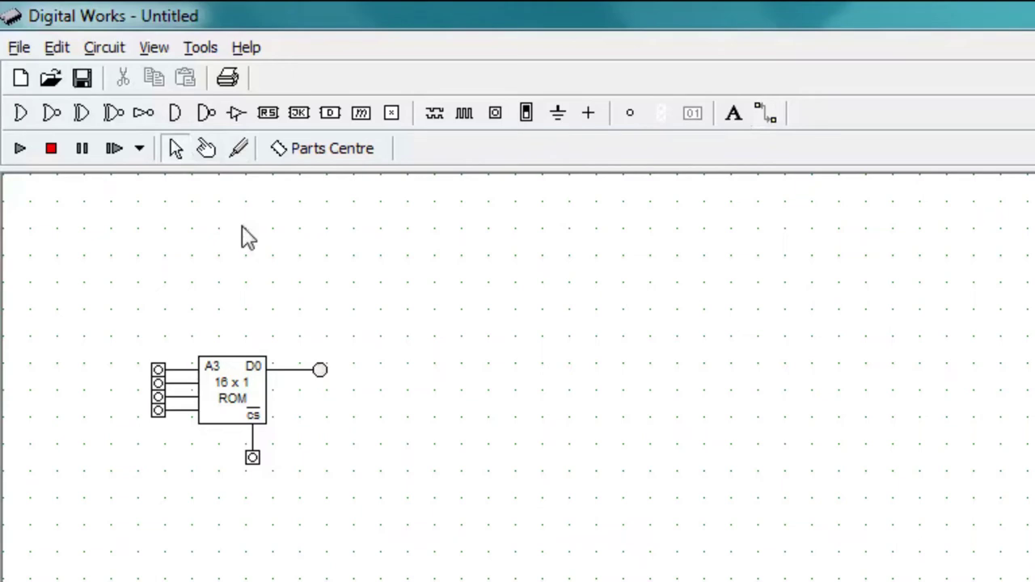
{"action": "double_click", "coordinate": [230, 396]}
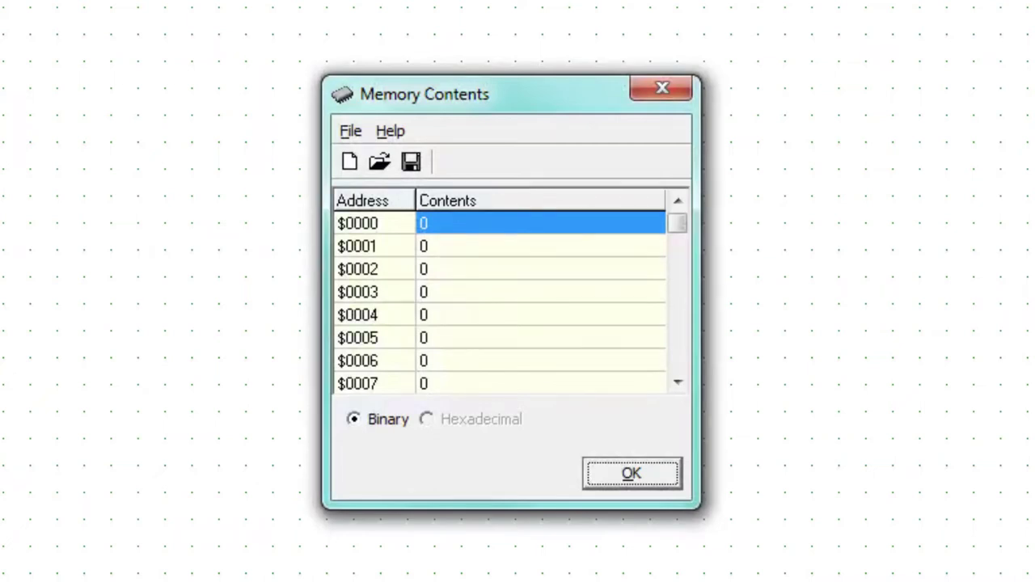
Step: Change the ROM contents at address $0003 from 0 to 1 and accept
{"action": "left_click", "coordinate": [430, 292]}
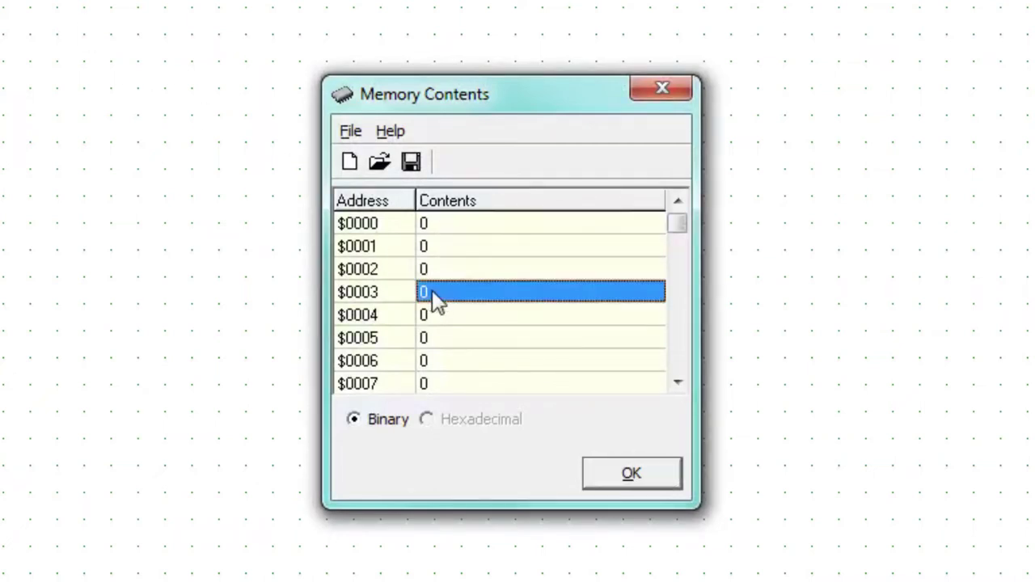
{"action": "key", "text": "BackSpace"}
{"action": "type", "text": "1"}
{"action": "key", "text": "Return"}
{"action": "left_click", "coordinate": [623, 478]}
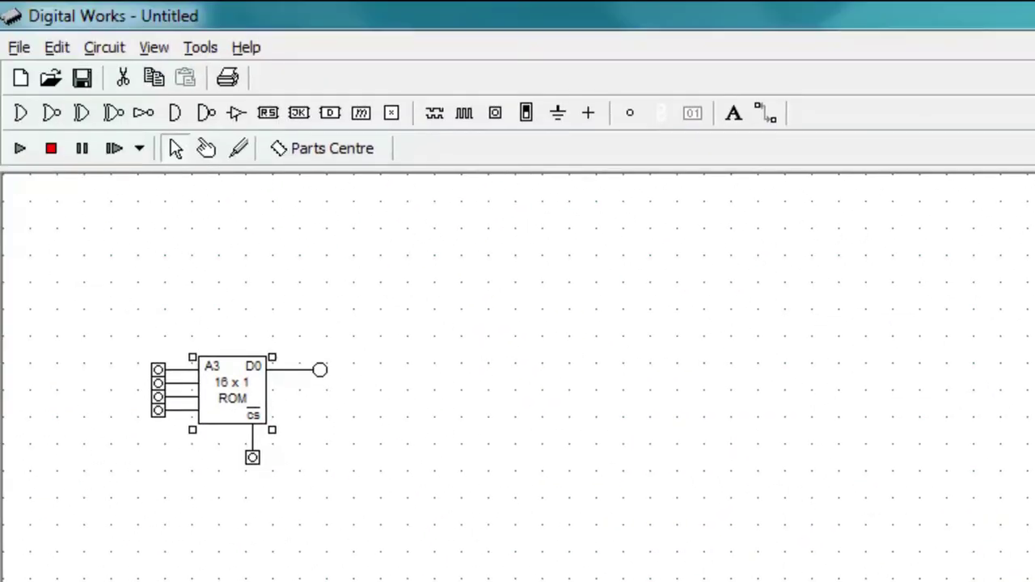
Step: Run the simulation and set the address switches to 3 so the output LED lights
{"action": "left_click", "coordinate": [20, 149]}
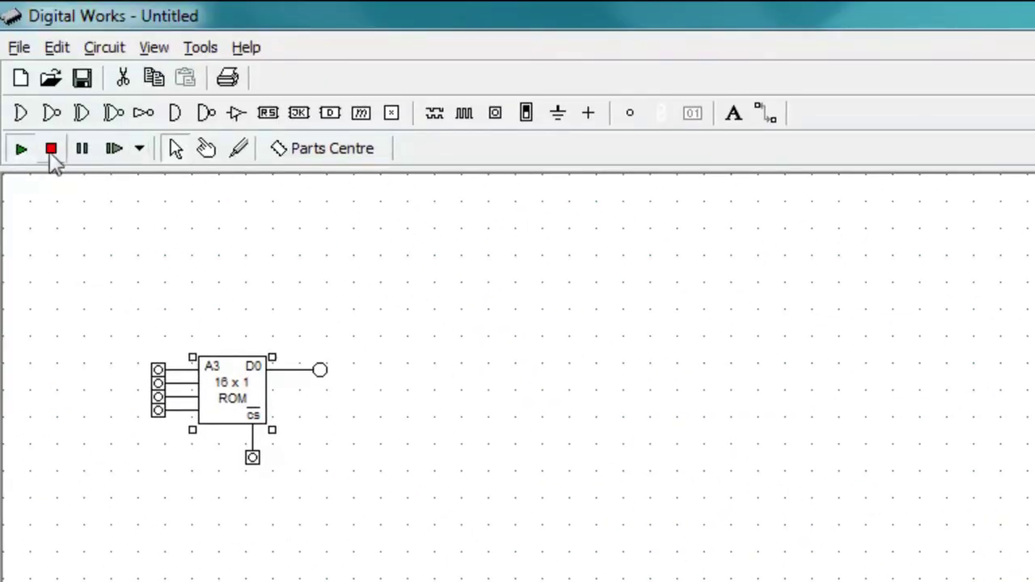
{"action": "left_click", "coordinate": [207, 148]}
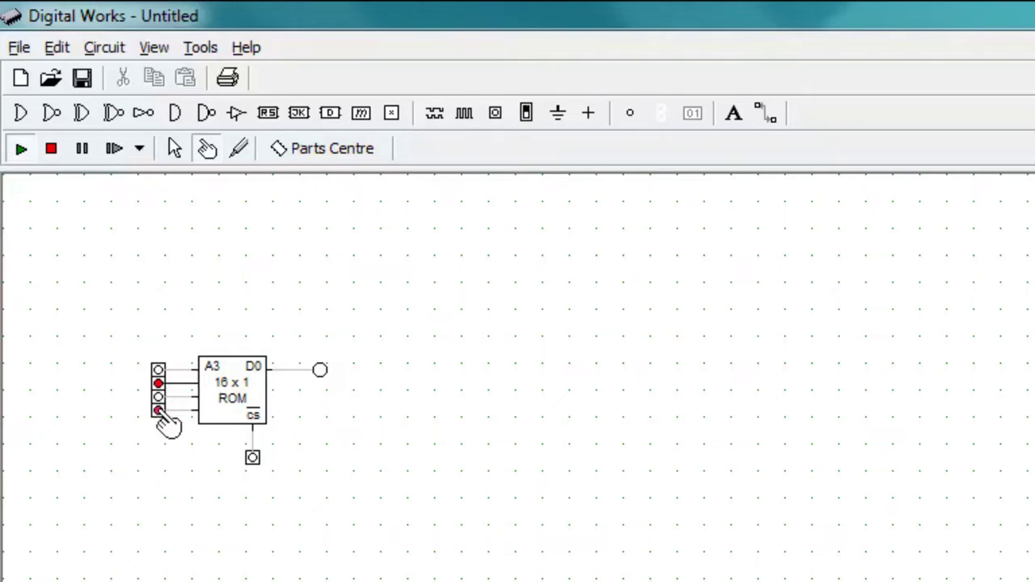
{"action": "left_click", "coordinate": [158, 397]}
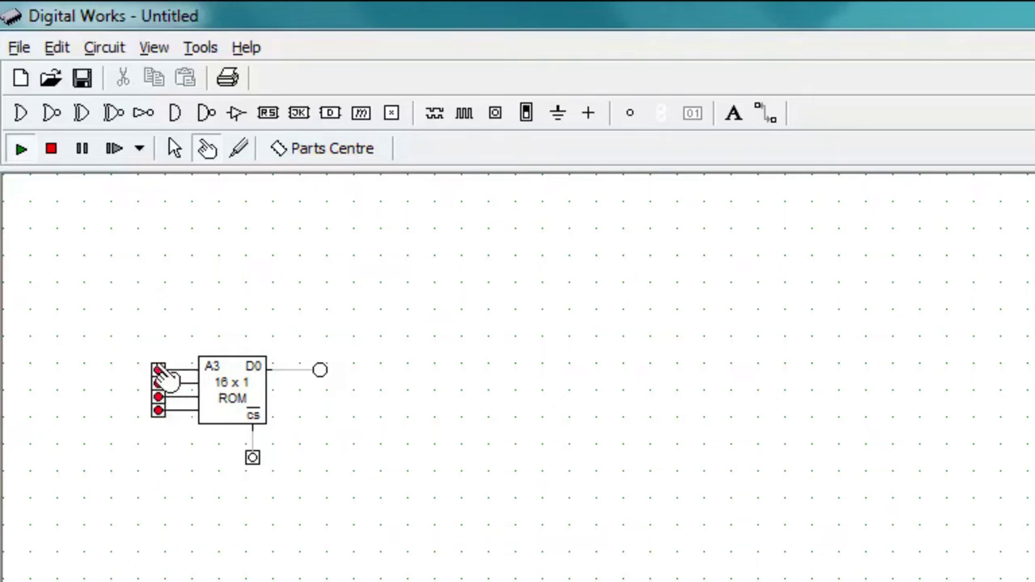
{"action": "left_click", "coordinate": [158, 384]}
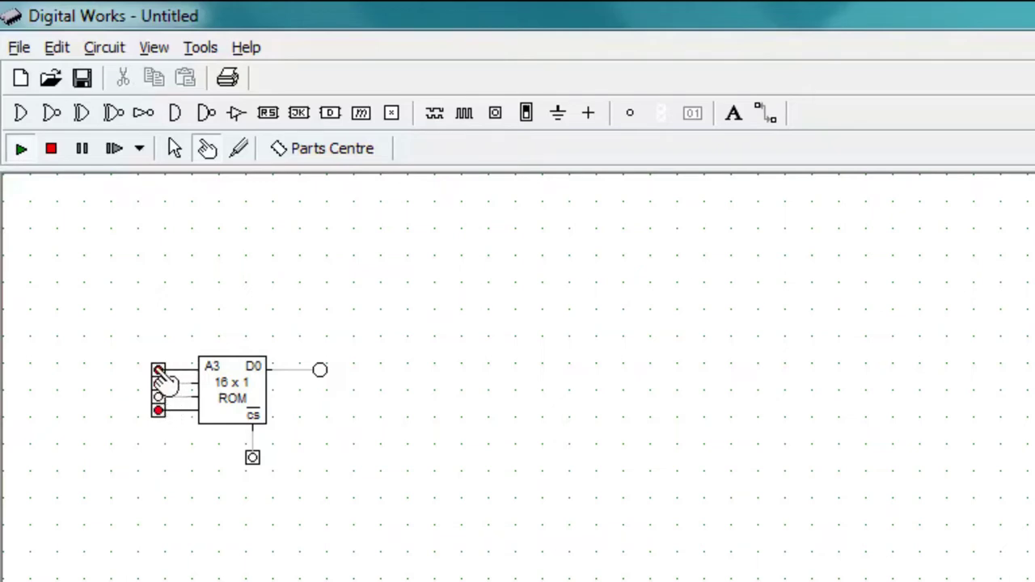
{"action": "left_click", "coordinate": [159, 397]}
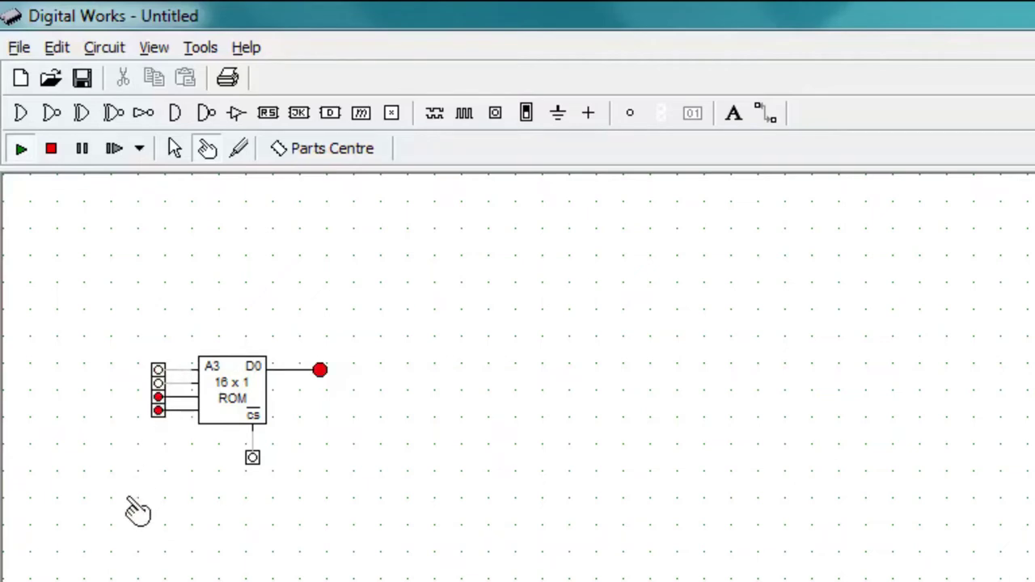
Step: Toggle the switches through other addresses, then stop the simulation
{"action": "left_click", "coordinate": [158, 411]}
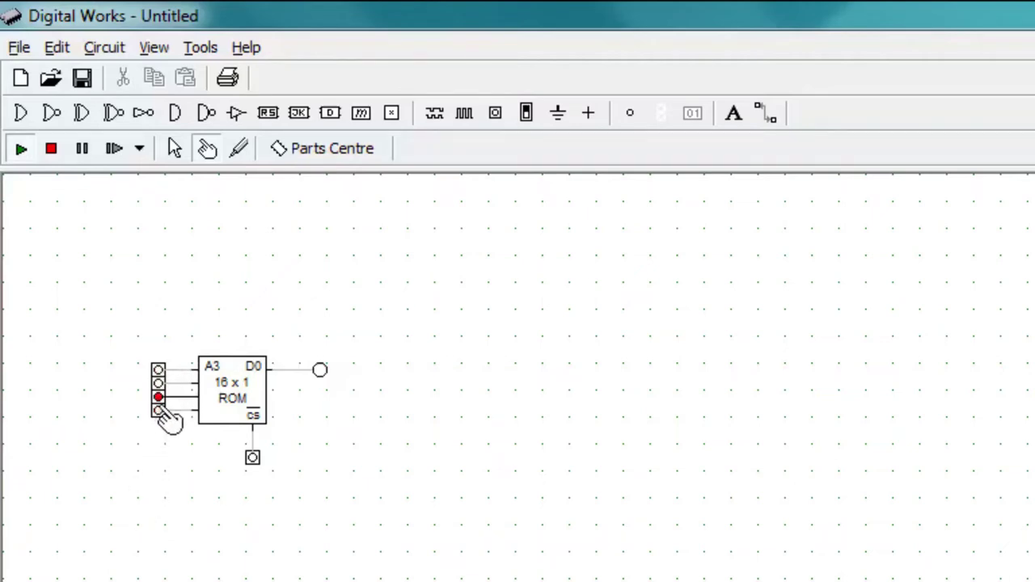
{"action": "left_click", "coordinate": [159, 383]}
{"action": "left_click", "coordinate": [159, 410]}
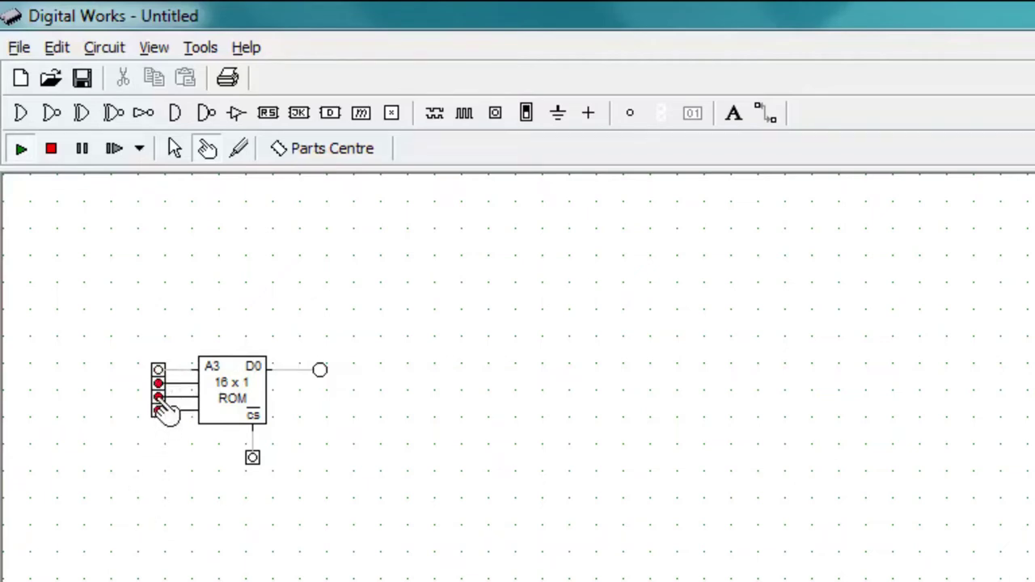
{"action": "left_click", "coordinate": [159, 383]}
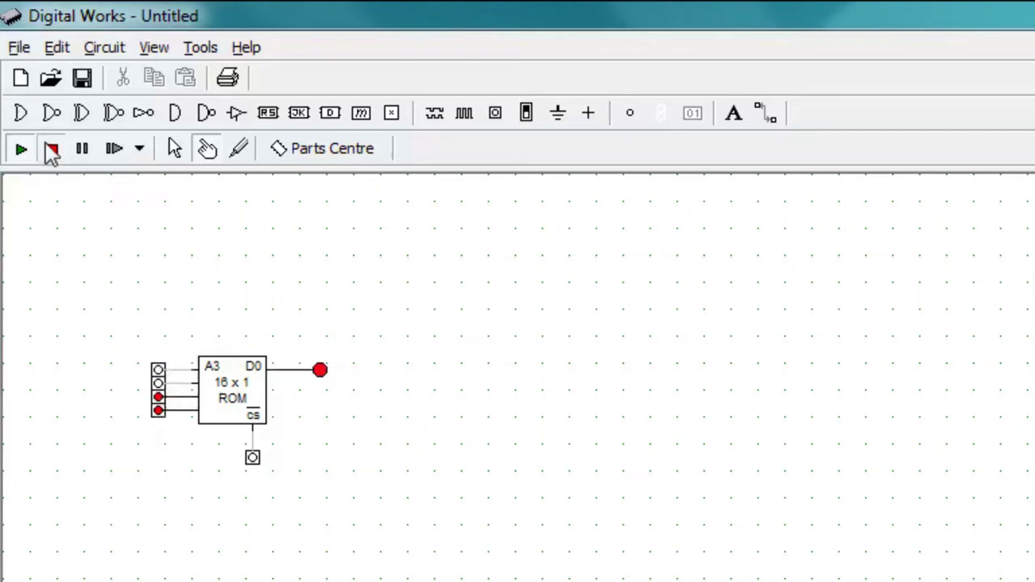
{"action": "left_click", "coordinate": [49, 150]}
{"action": "left_click", "coordinate": [734, 115]}
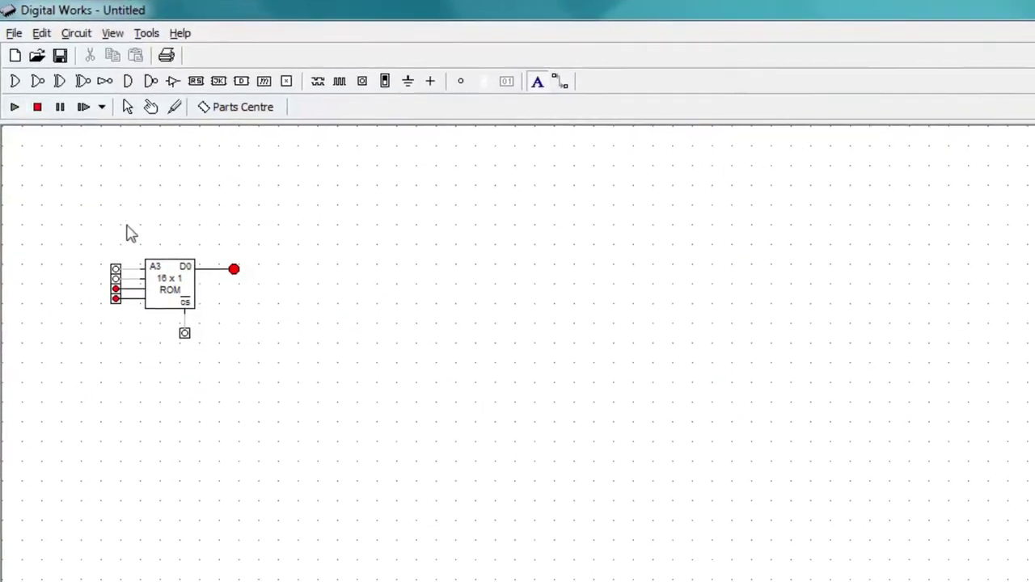
Step: Add a 9-point 'Small Memory' text label to the ROM circuit and deselect it
{"action": "left_click", "coordinate": [119, 204]}
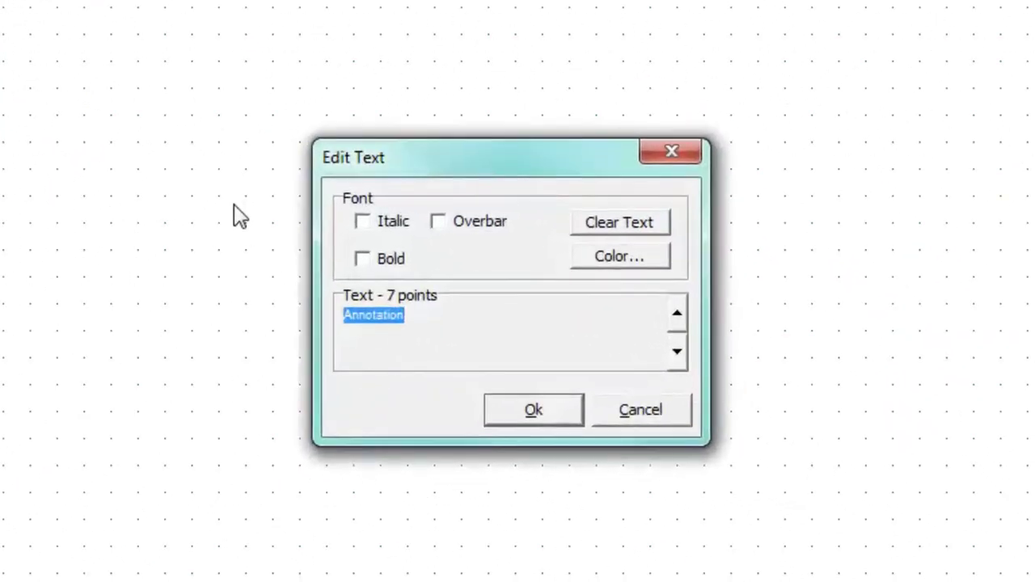
{"action": "type", "text": "Sm"}
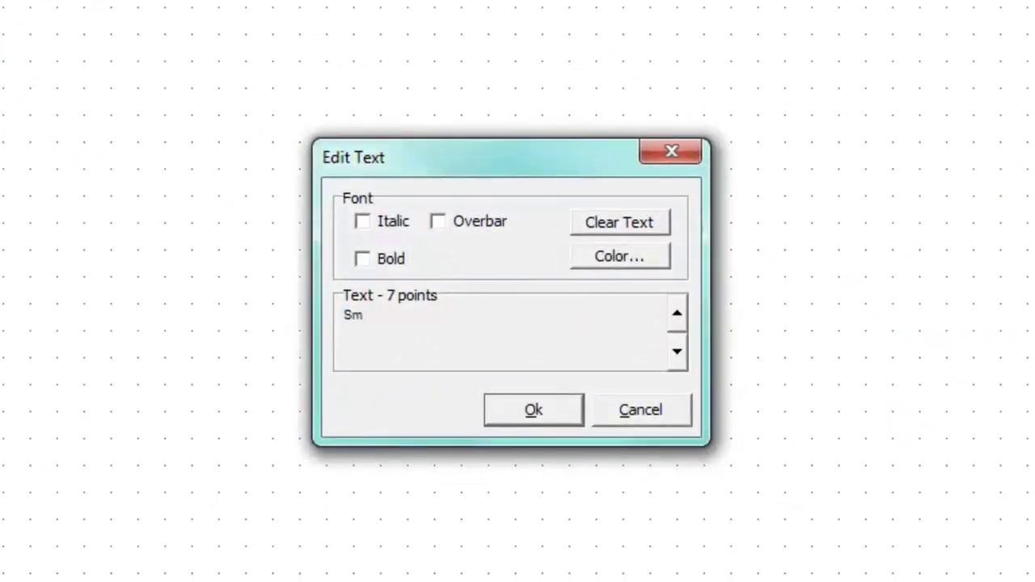
{"action": "left_click", "coordinate": [676, 314]}
{"action": "left_click", "coordinate": [676, 314]}
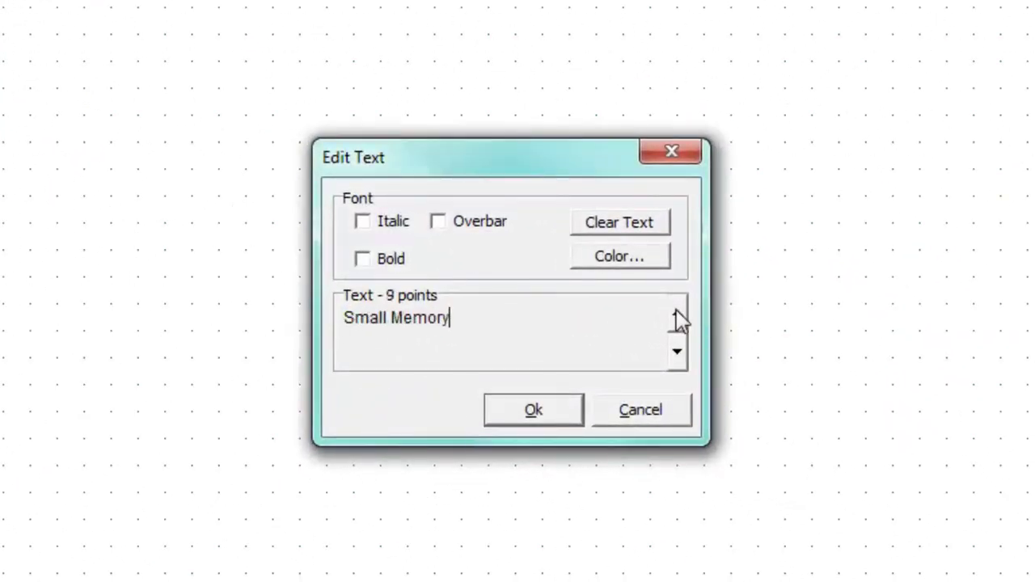
{"action": "left_click", "coordinate": [534, 410]}
{"action": "left_click", "coordinate": [307, 502]}
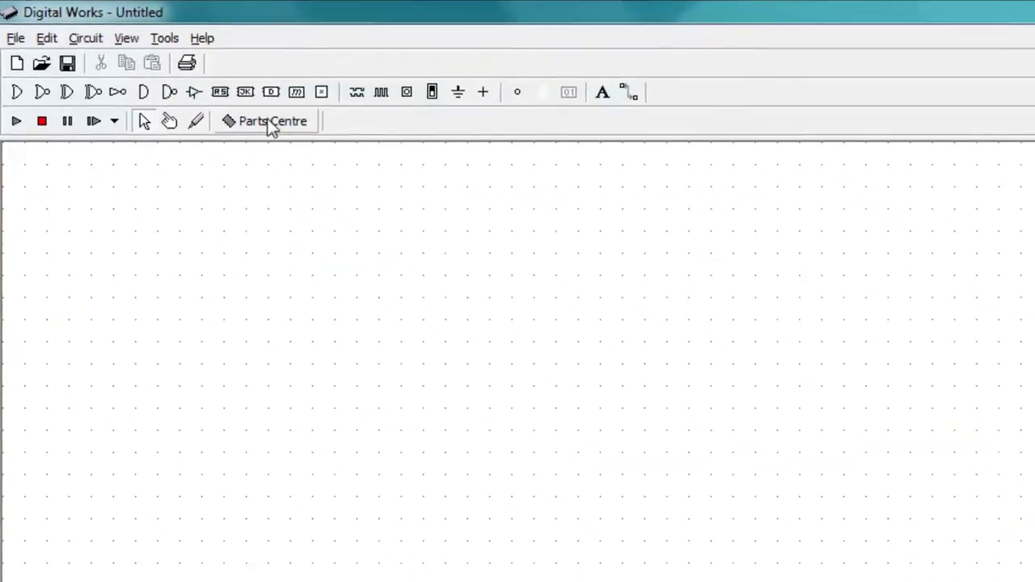
Step: Open the Philips folder under Master IC Set in the Parts Centre
{"action": "left_click", "coordinate": [323, 148]}
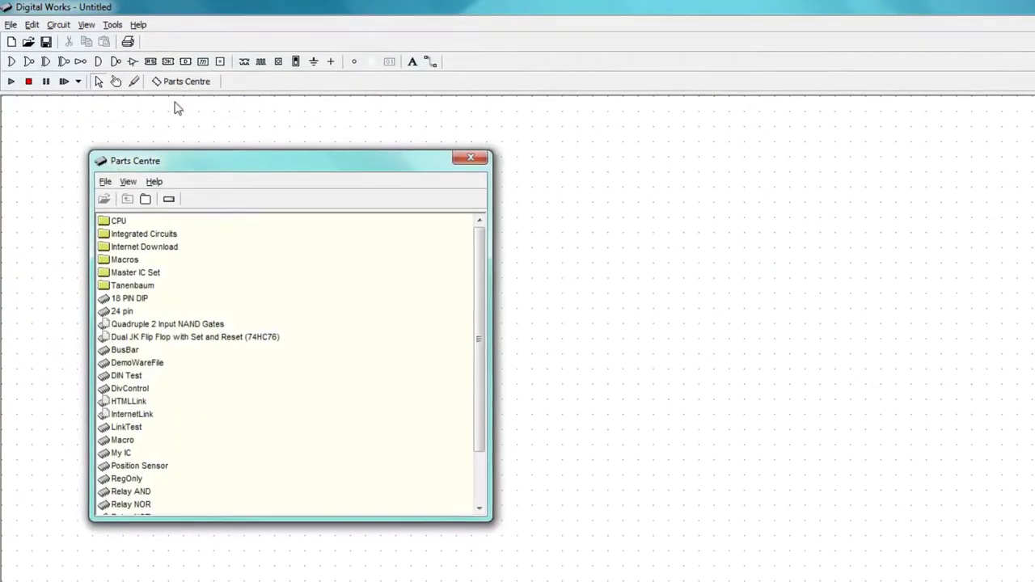
{"action": "left_click", "coordinate": [152, 275]}
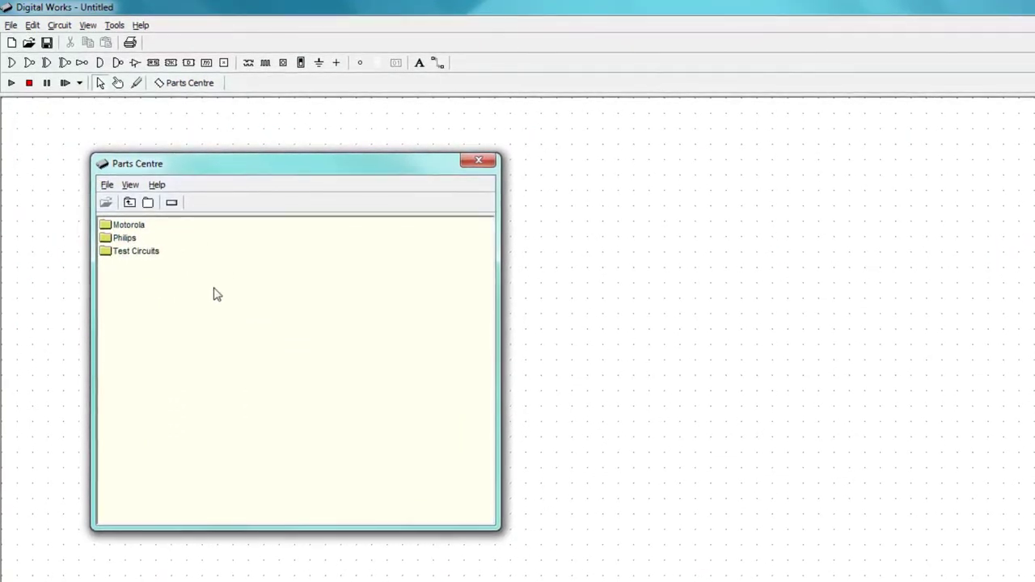
{"action": "left_click", "coordinate": [122, 241]}
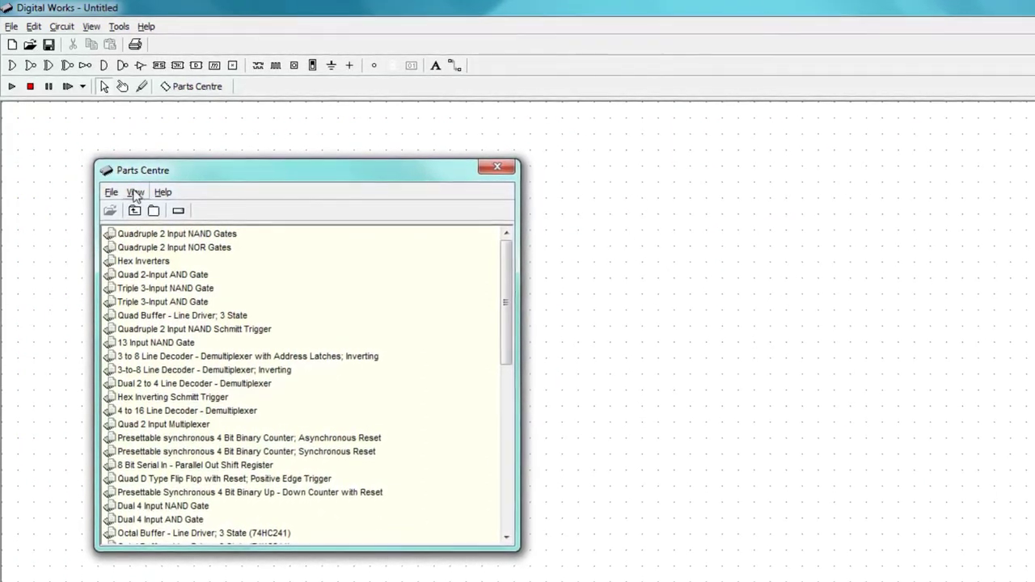
Step: View the Philips parts as small icons by filename, then list them by macro name
{"action": "left_click", "coordinate": [135, 192]}
{"action": "mouse_move", "coordinate": [164, 226]}
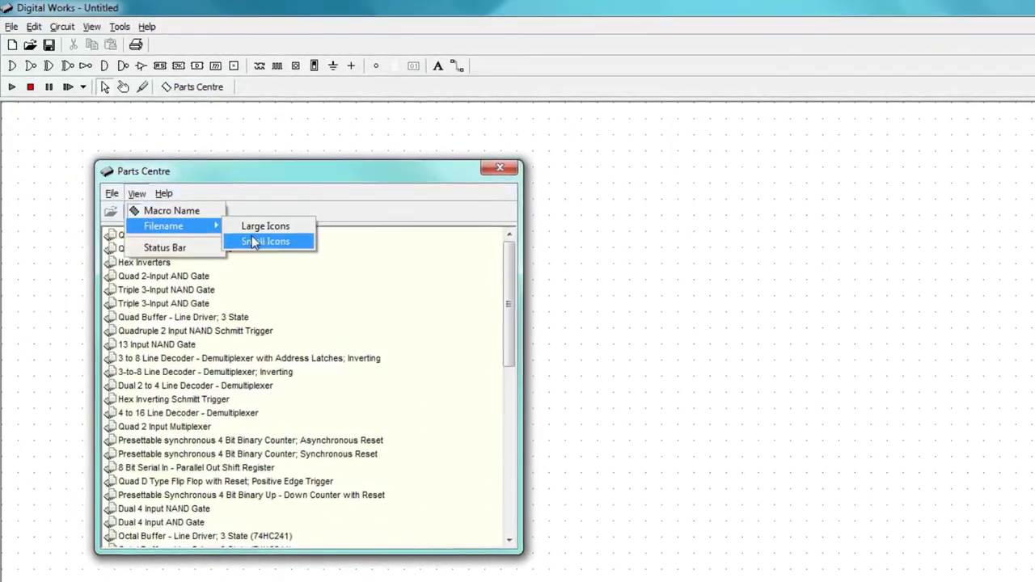
{"action": "left_click", "coordinate": [262, 241]}
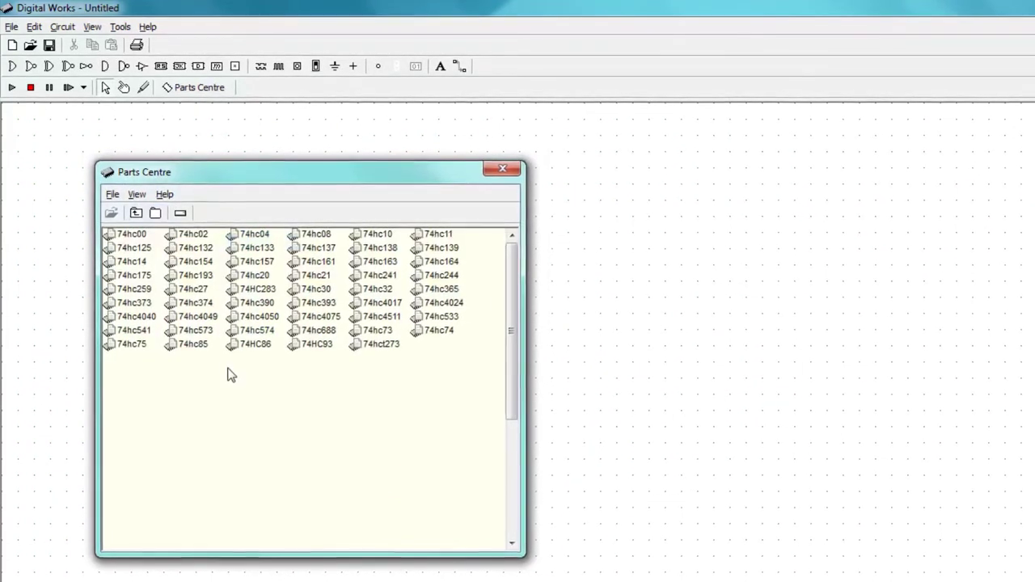
{"action": "left_click", "coordinate": [137, 194]}
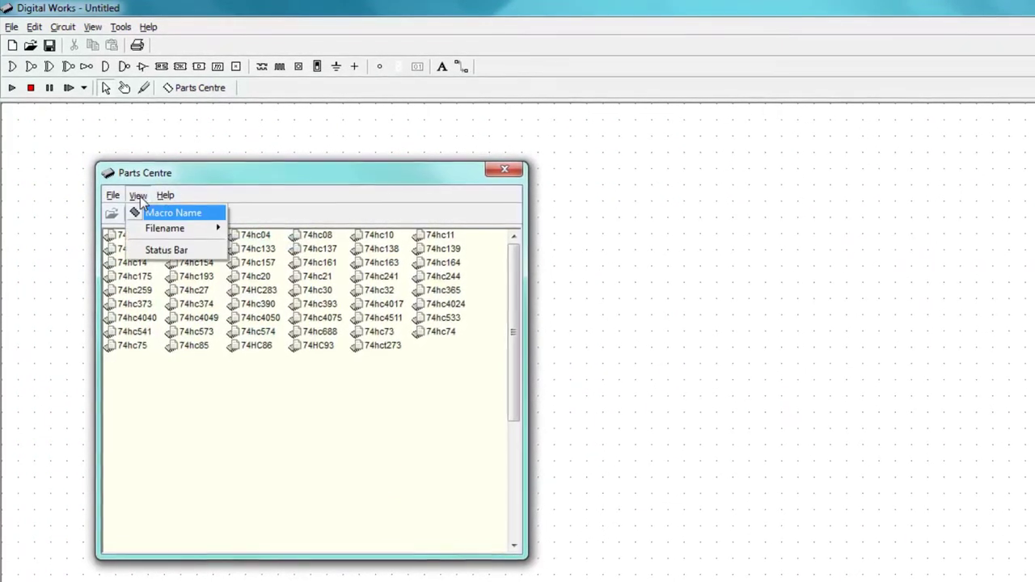
{"action": "mouse_move", "coordinate": [166, 228]}
{"action": "left_click", "coordinate": [183, 216]}
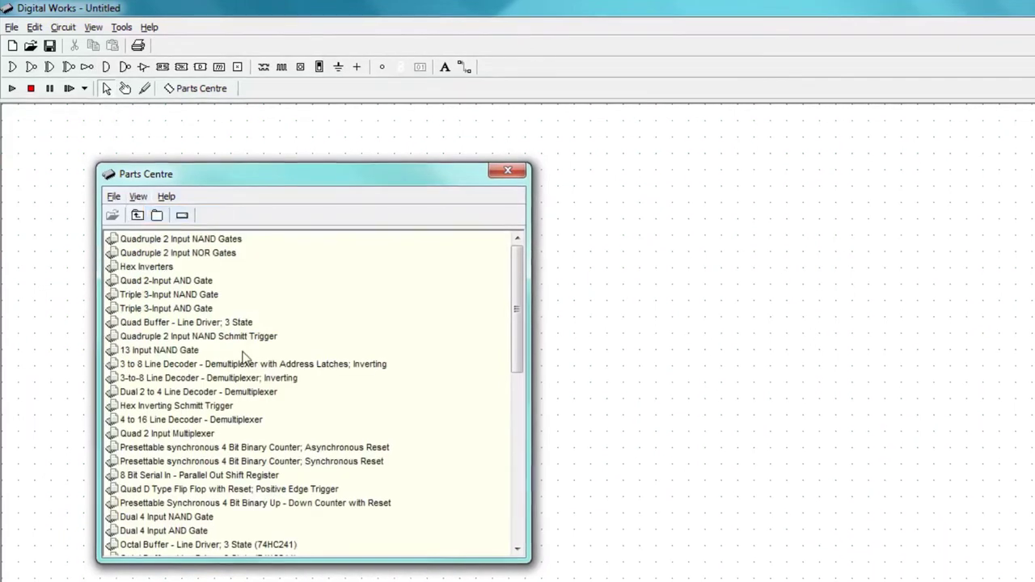
{"action": "left_click", "coordinate": [148, 282]}
Step: Drop the 74HC08 Quad 2-Input AND Gate onto the canvas and close the Parts Centre
{"action": "left_click_drag", "start_coordinate": [148, 283], "coordinate": [599, 336]}
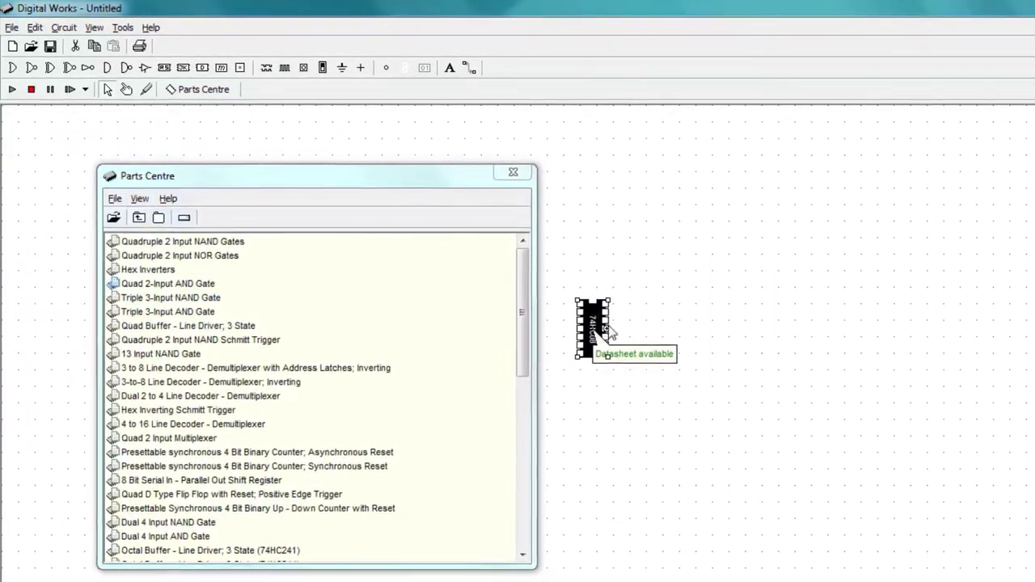
{"action": "left_click", "coordinate": [607, 284]}
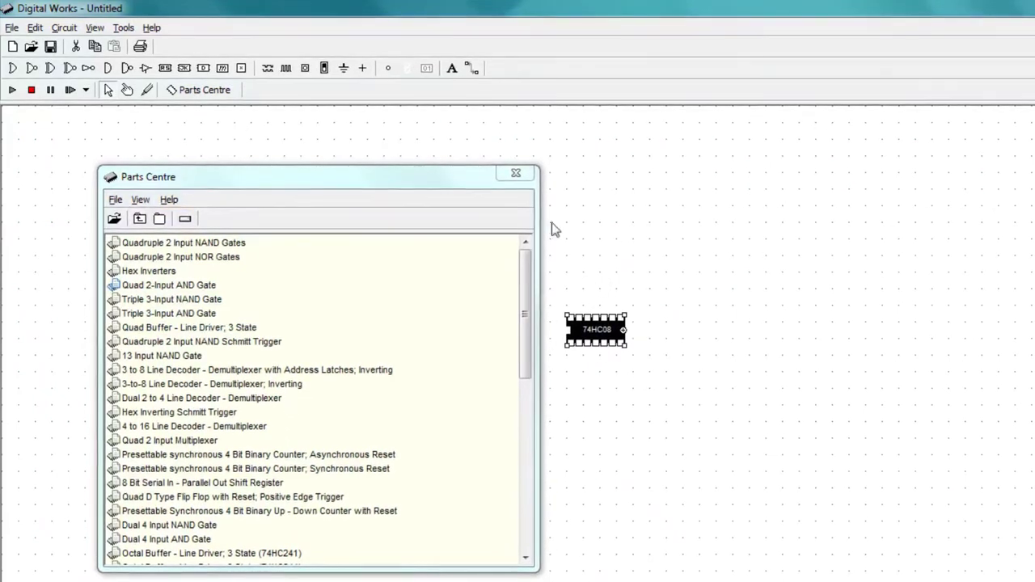
{"action": "left_click", "coordinate": [595, 329]}
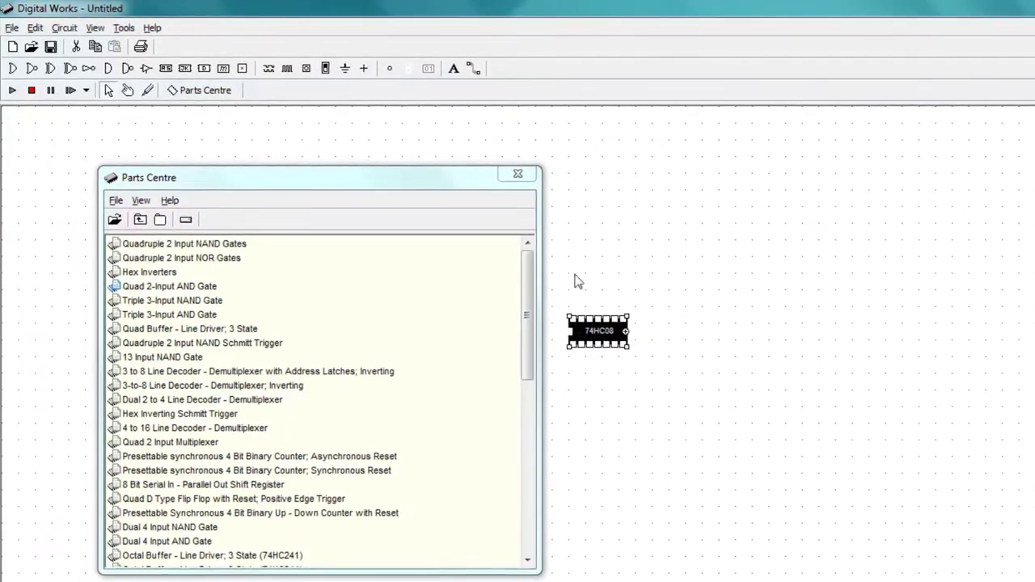
{"action": "left_click", "coordinate": [519, 174]}
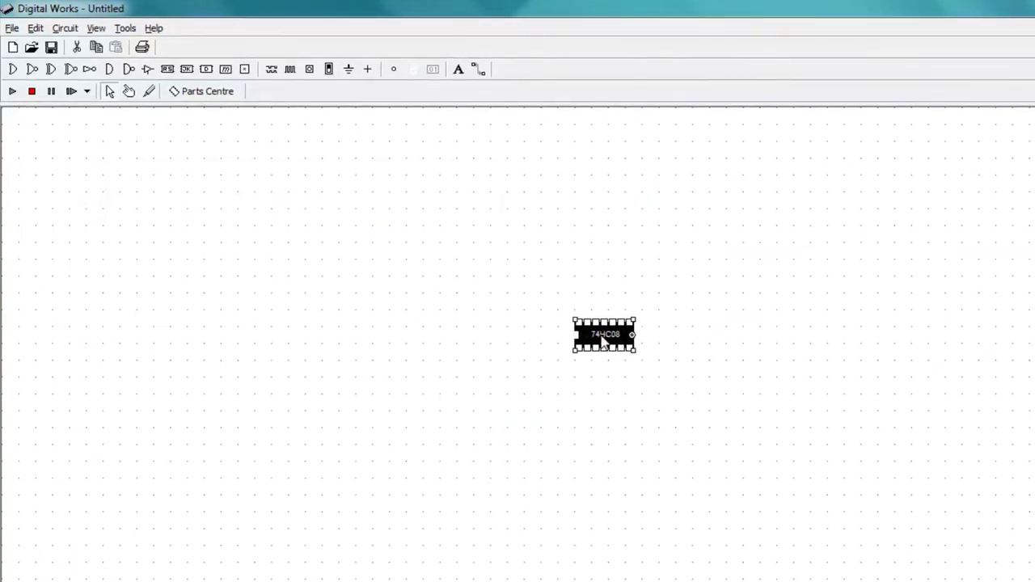
{"action": "right_click", "coordinate": [603, 344]}
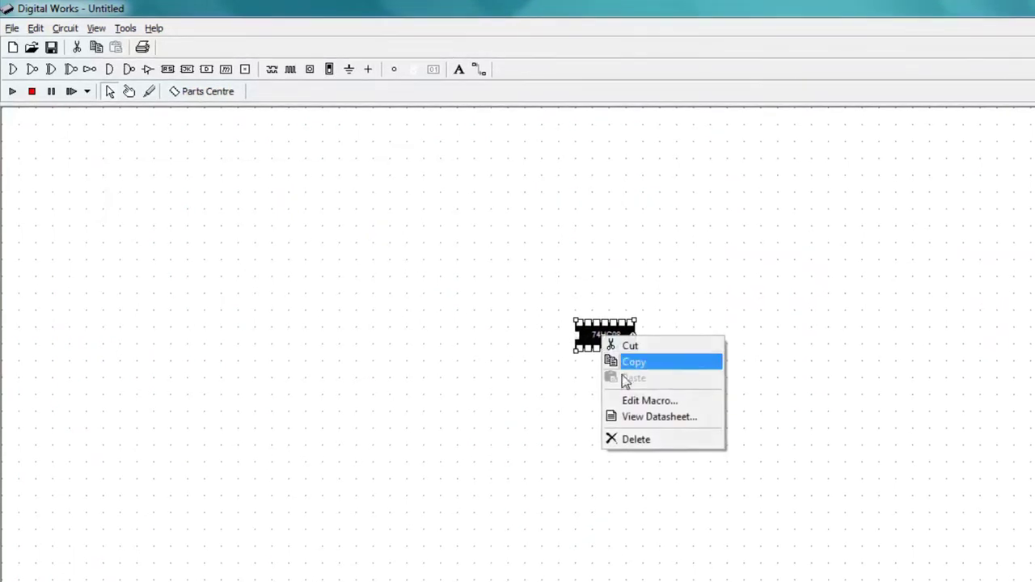
Step: Open the 74HC08 datasheet and scroll to its pin configuration on page 3
{"action": "left_click", "coordinate": [640, 417]}
{"action": "scroll", "coordinate": [408, 283], "scroll_direction": "down", "scroll_amount": 5}
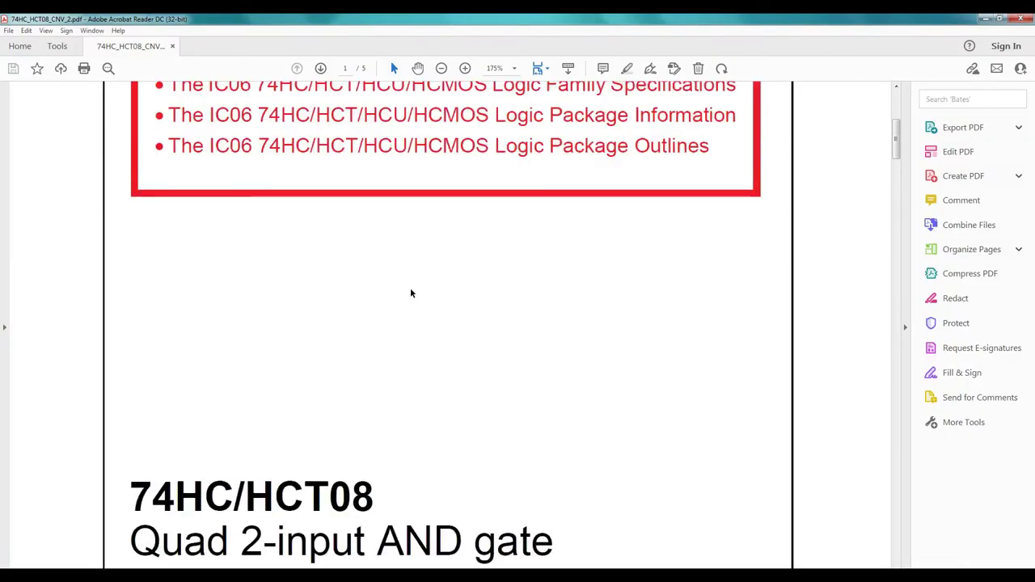
{"action": "scroll", "coordinate": [410, 287], "scroll_direction": "down", "scroll_amount": 5}
{"action": "scroll", "coordinate": [410, 288], "scroll_direction": "down", "scroll_amount": 5}
{"action": "scroll", "coordinate": [411, 308], "scroll_direction": "down", "scroll_amount": 5}
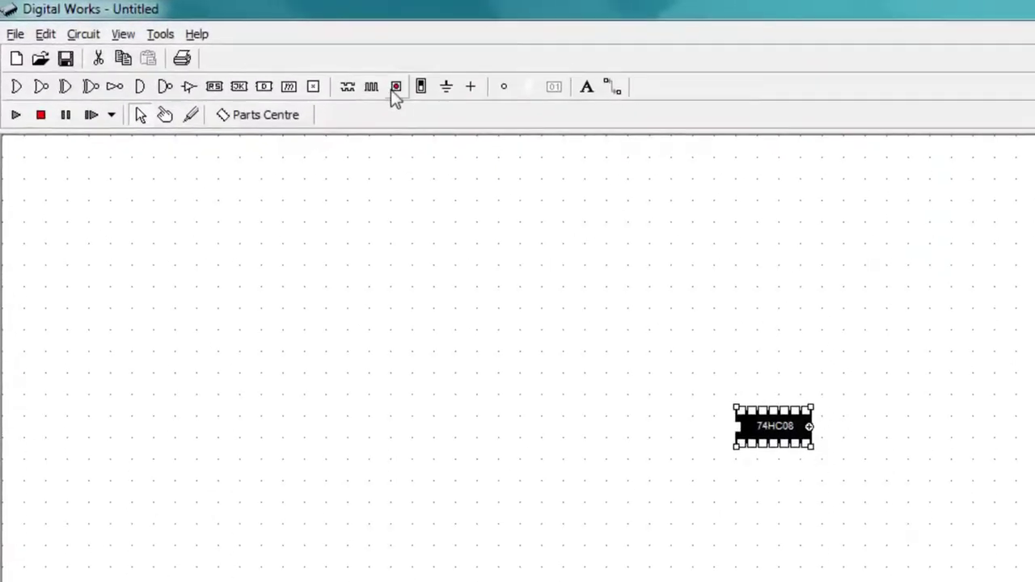
Step: Place two input switches and an output LED below the 74HC08 chip
{"action": "left_click", "coordinate": [393, 89]}
{"action": "left_click", "coordinate": [739, 468]}
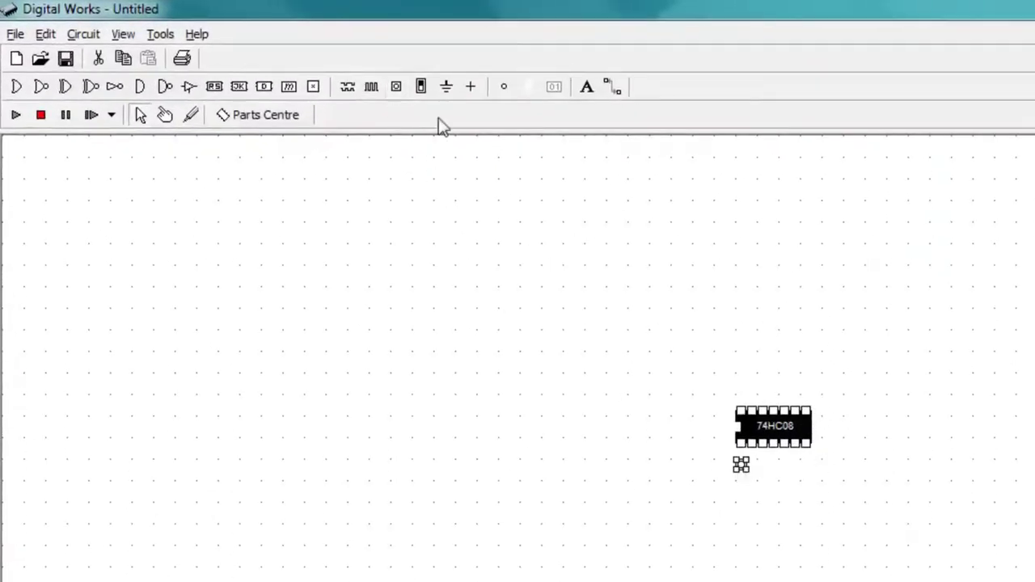
{"action": "left_click", "coordinate": [398, 89]}
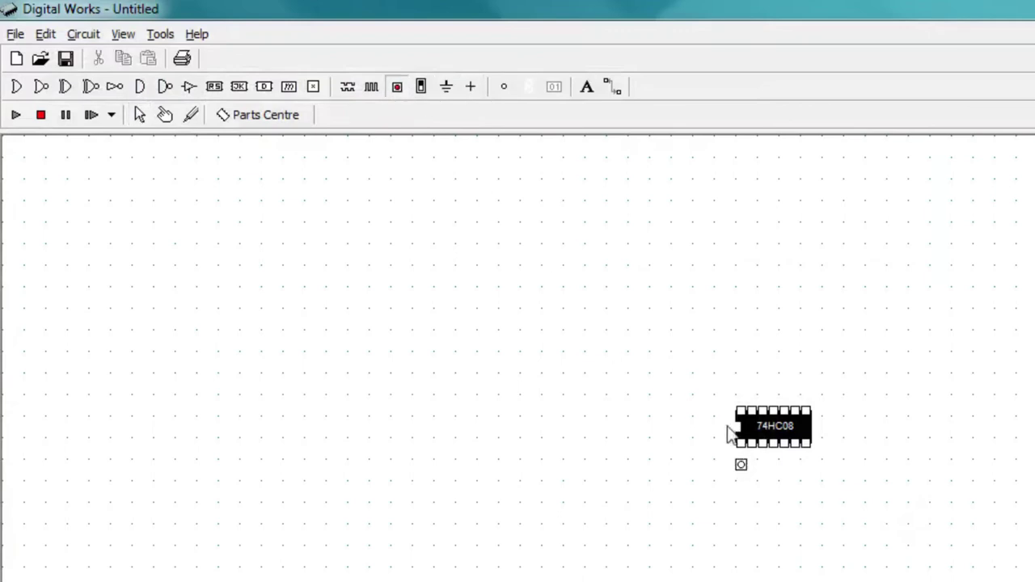
{"action": "left_click", "coordinate": [749, 467]}
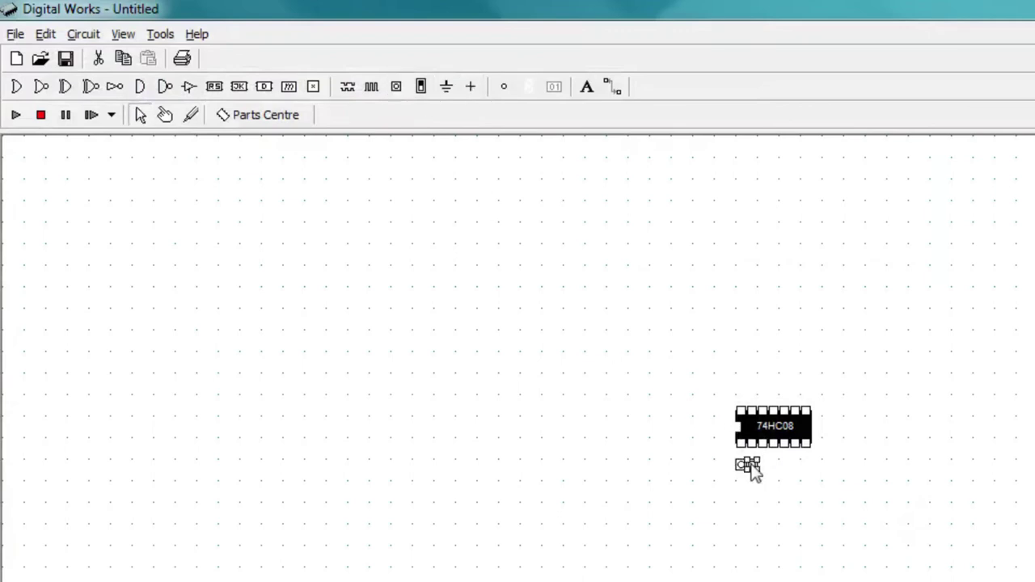
{"action": "left_click", "coordinate": [502, 87]}
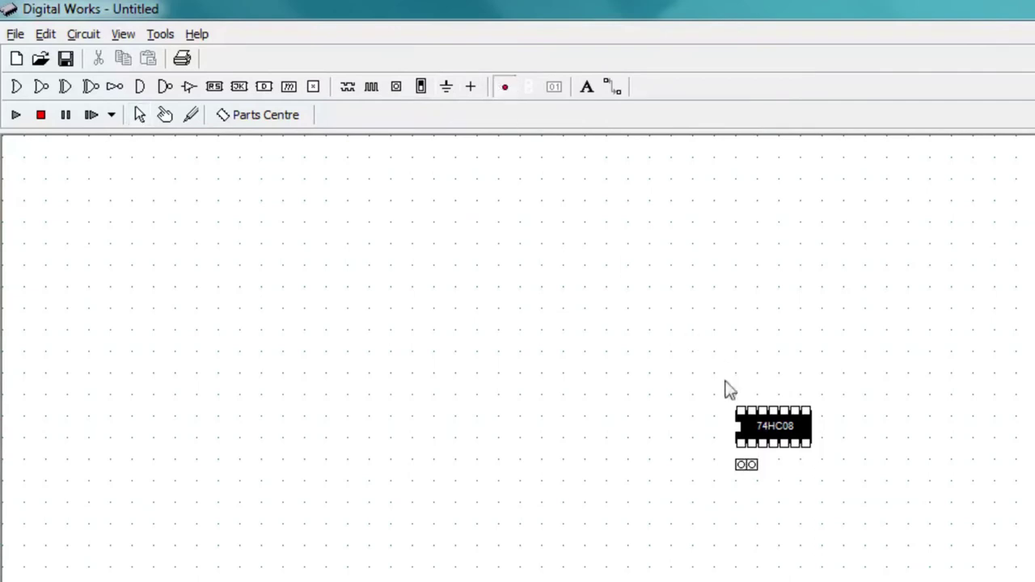
{"action": "left_click", "coordinate": [764, 475]}
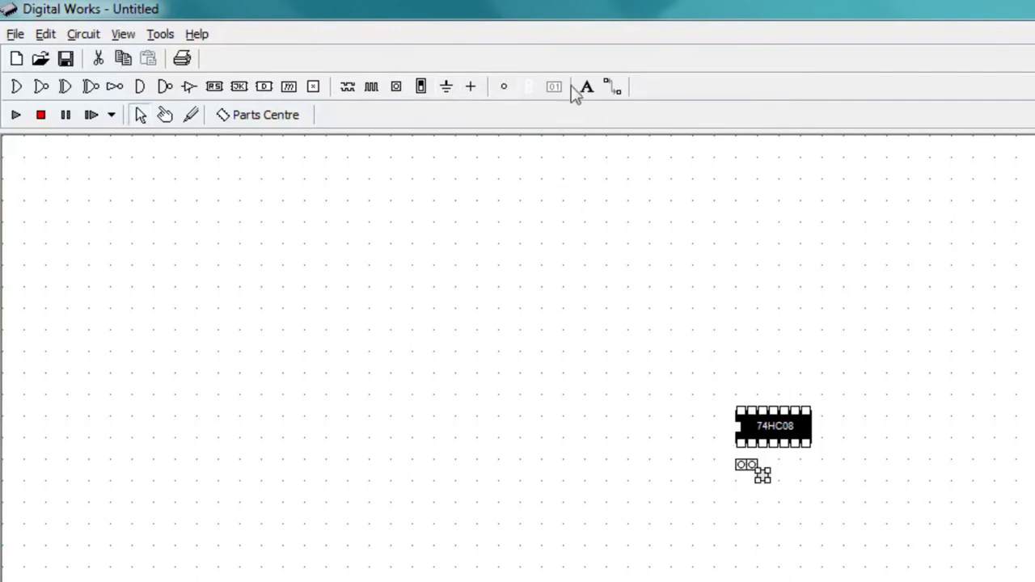
Step: Wire the input switches and the output LED to the 74HC08's pins
{"action": "left_click", "coordinate": [612, 89]}
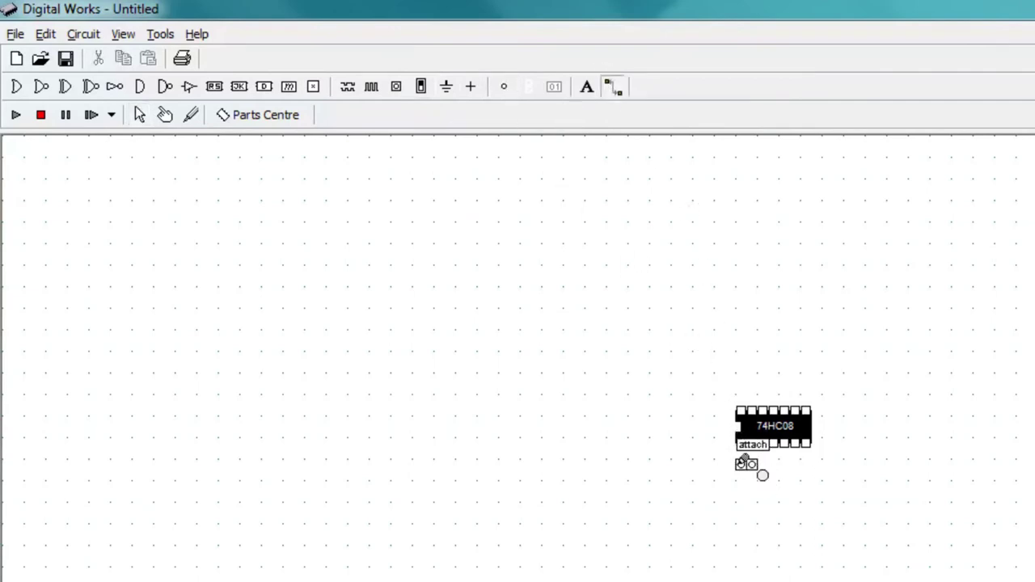
{"action": "mouse_move", "coordinate": [744, 458]}
{"action": "left_mouse_down"}
{"action": "mouse_move", "coordinate": [744, 437]}
{"action": "mouse_move", "coordinate": [753, 438]}
{"action": "left_mouse_up"}
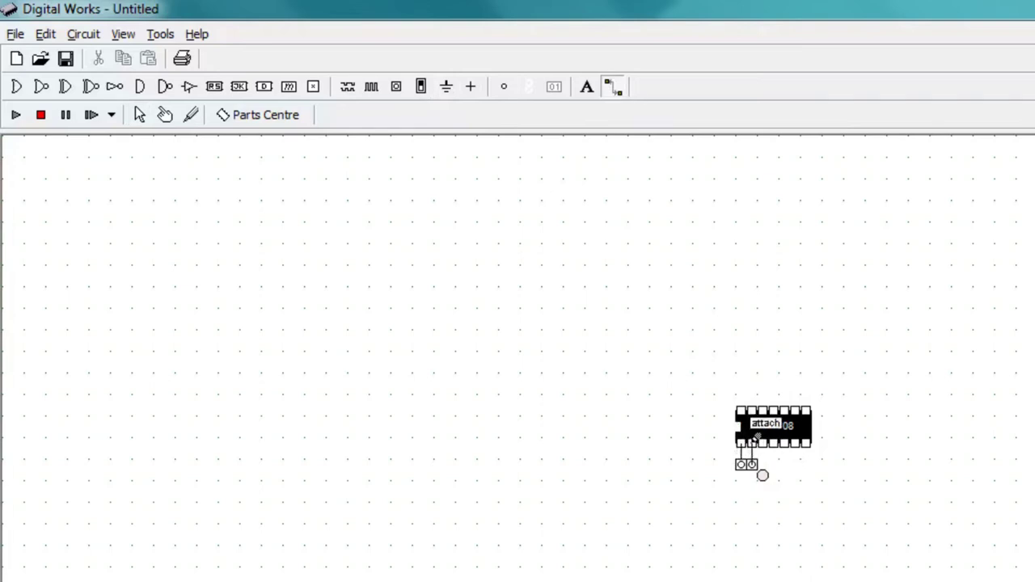
{"action": "left_click_drag", "start_coordinate": [763, 475], "coordinate": [762, 443]}
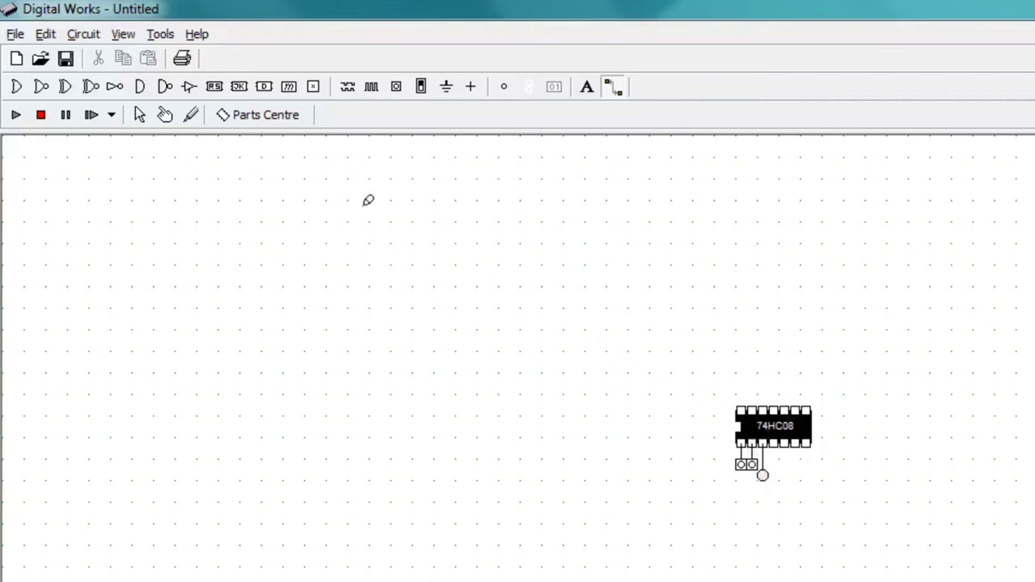
Step: Run the simulation and switch both inputs on so the output lights red
{"action": "left_click", "coordinate": [168, 114]}
{"action": "left_click", "coordinate": [16, 115]}
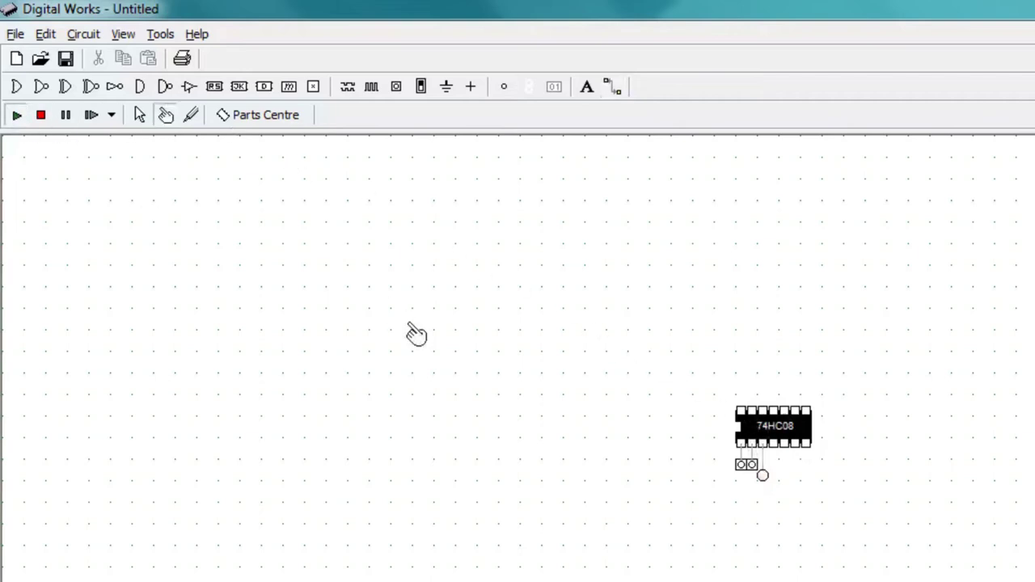
{"action": "left_click", "coordinate": [741, 467]}
{"action": "left_click", "coordinate": [750, 465]}
{"action": "left_click", "coordinate": [752, 465]}
Step: View the 74HC08's four internal AND gates, return to the circuit, and stop the simulation
{"action": "left_click", "coordinate": [139, 117]}
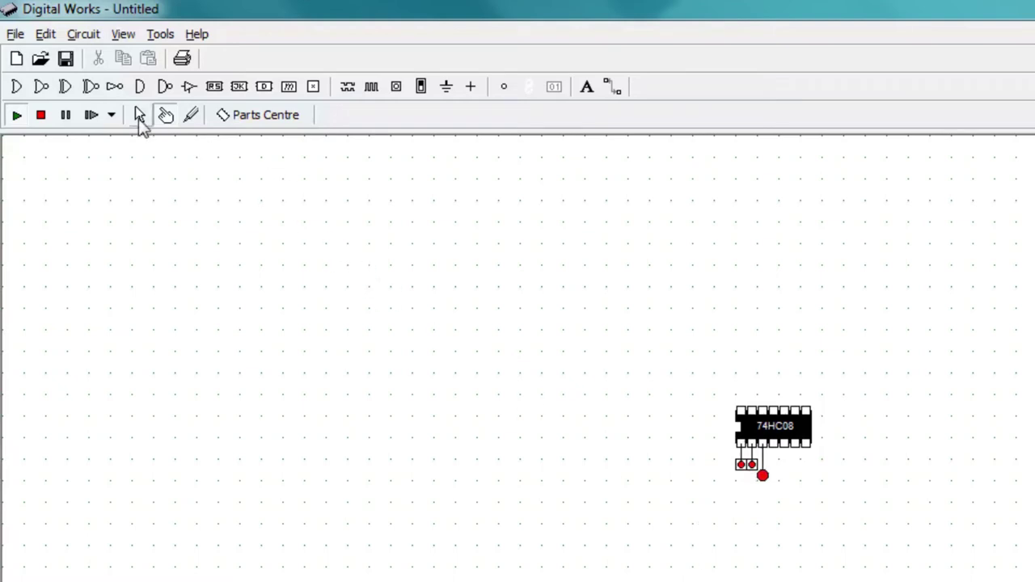
{"action": "double_click", "coordinate": [778, 428]}
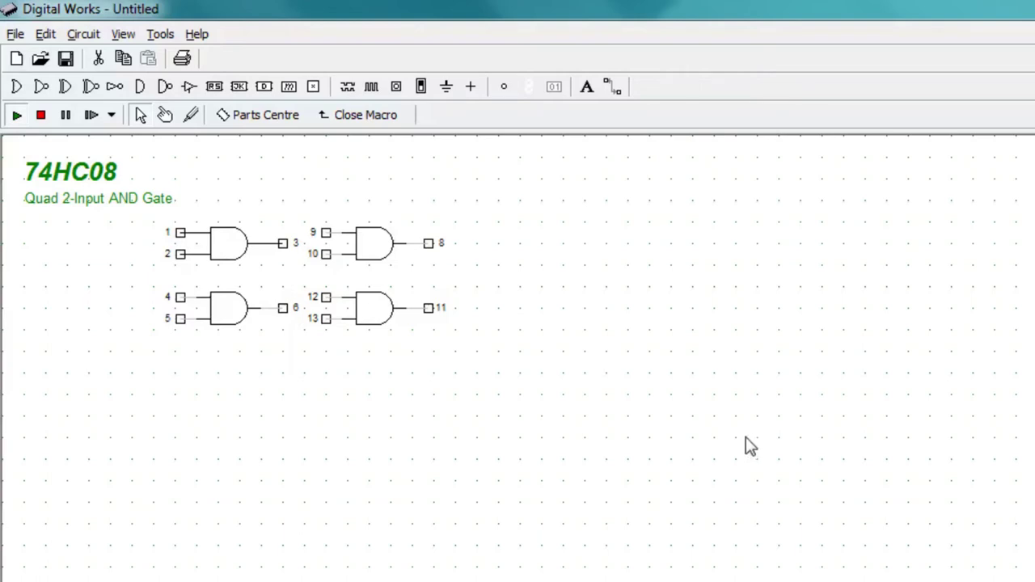
{"action": "left_click", "coordinate": [360, 117]}
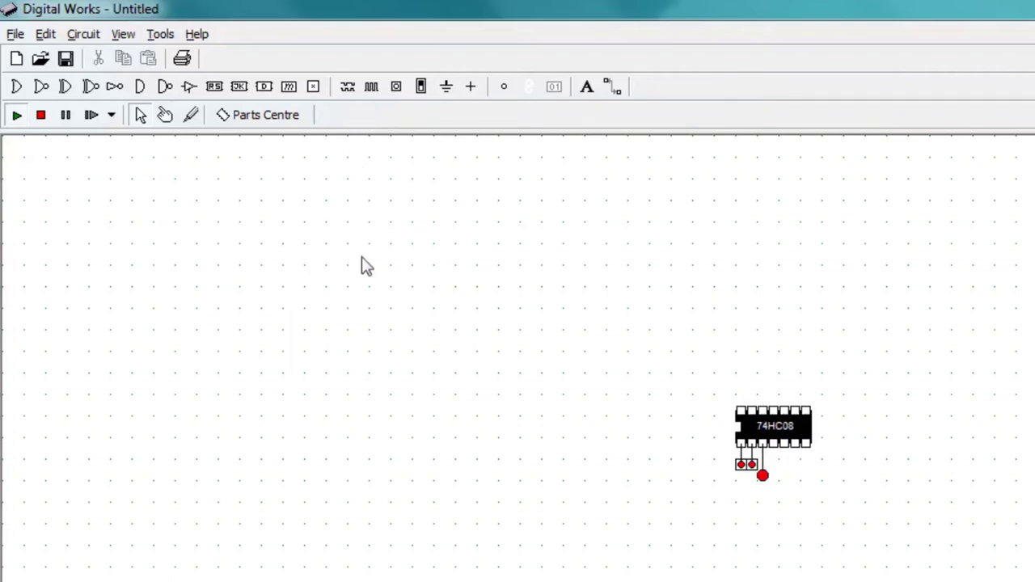
{"action": "left_click", "coordinate": [40, 115]}
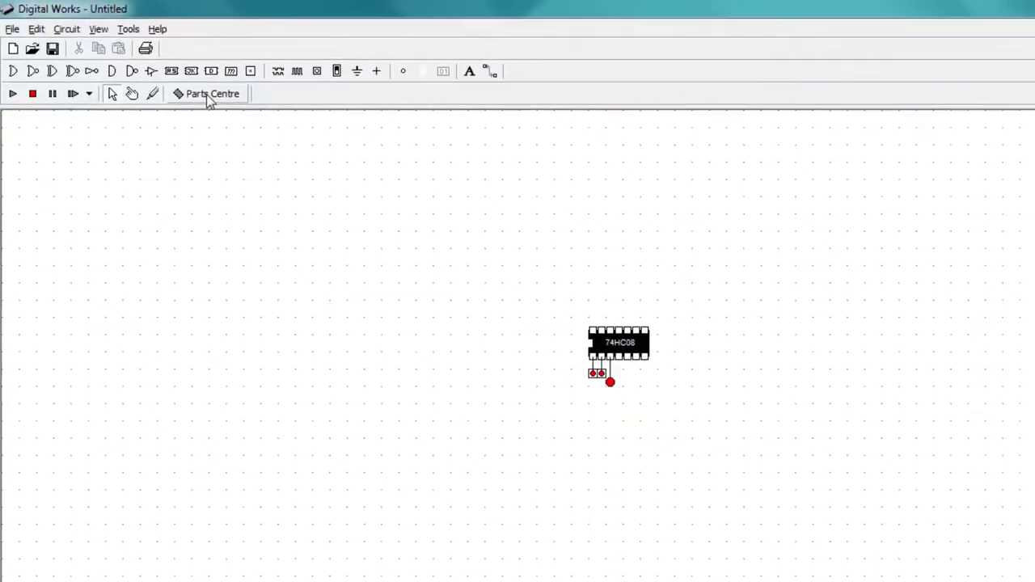
{"action": "left_click", "coordinate": [209, 94]}
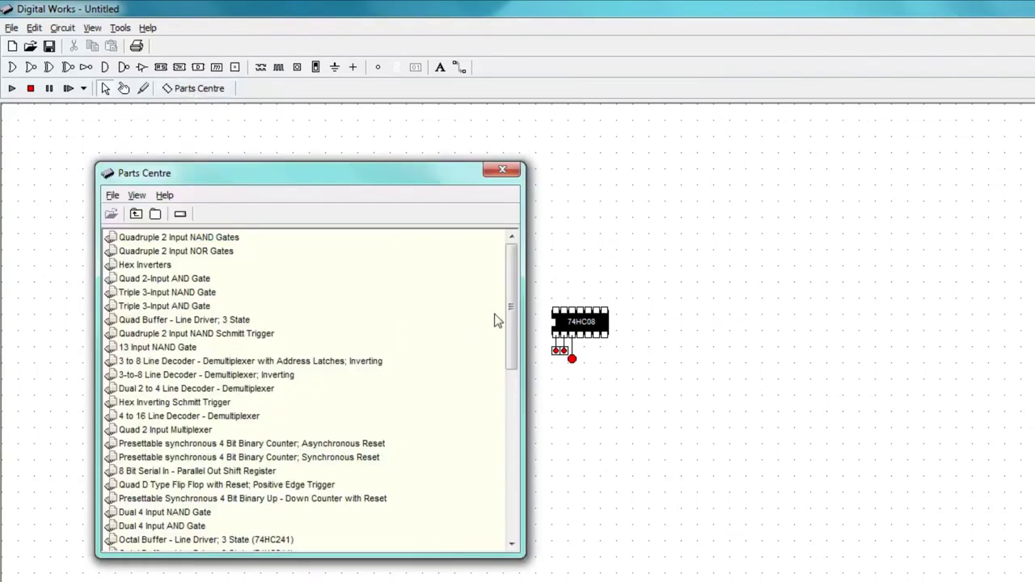
{"action": "left_click_drag", "start_coordinate": [510, 307], "coordinate": [508, 419]}
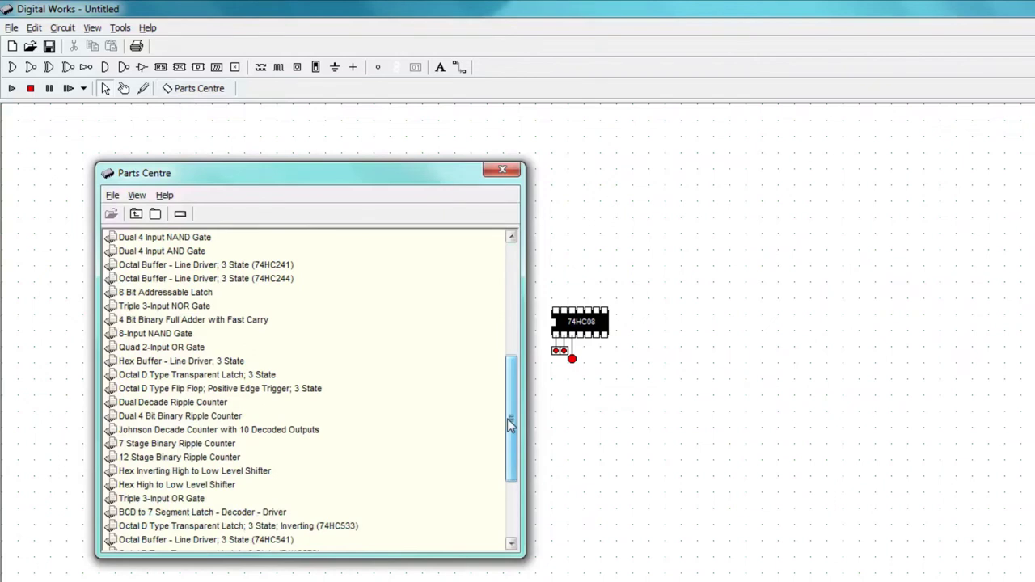
{"action": "left_click_drag", "start_coordinate": [194, 514], "coordinate": [627, 469]}
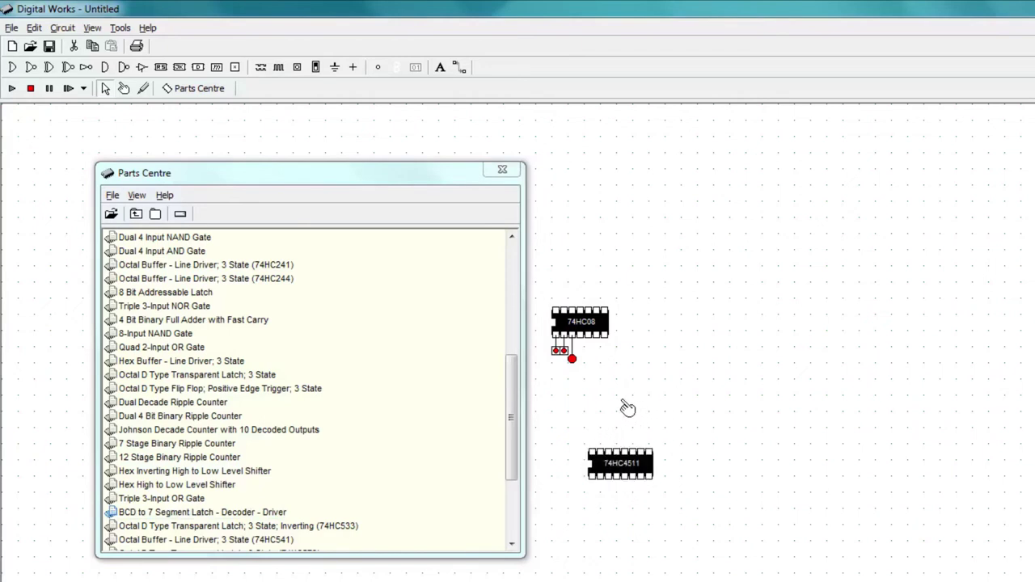
{"action": "left_click", "coordinate": [502, 169]}
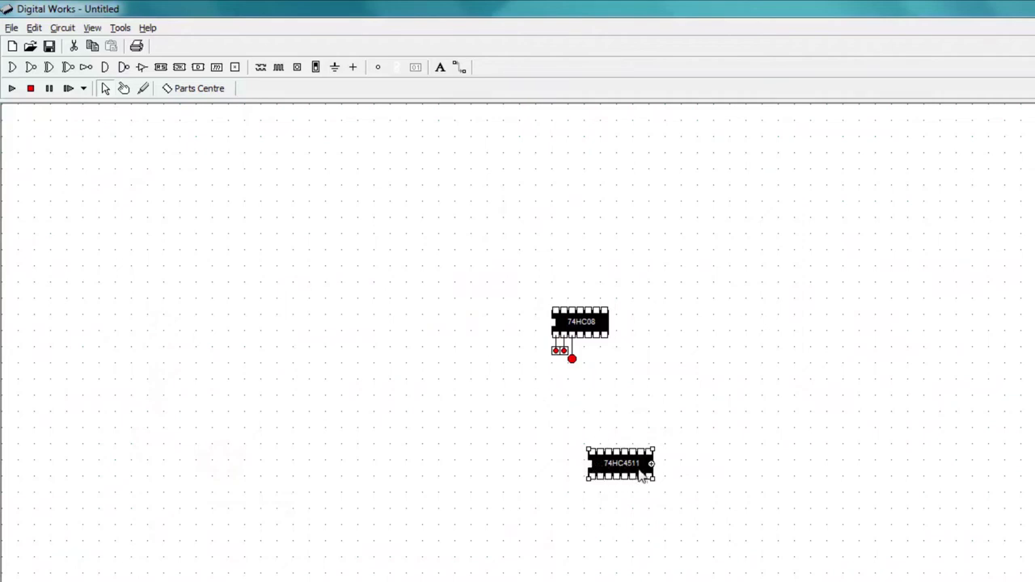
{"action": "left_click", "coordinate": [620, 503]}
{"action": "double_click", "coordinate": [612, 483]}
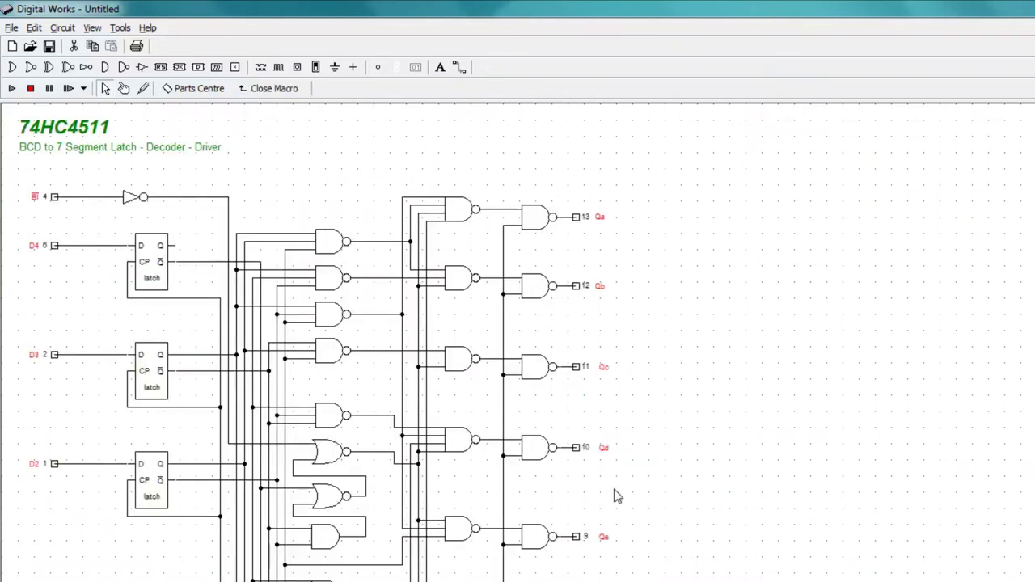
Step: Drag the 74hc4511 TEST circuit from Test Circuits onto the canvas and run it
{"action": "left_click", "coordinate": [275, 89]}
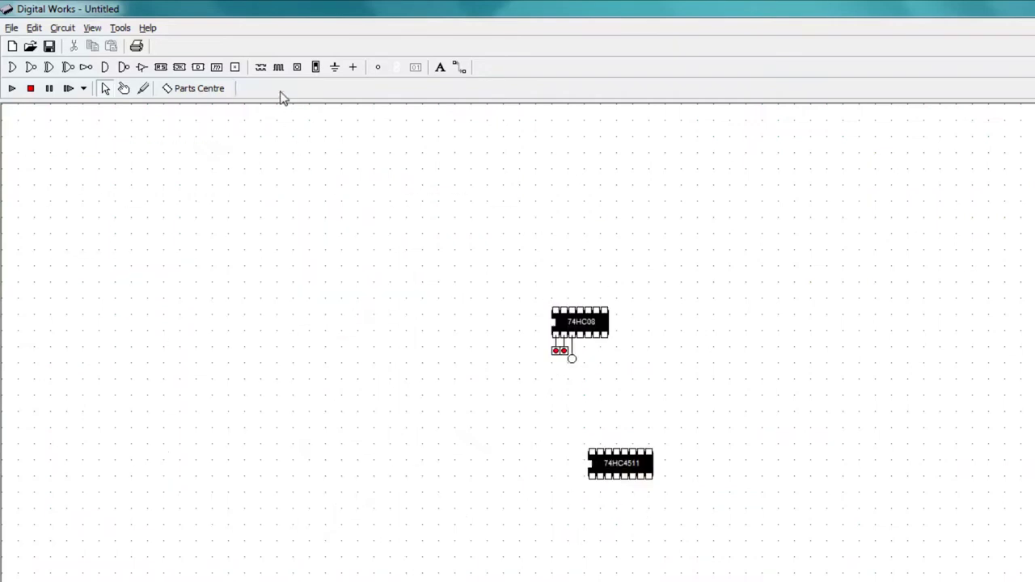
{"action": "left_click", "coordinate": [201, 90]}
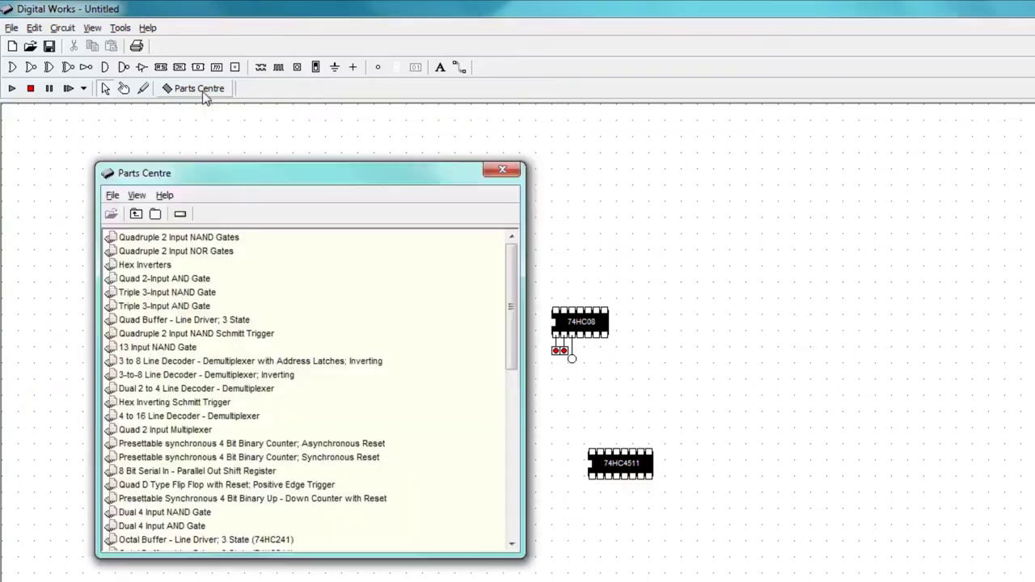
{"action": "left_click", "coordinate": [136, 213]}
{"action": "double_click", "coordinate": [134, 265]}
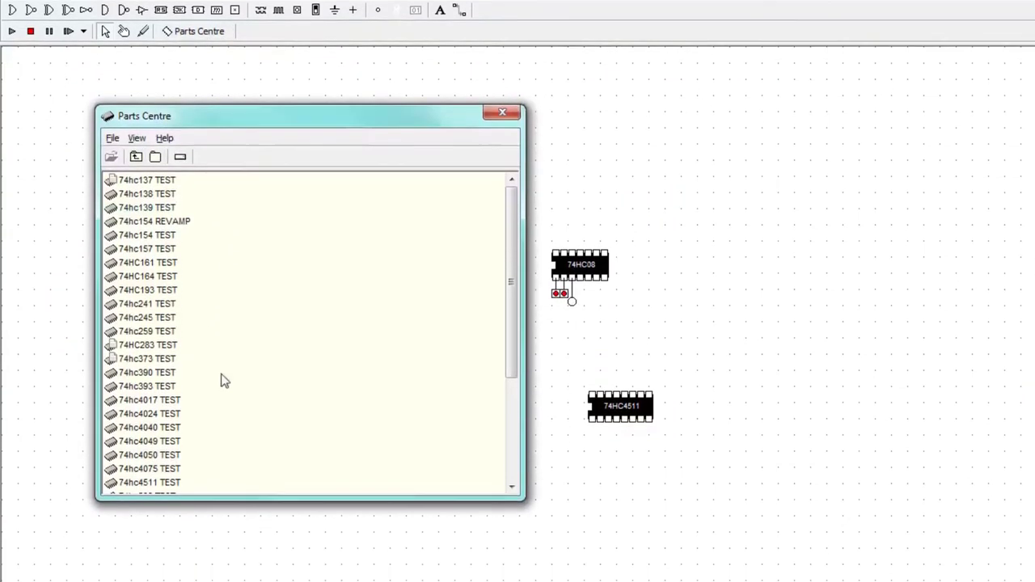
{"action": "left_click_drag", "start_coordinate": [134, 455], "coordinate": [614, 499]}
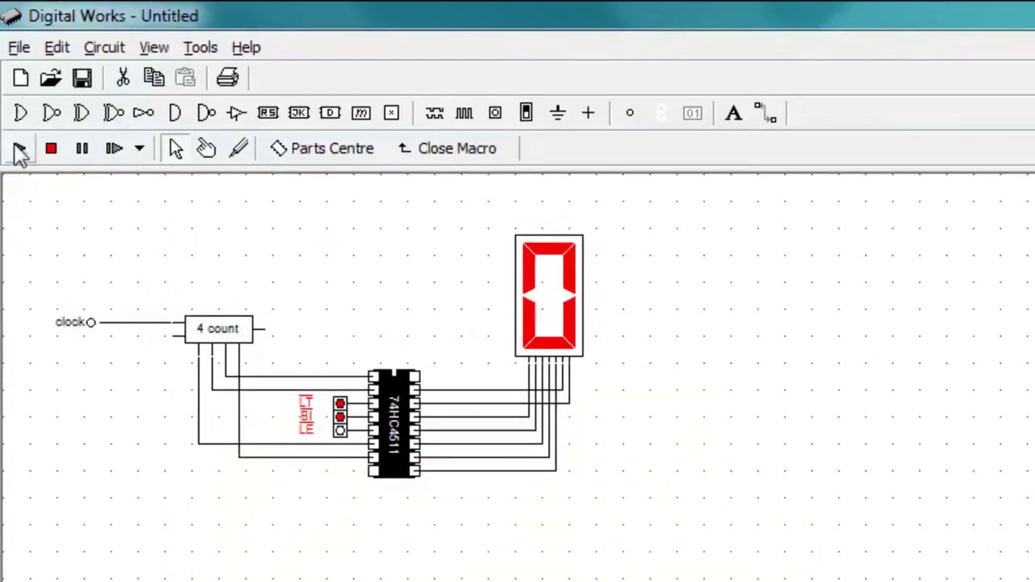
{"action": "left_click", "coordinate": [19, 147]}
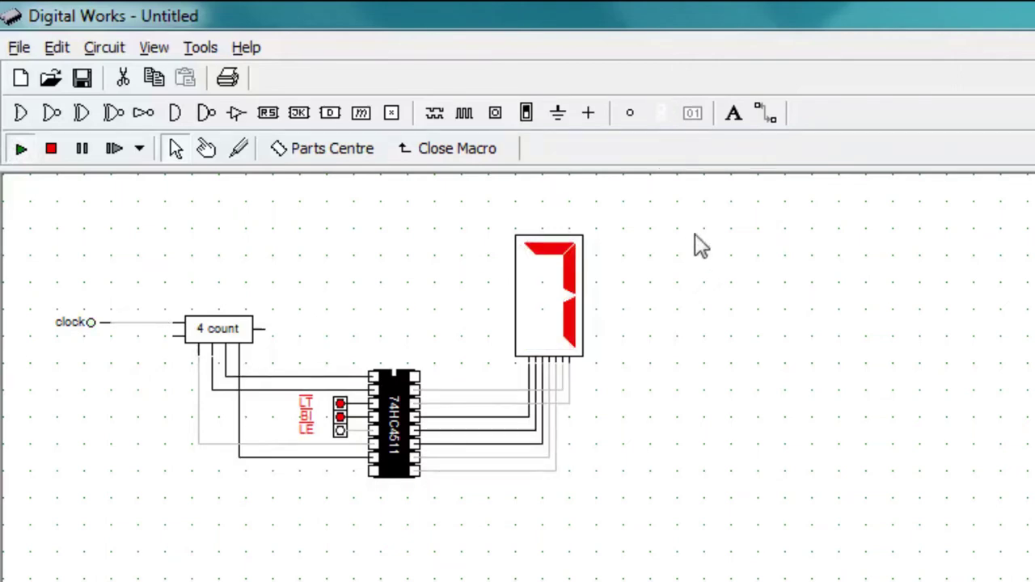
Step: Stop the simulation, place an LED below the display and wire the display lines to it
{"action": "left_click", "coordinate": [53, 153]}
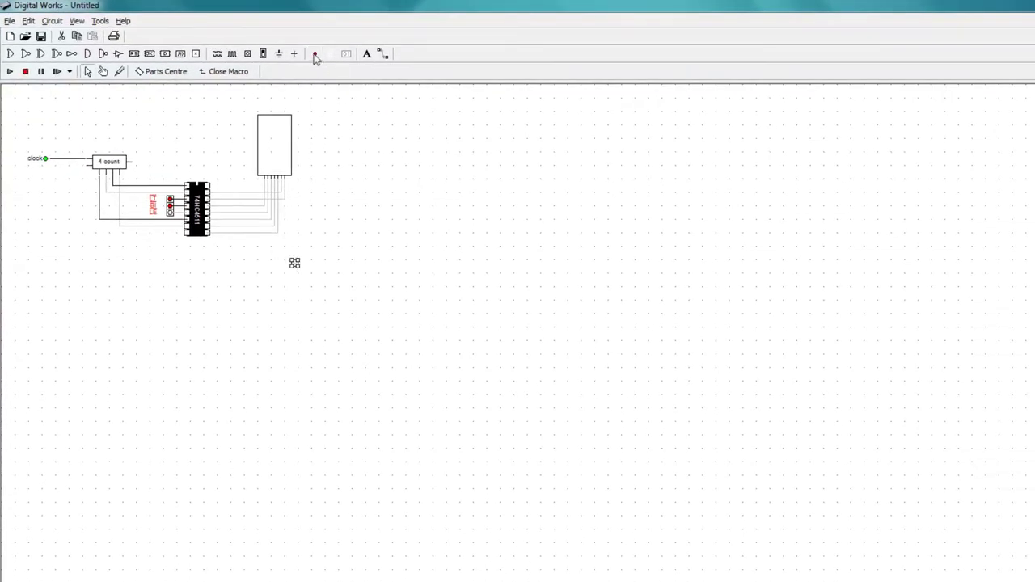
{"action": "left_click", "coordinate": [295, 262]}
{"action": "left_click", "coordinate": [386, 56]}
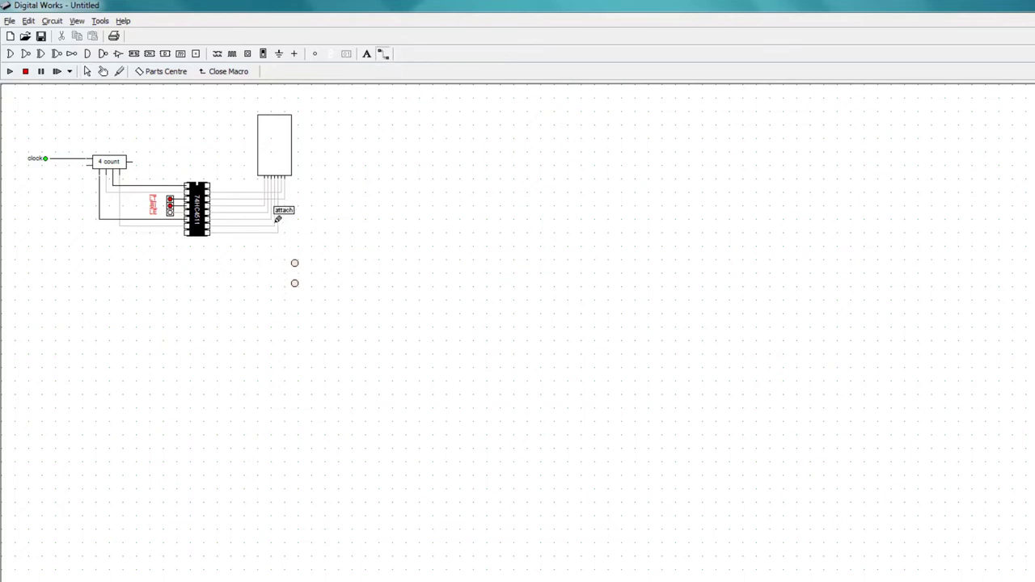
{"action": "left_click_drag", "start_coordinate": [275, 227], "coordinate": [274, 272]}
{"action": "left_click_drag", "start_coordinate": [299, 295], "coordinate": [294, 285]}
Step: Label the upper LED '1' and the lower LED '2'
{"action": "left_click", "coordinate": [87, 71]}
{"action": "right_click", "coordinate": [293, 264]}
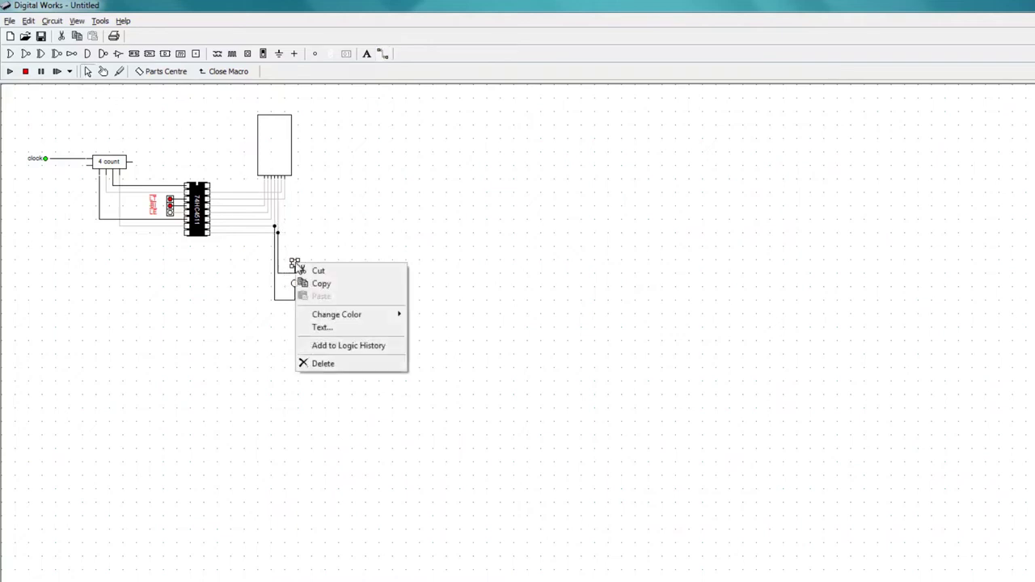
{"action": "left_click", "coordinate": [322, 327]}
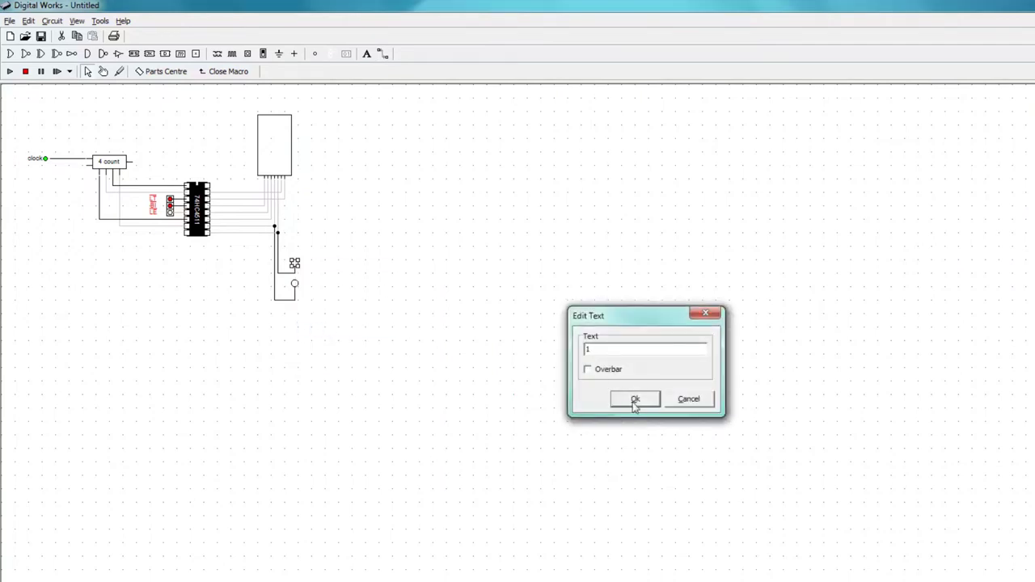
{"action": "left_click", "coordinate": [635, 400]}
{"action": "right_click", "coordinate": [293, 283]}
{"action": "left_click", "coordinate": [317, 350]}
{"action": "left_click", "coordinate": [636, 400]}
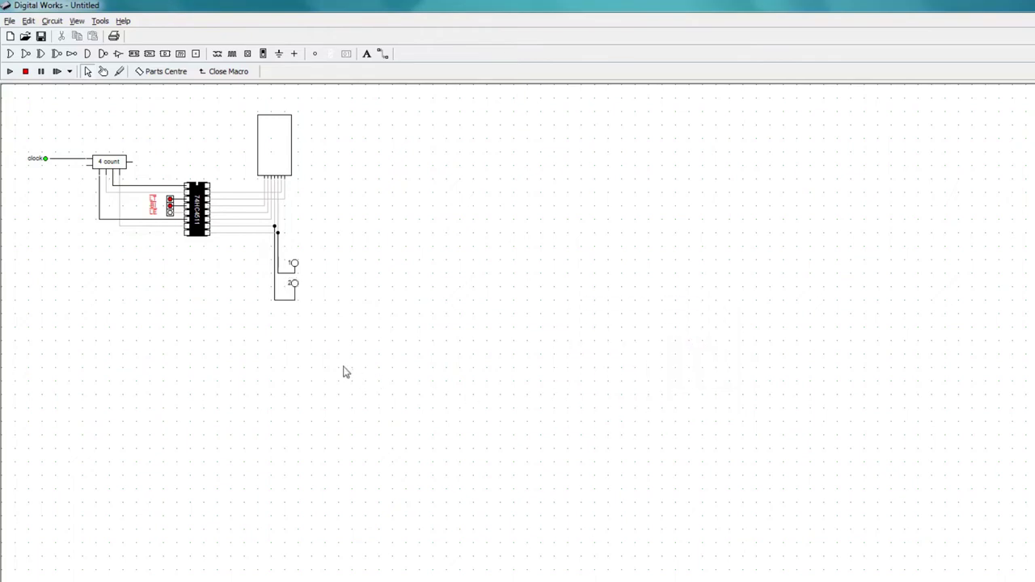
Step: Add both LEDs and the clock input to the logic history
{"action": "right_click", "coordinate": [294, 264]}
{"action": "left_click", "coordinate": [305, 346]}
{"action": "right_click", "coordinate": [292, 283]}
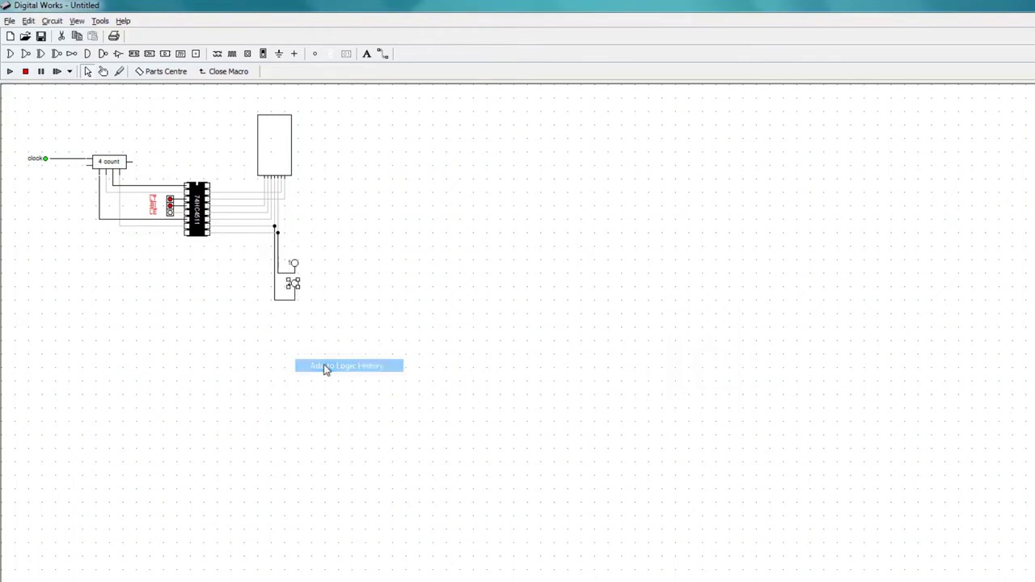
{"action": "right_click", "coordinate": [41, 159]}
{"action": "left_click", "coordinate": [70, 244]}
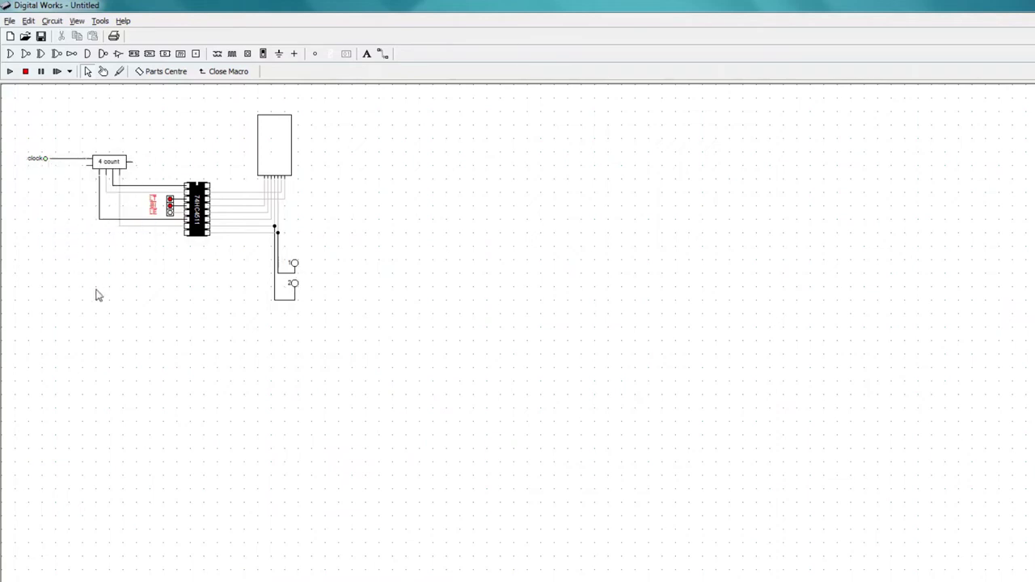
Step: Record clock, 1 and 2 waveforms in Logic History, briefly viewing them as binary, then close it
{"action": "left_click", "coordinate": [100, 21]}
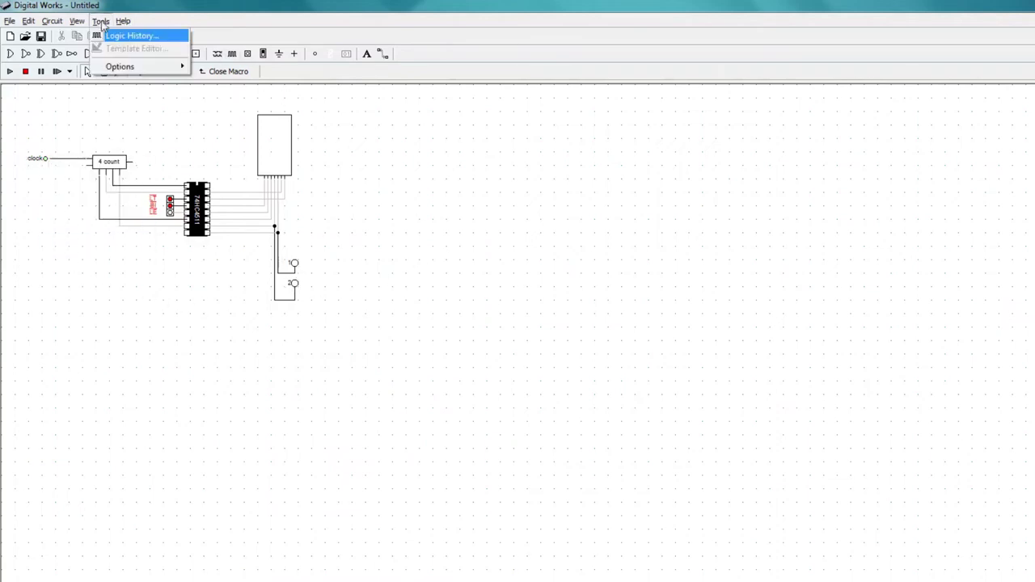
{"action": "left_click", "coordinate": [113, 38]}
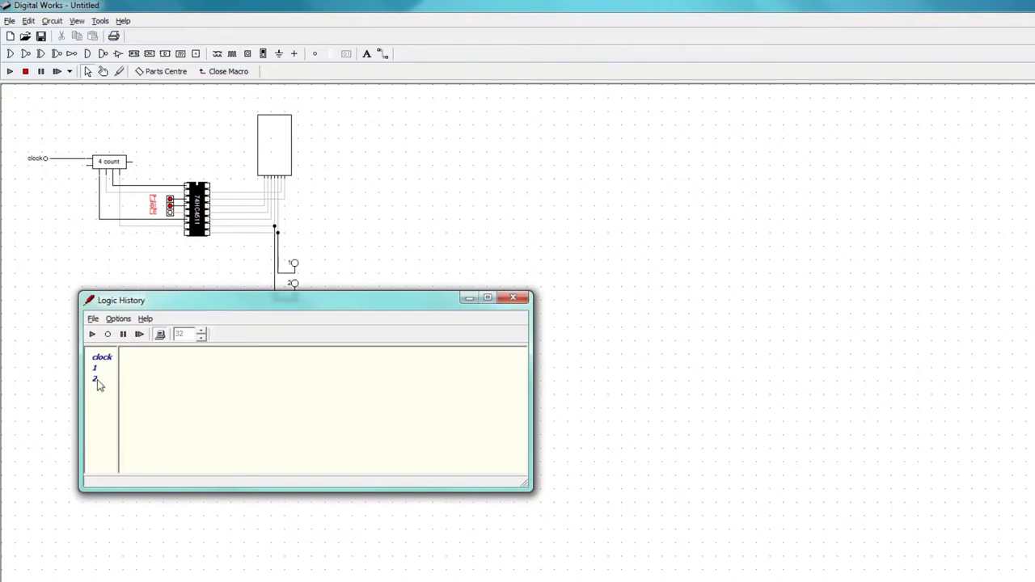
{"action": "left_click", "coordinate": [92, 335]}
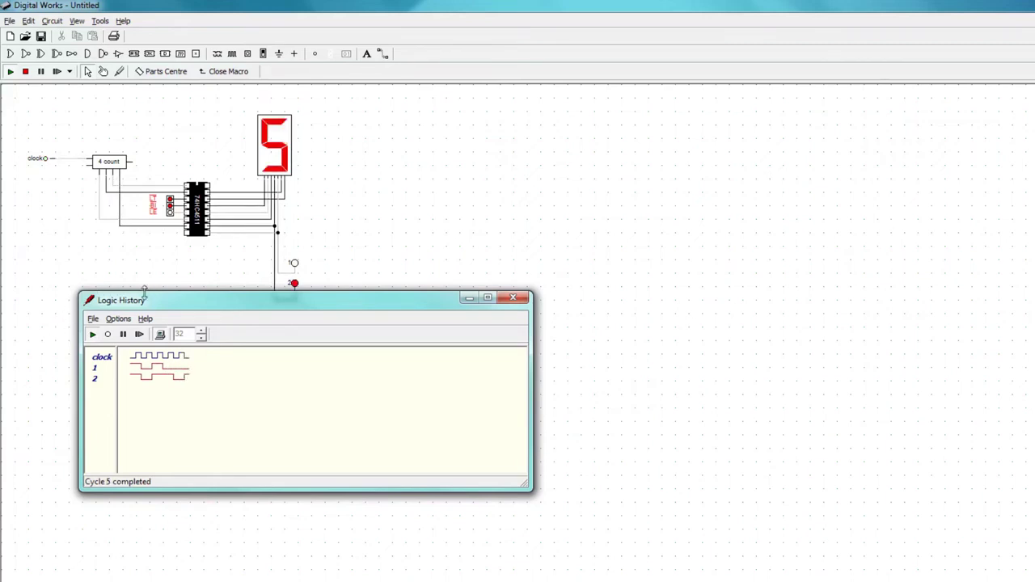
{"action": "left_click", "coordinate": [160, 335]}
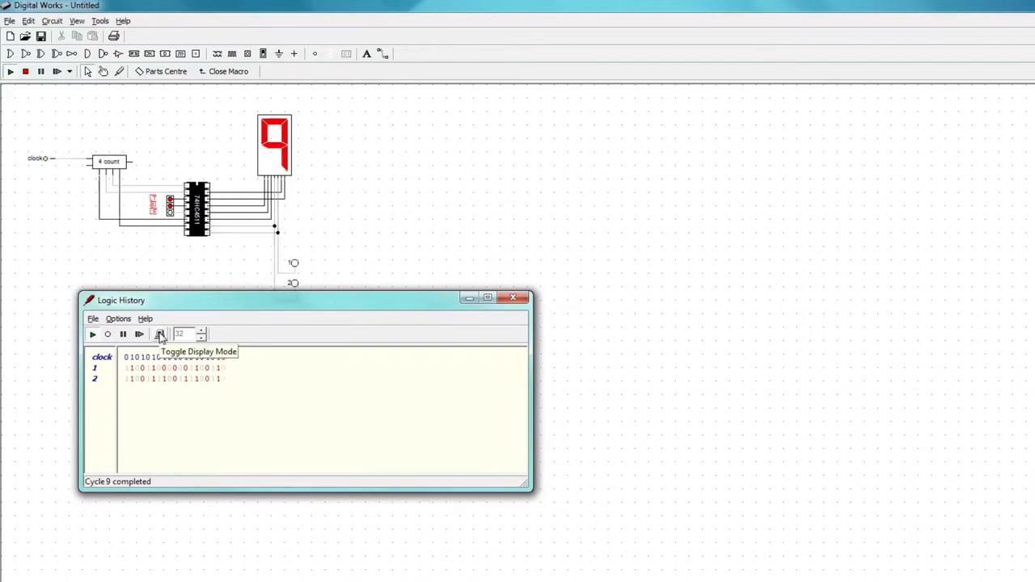
{"action": "left_click", "coordinate": [160, 335]}
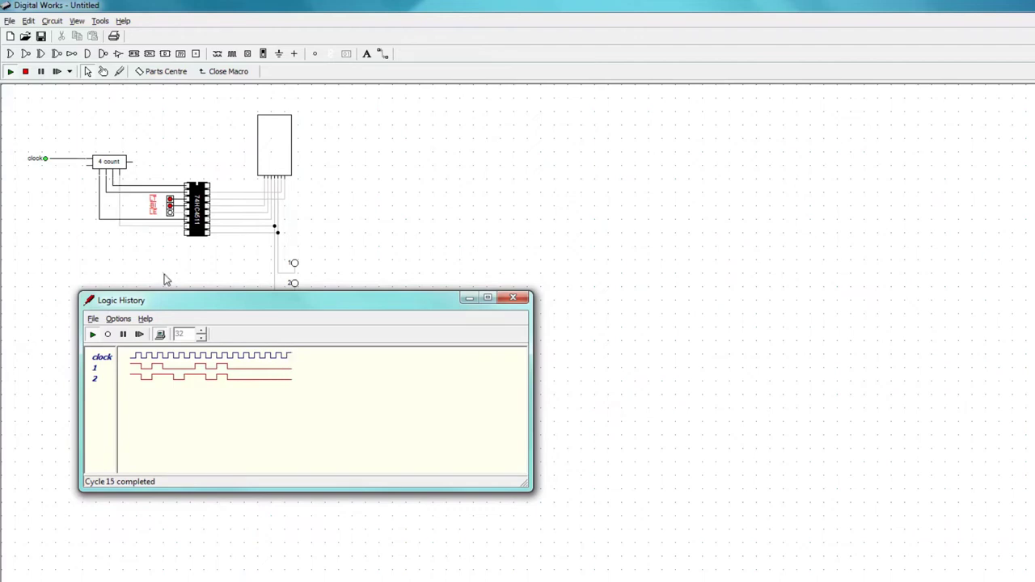
{"action": "left_click", "coordinate": [108, 335]}
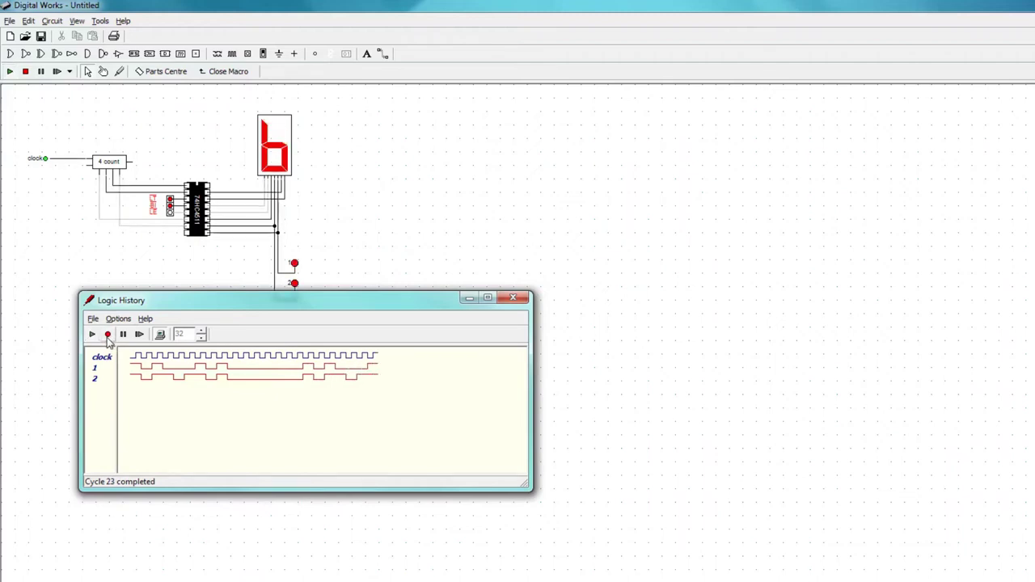
{"action": "left_click", "coordinate": [511, 299]}
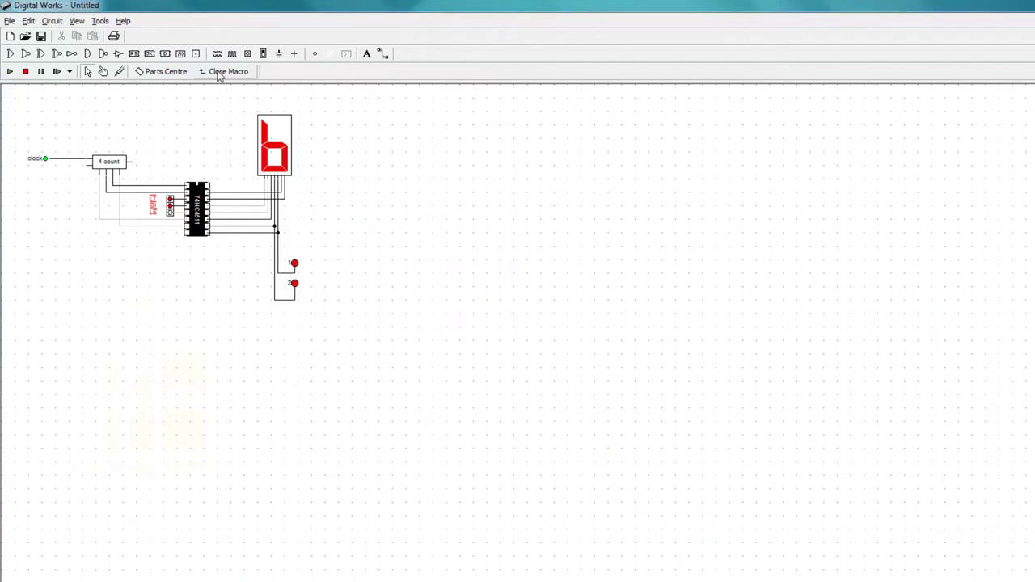
Step: Start a new circuit without saving and place a sequence generator
{"action": "left_click", "coordinate": [218, 73]}
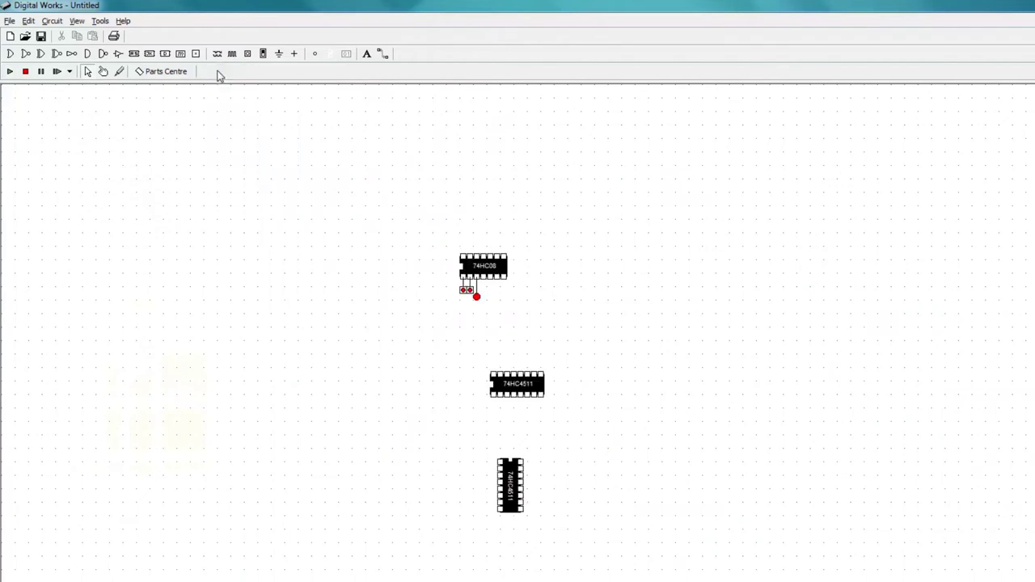
{"action": "left_click", "coordinate": [10, 36]}
{"action": "left_click", "coordinate": [647, 386]}
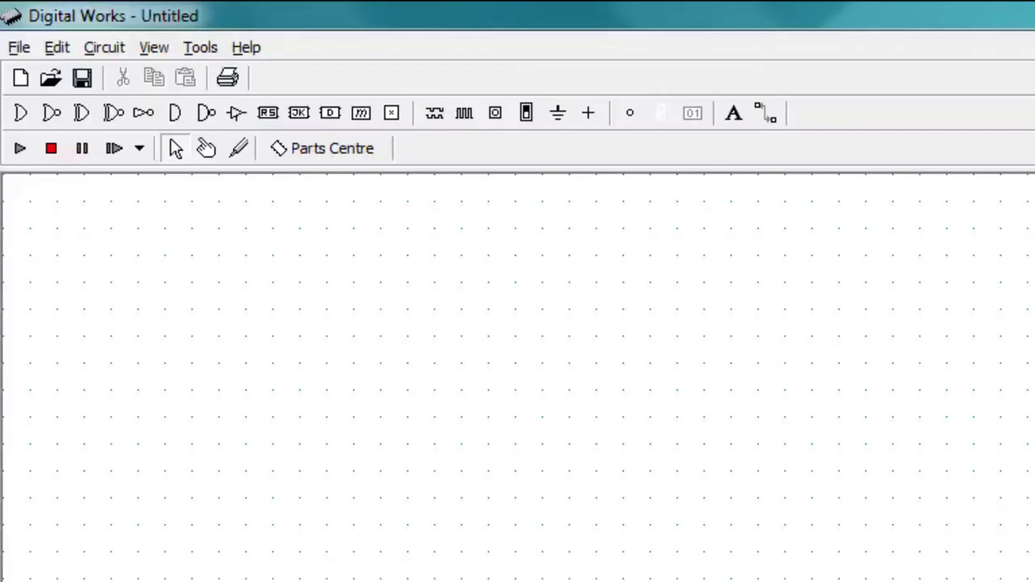
{"action": "left_click", "coordinate": [437, 116]}
{"action": "left_click", "coordinate": [218, 298]}
{"action": "left_click", "coordinate": [230, 366]}
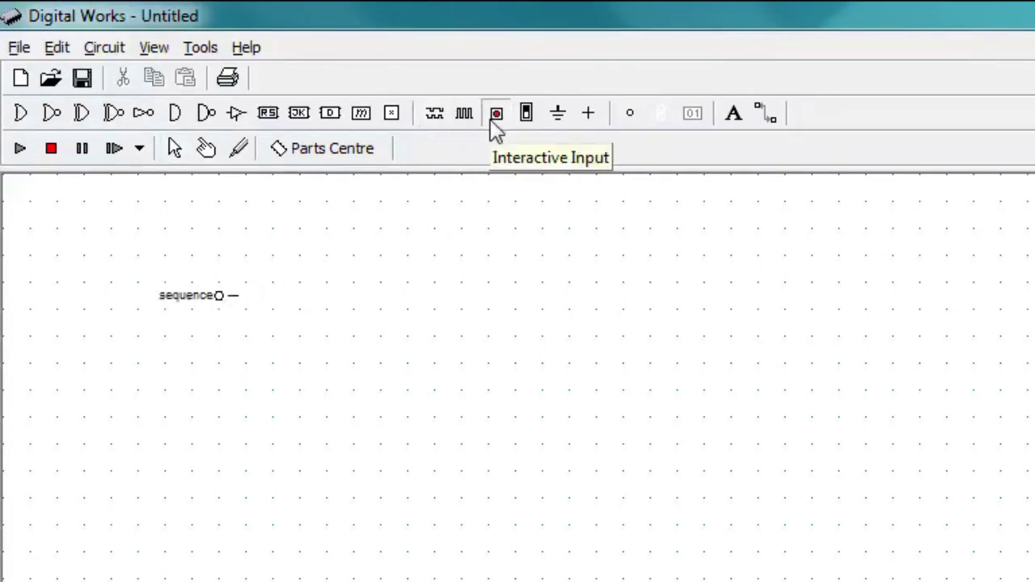
Step: Place three interactive input switches and an output LED to their right
{"action": "left_click", "coordinate": [495, 123]}
{"action": "left_click", "coordinate": [232, 375]}
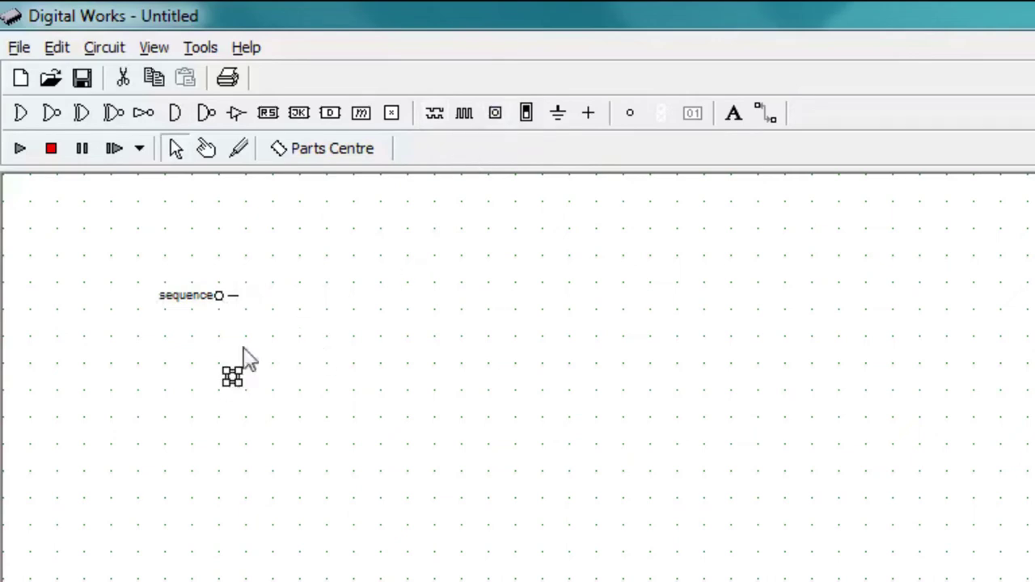
{"action": "left_click", "coordinate": [353, 348]}
{"action": "left_click", "coordinate": [353, 429]}
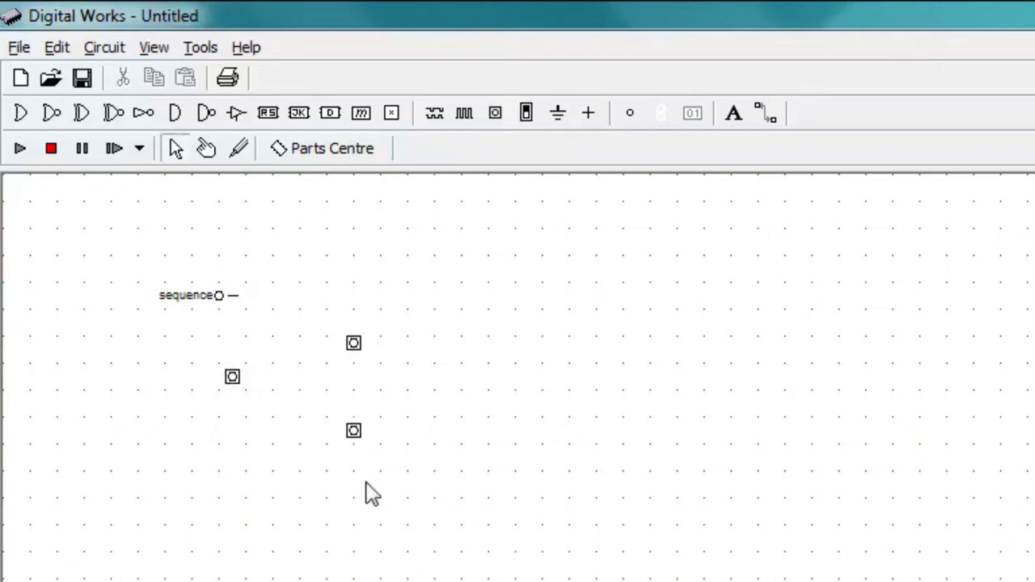
{"action": "left_click", "coordinate": [628, 114]}
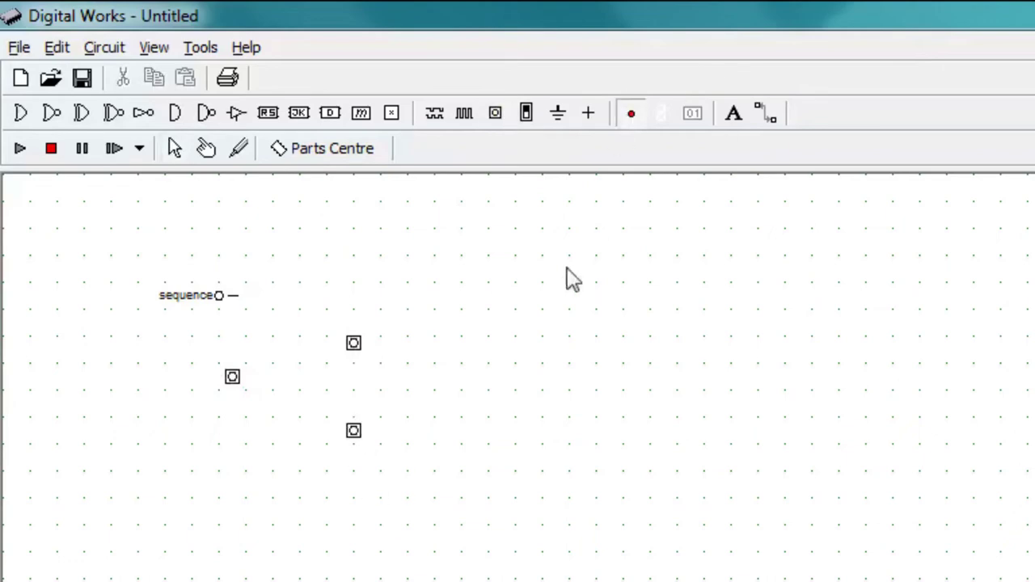
{"action": "left_click", "coordinate": [535, 291]}
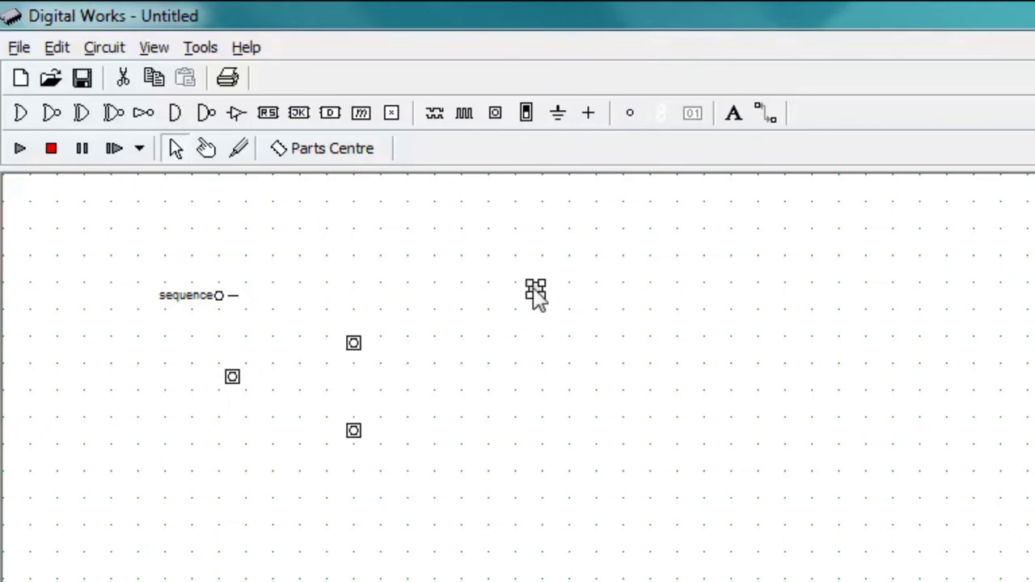
{"action": "left_click", "coordinate": [582, 343]}
Step: Place two buffer gates, one beside the top switch and one between the lower switches
{"action": "left_click", "coordinate": [236, 114]}
{"action": "left_click", "coordinate": [347, 304]}
{"action": "left_click_drag", "start_coordinate": [346, 307], "coordinate": [346, 298]}
{"action": "left_click", "coordinate": [237, 113]}
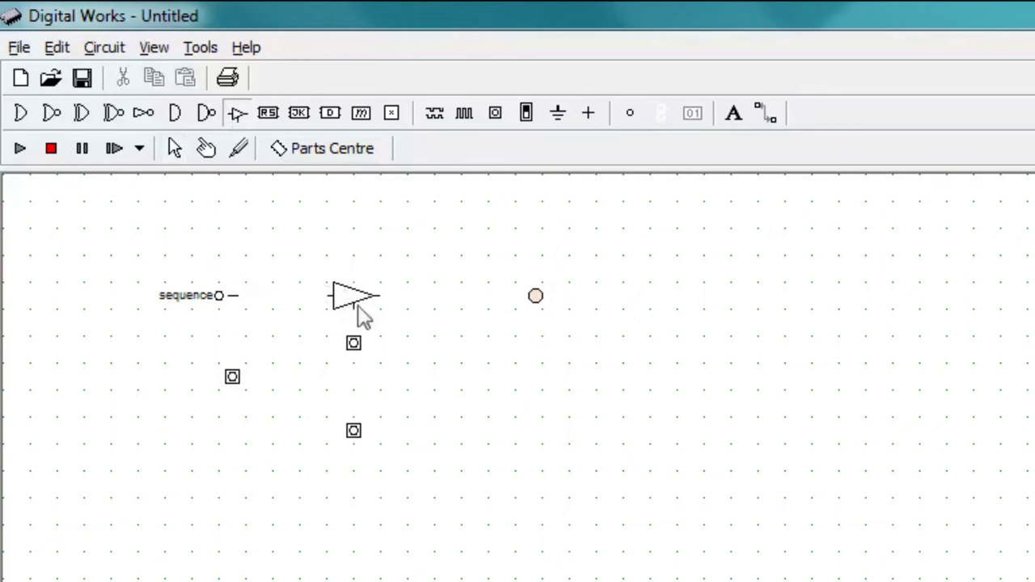
{"action": "left_click", "coordinate": [349, 387]}
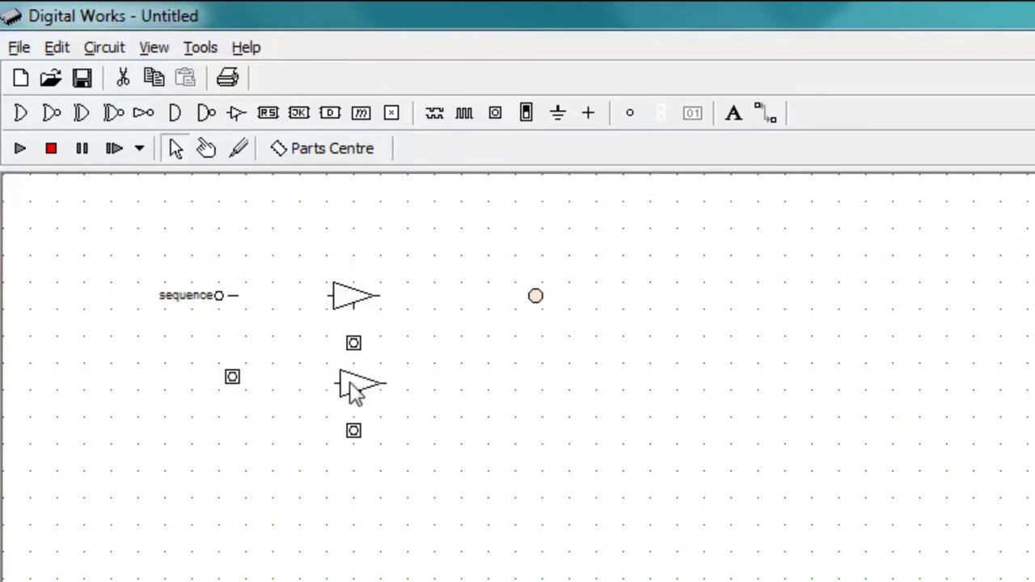
{"action": "left_click", "coordinate": [356, 393]}
{"action": "left_click_drag", "start_coordinate": [348, 382], "coordinate": [348, 376]}
{"action": "left_click", "coordinate": [352, 386]}
{"action": "left_click", "coordinate": [581, 457]}
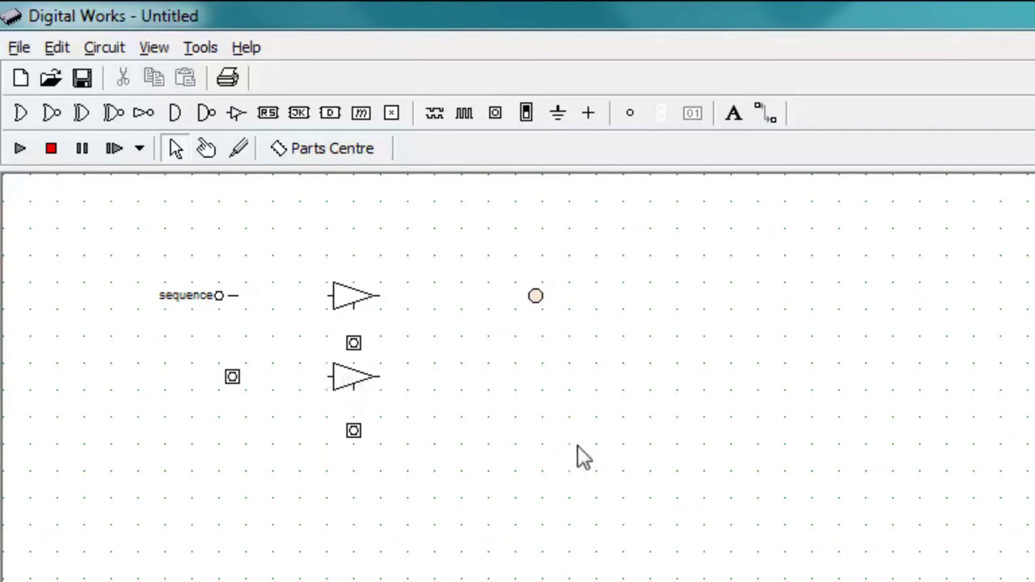
Step: Wire the sequence and switch inputs and enables to both buffers, joining their outputs to the LED
{"action": "left_click", "coordinate": [764, 113]}
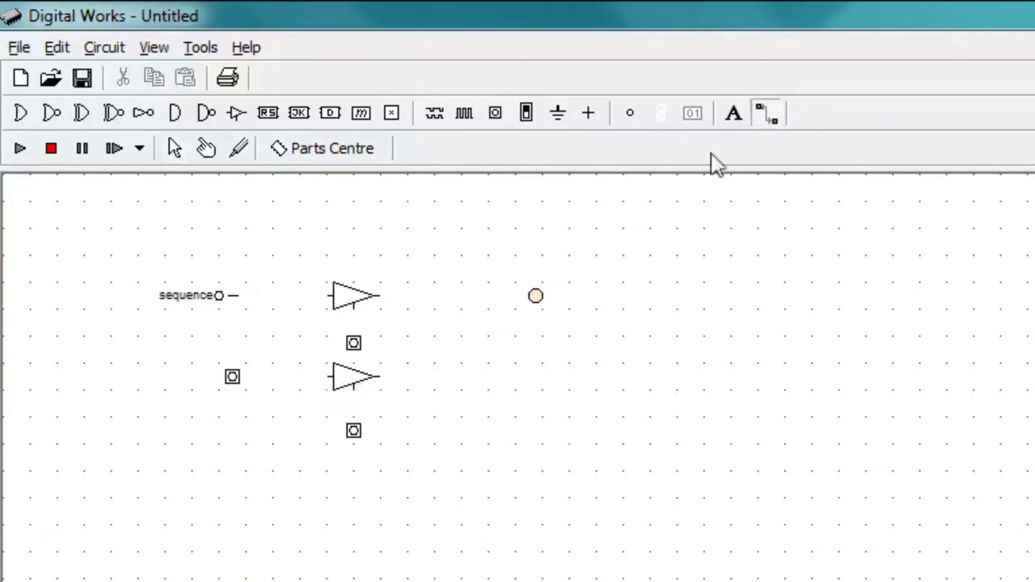
{"action": "left_click_drag", "start_coordinate": [232, 295], "coordinate": [328, 296]}
{"action": "left_click_drag", "start_coordinate": [233, 375], "coordinate": [330, 376]}
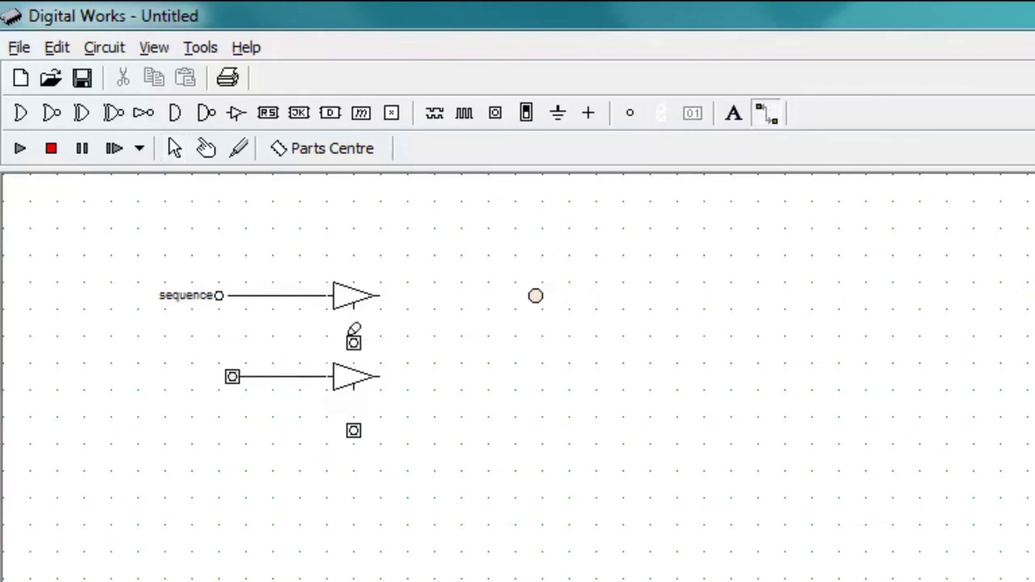
{"action": "left_click_drag", "start_coordinate": [353, 343], "coordinate": [355, 308]}
{"action": "left_click_drag", "start_coordinate": [354, 430], "coordinate": [357, 385]}
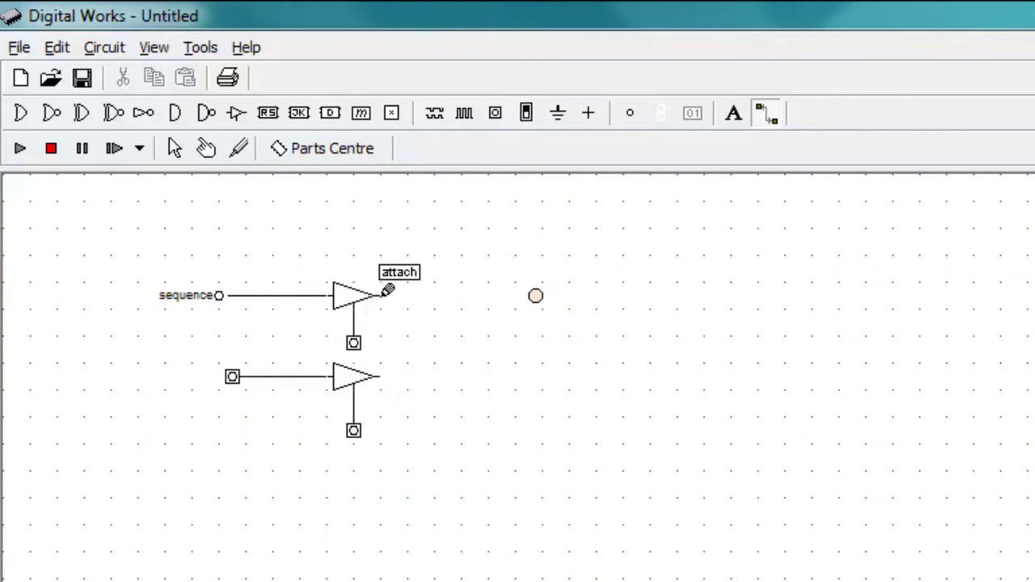
{"action": "left_click_drag", "start_coordinate": [376, 295], "coordinate": [536, 295]}
{"action": "left_click_drag", "start_coordinate": [377, 377], "coordinate": [442, 293]}
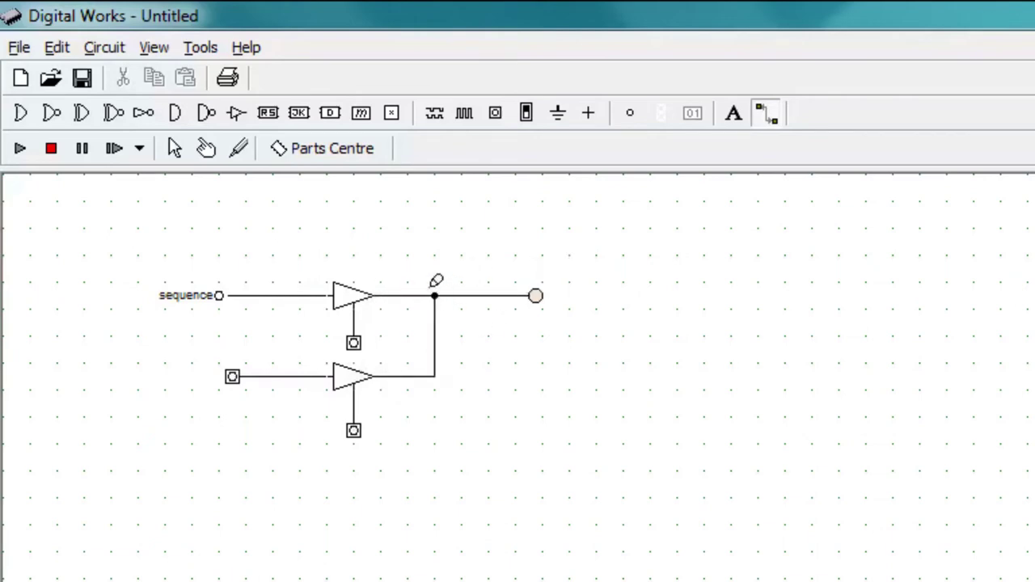
Step: Edit the sequence generator's sequence and confirm it
{"action": "left_click", "coordinate": [177, 149]}
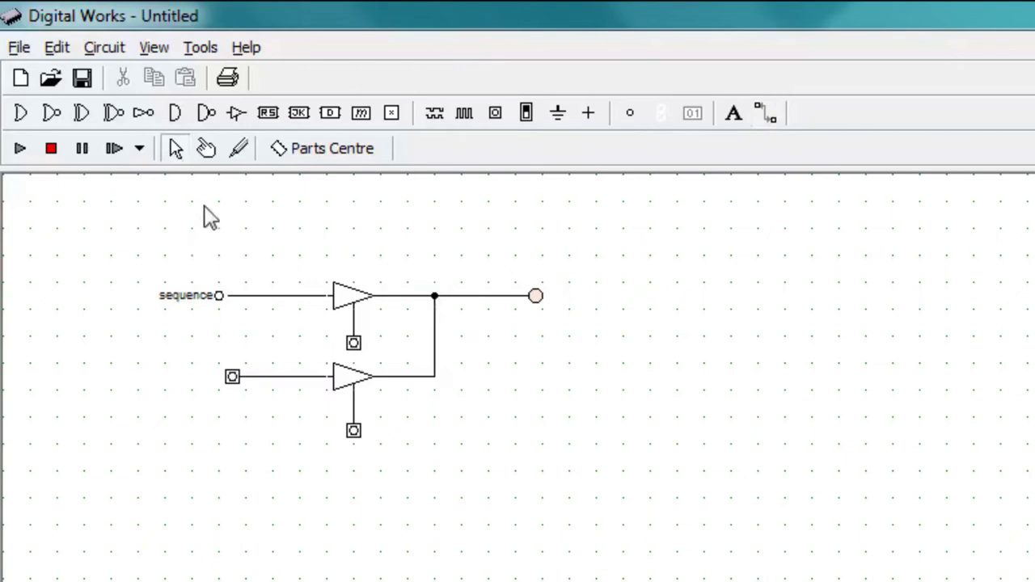
{"action": "right_click", "coordinate": [225, 298]}
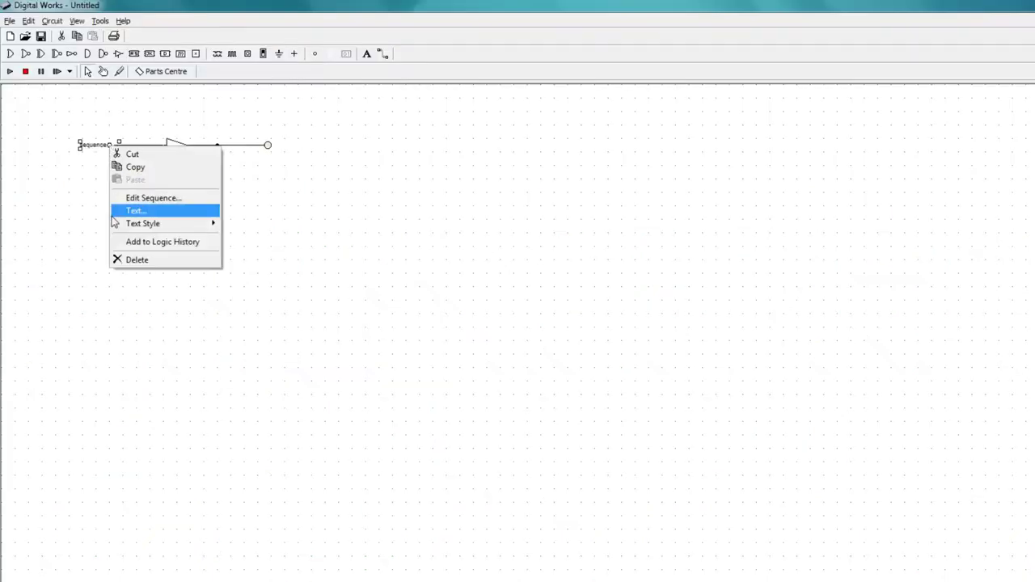
{"action": "left_click", "coordinate": [153, 198]}
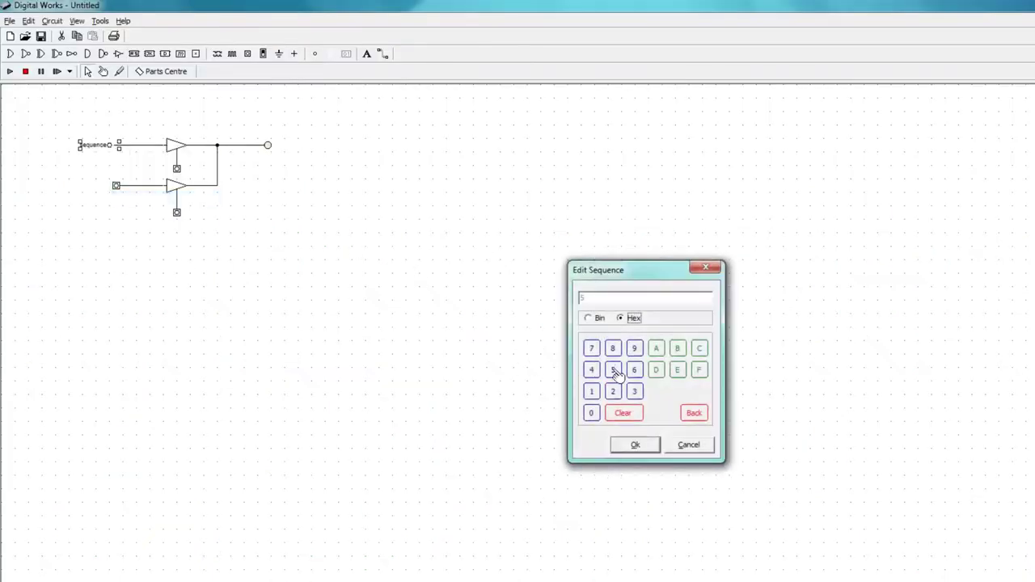
{"action": "left_click", "coordinate": [633, 447]}
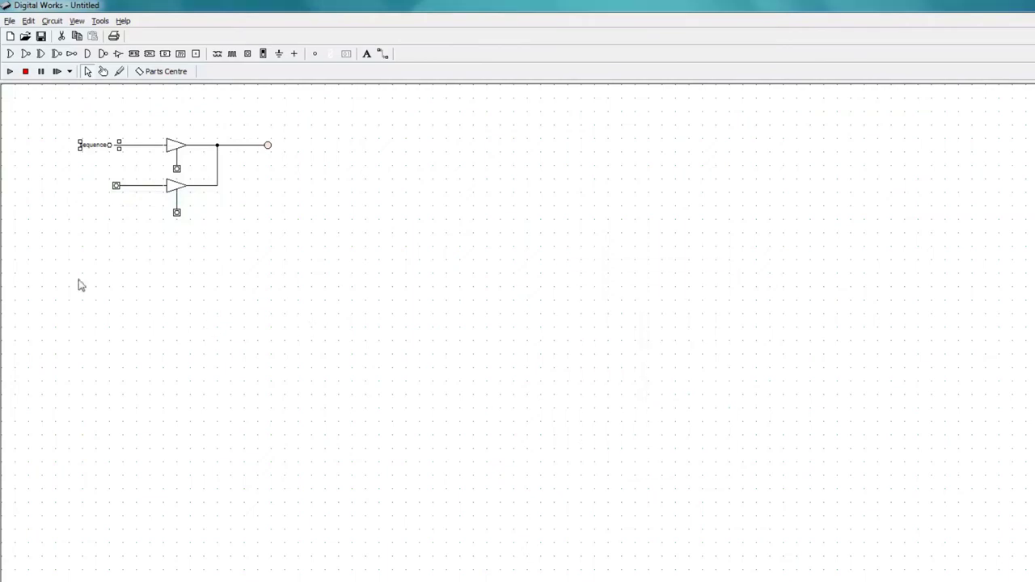
Step: Run the simulation and toggle the upper and lower buffer enable switches
{"action": "left_click", "coordinate": [9, 71]}
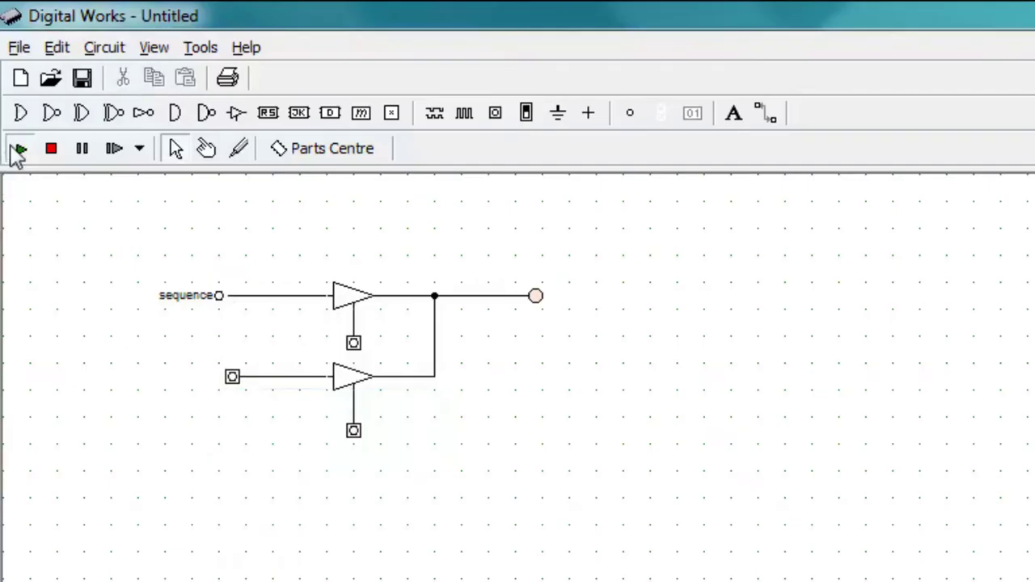
{"action": "left_click", "coordinate": [207, 150]}
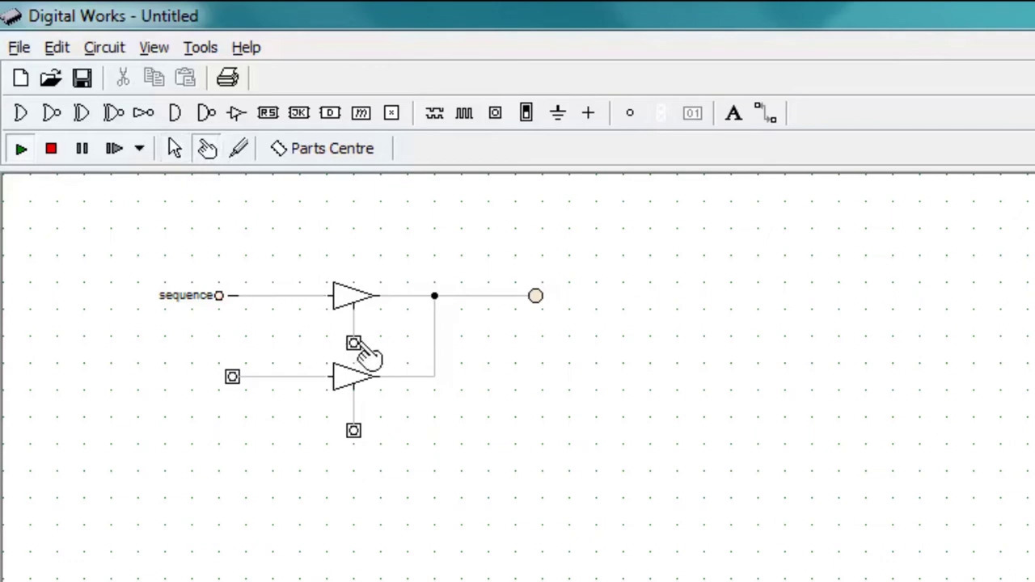
{"action": "left_click", "coordinate": [356, 345]}
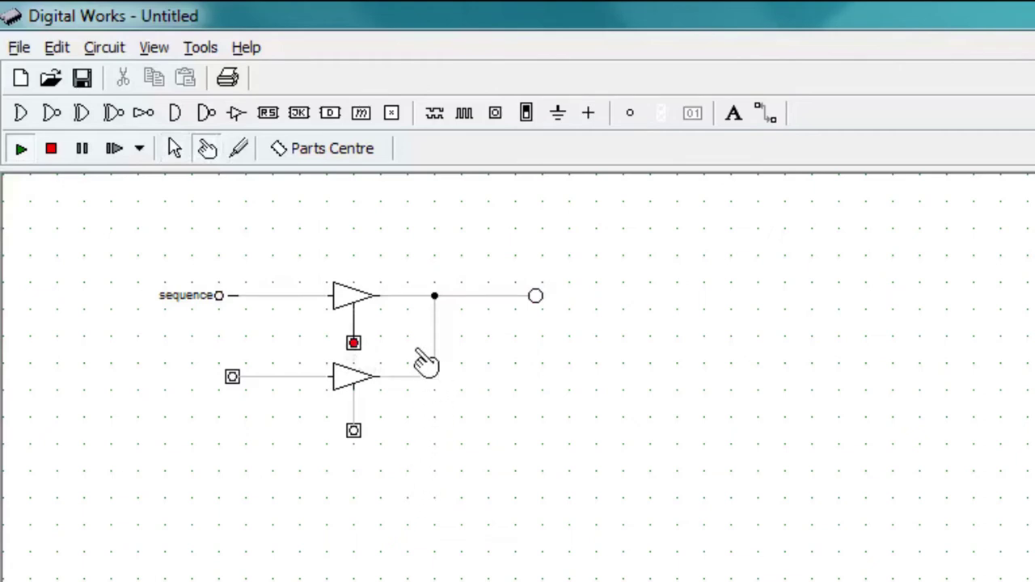
{"action": "left_click", "coordinate": [359, 344]}
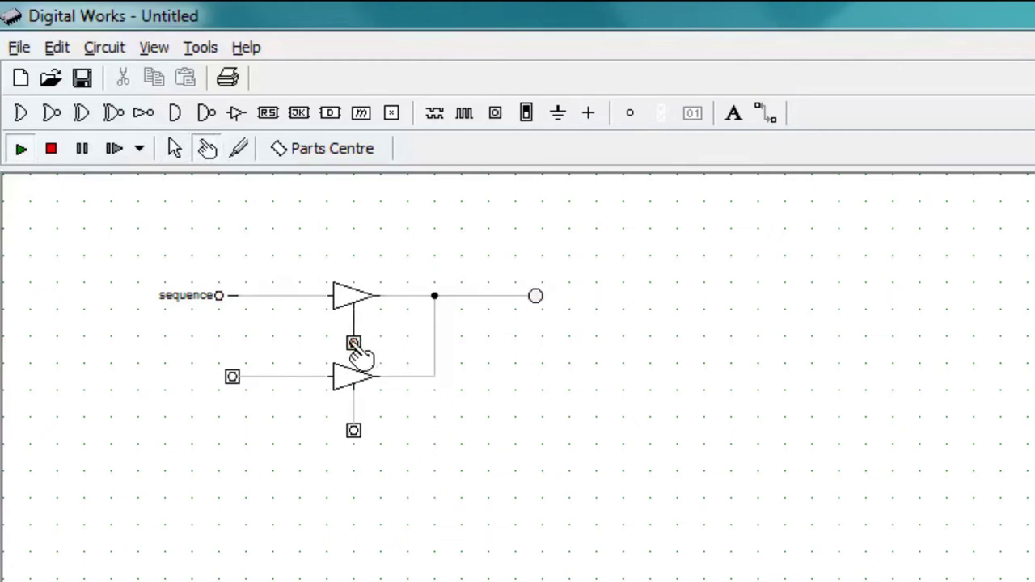
{"action": "left_click", "coordinate": [358, 431]}
Step: Toggle the lower data input several times, then enable both buffers to trigger bus contention
{"action": "left_click", "coordinate": [235, 379]}
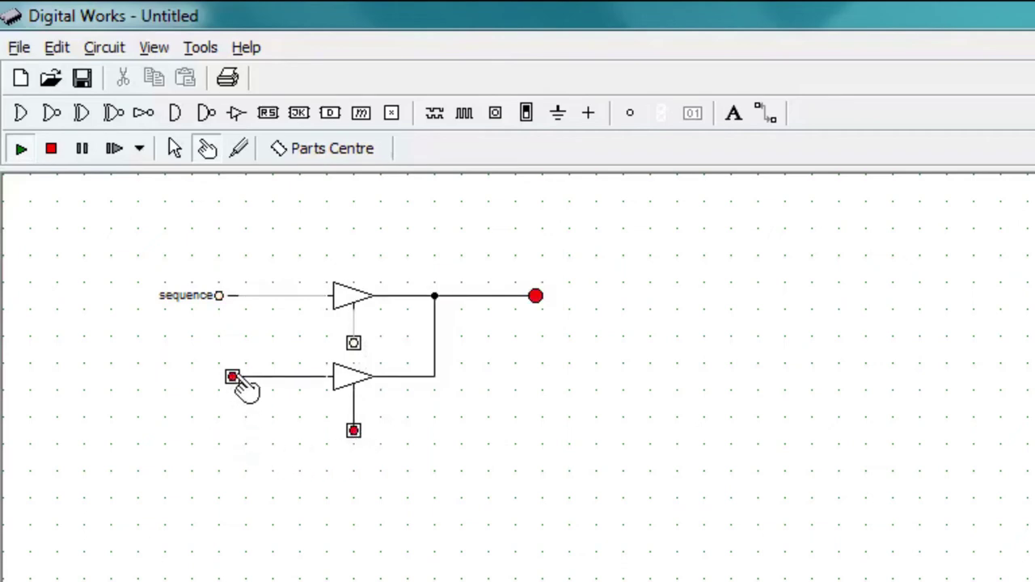
{"action": "left_click", "coordinate": [233, 377]}
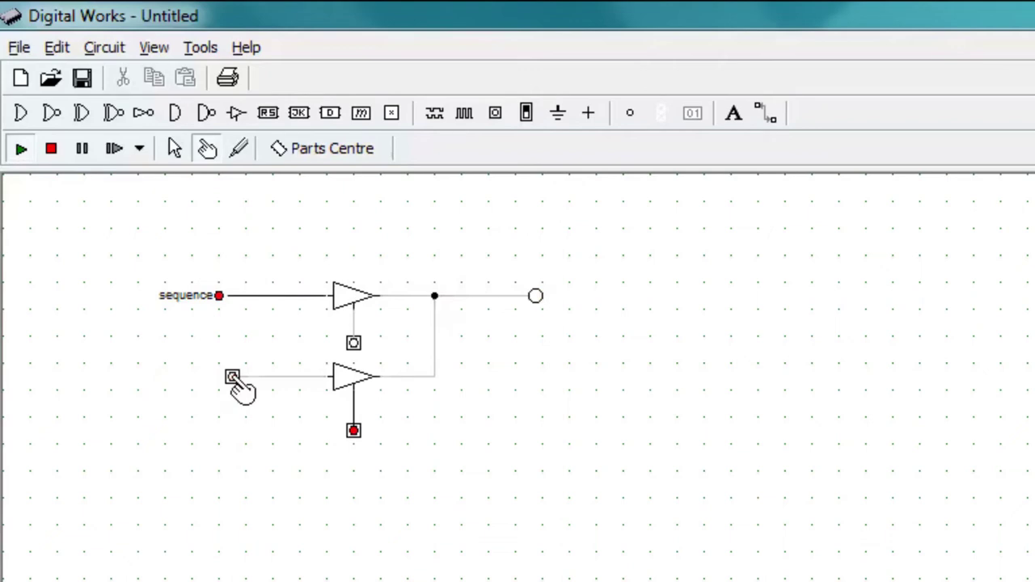
{"action": "left_click", "coordinate": [234, 377]}
{"action": "left_click", "coordinate": [232, 376]}
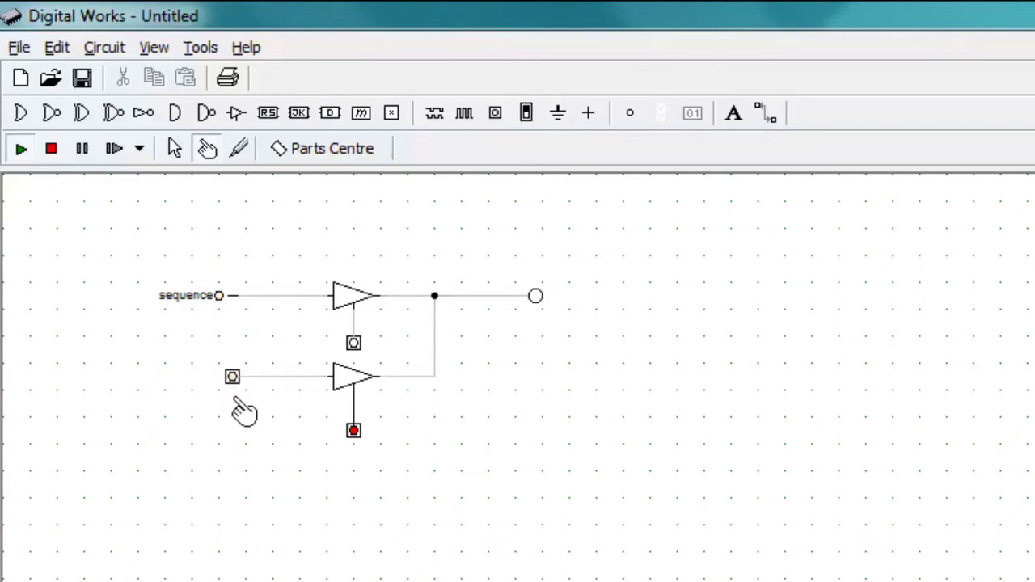
{"action": "left_click", "coordinate": [233, 377]}
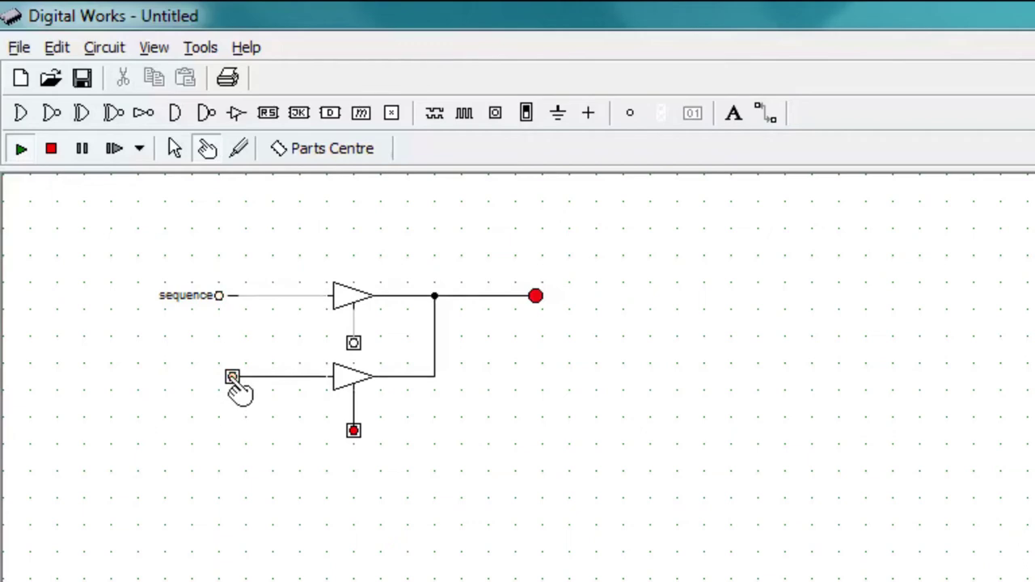
{"action": "left_click", "coordinate": [233, 379]}
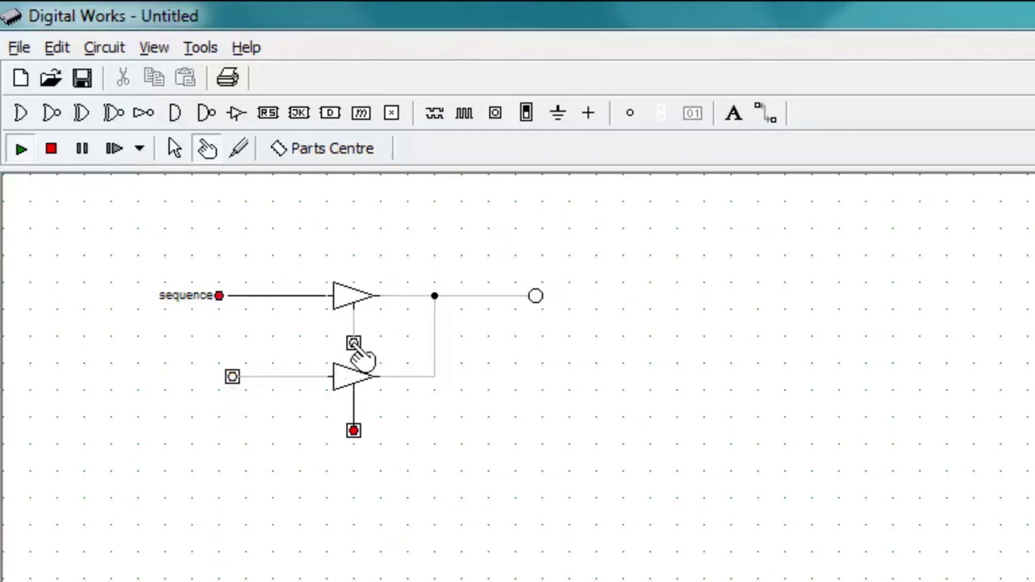
{"action": "left_click", "coordinate": [354, 343]}
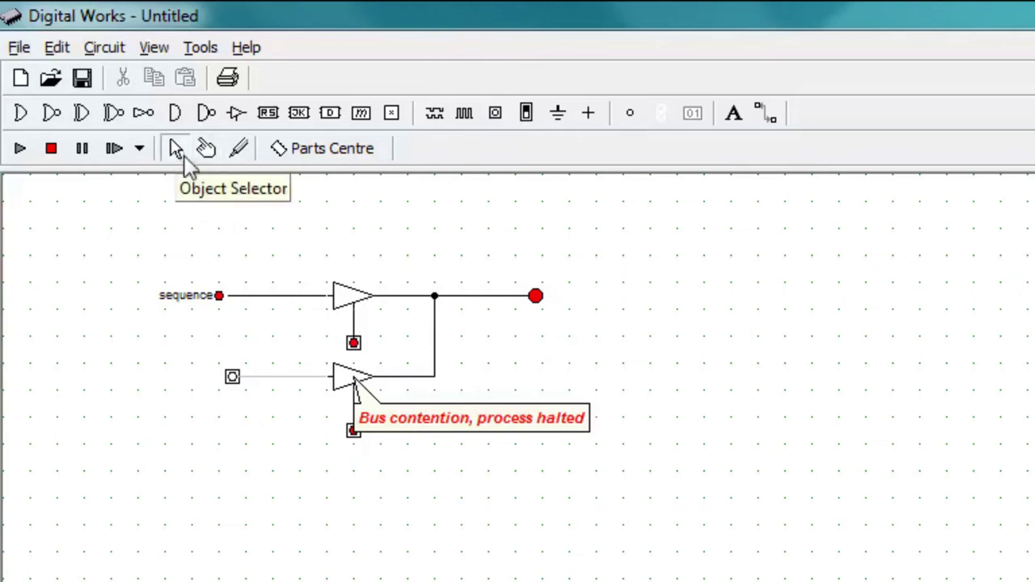
{"action": "left_click", "coordinate": [180, 153]}
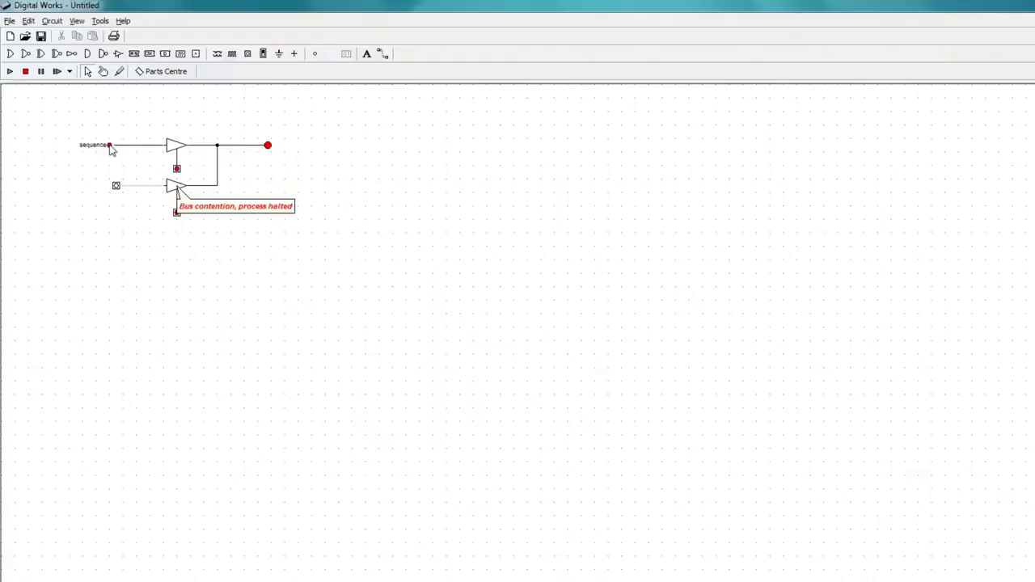
Step: Delete the sequence input, the left input switch and the upper enable switch
{"action": "right_click", "coordinate": [111, 148]}
{"action": "left_click", "coordinate": [133, 258]}
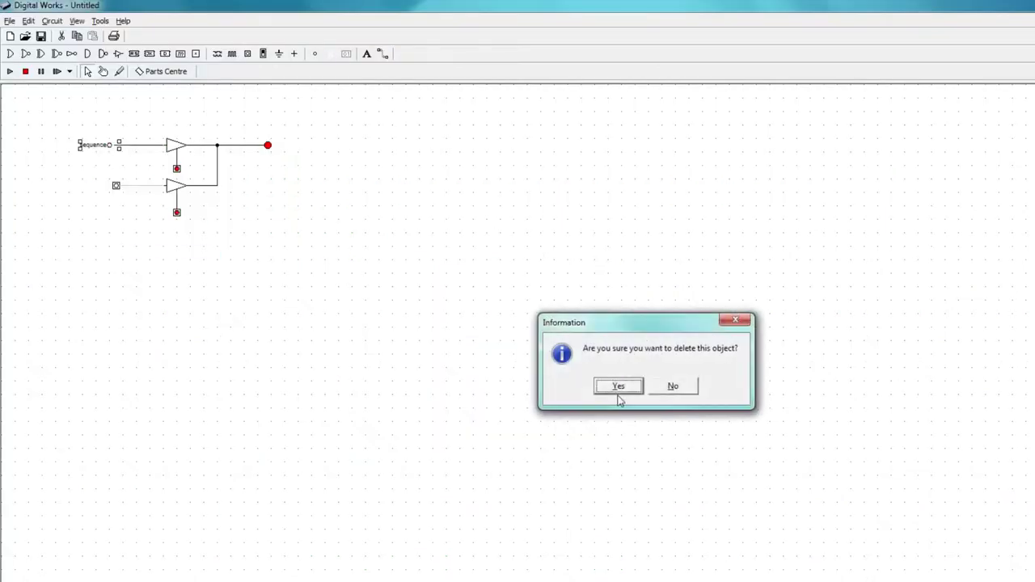
{"action": "left_click", "coordinate": [618, 387]}
{"action": "right_click", "coordinate": [115, 186]}
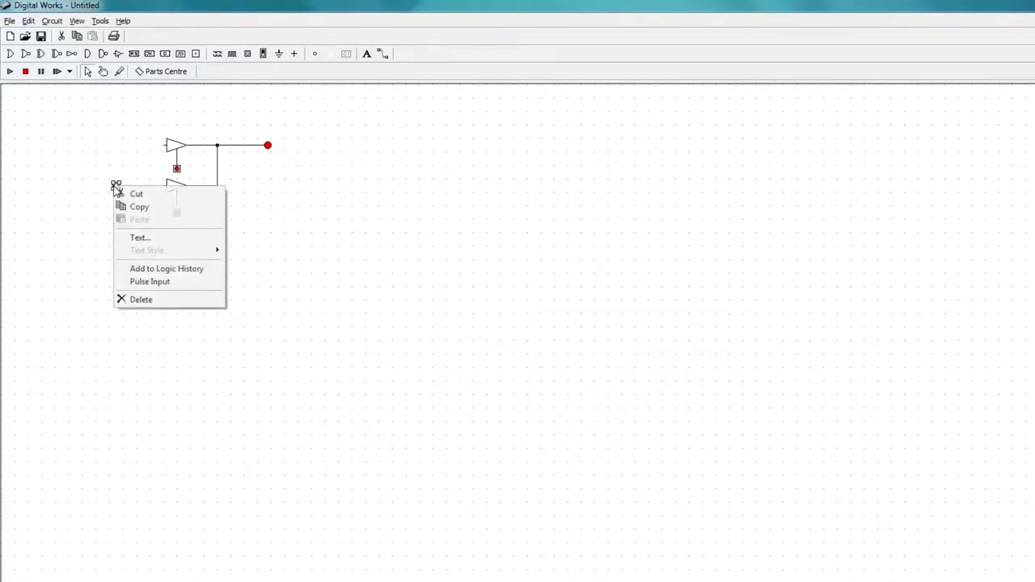
{"action": "left_click", "coordinate": [139, 299]}
{"action": "left_click", "coordinate": [620, 388]}
{"action": "right_click", "coordinate": [177, 168]}
{"action": "left_click", "coordinate": [222, 285]}
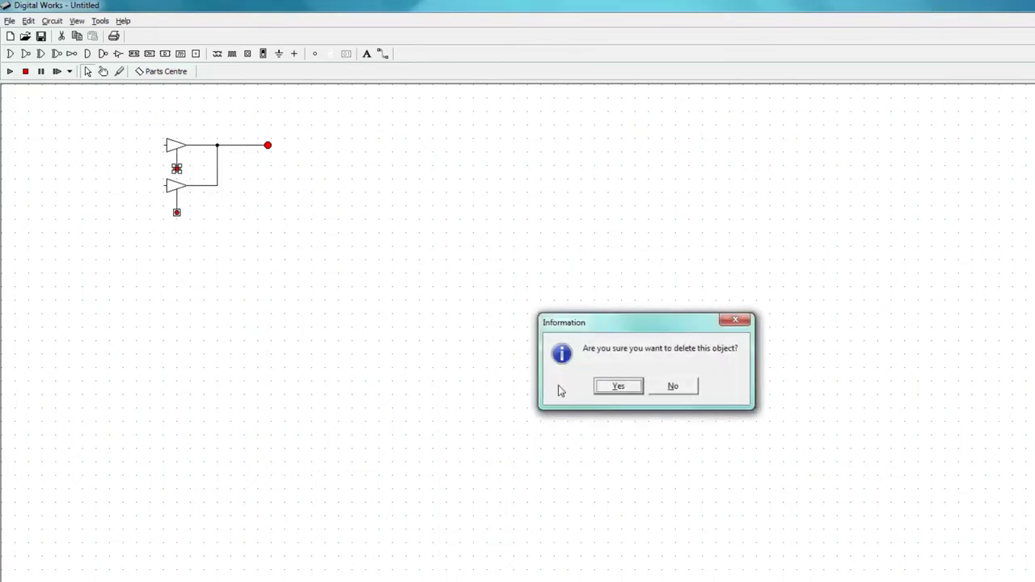
{"action": "left_click", "coordinate": [616, 387]}
Step: Delete the lower enable switch and the output lamp
{"action": "right_click", "coordinate": [177, 215]}
{"action": "left_click", "coordinate": [212, 324]}
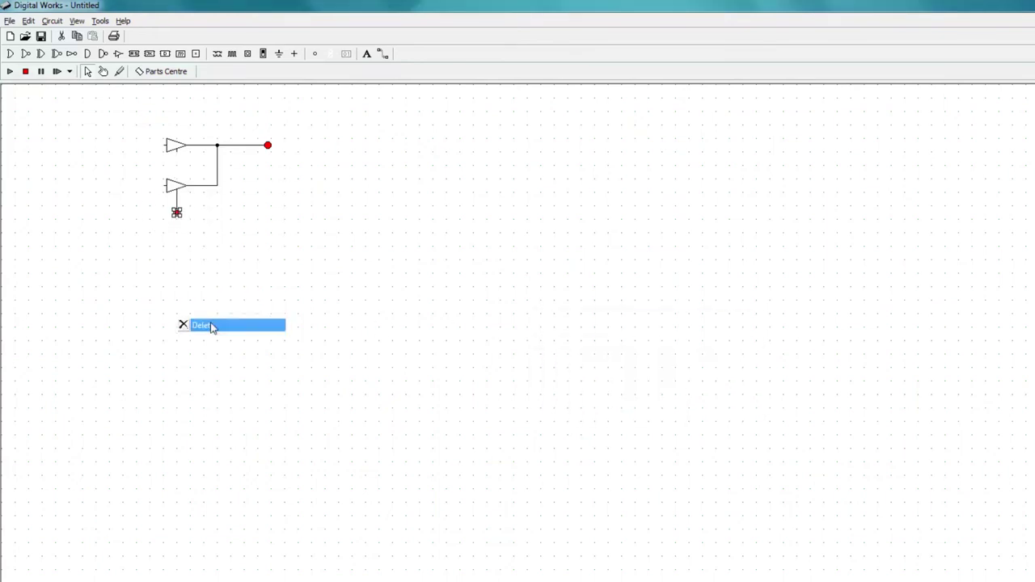
{"action": "left_click", "coordinate": [618, 387]}
{"action": "right_click", "coordinate": [268, 146]}
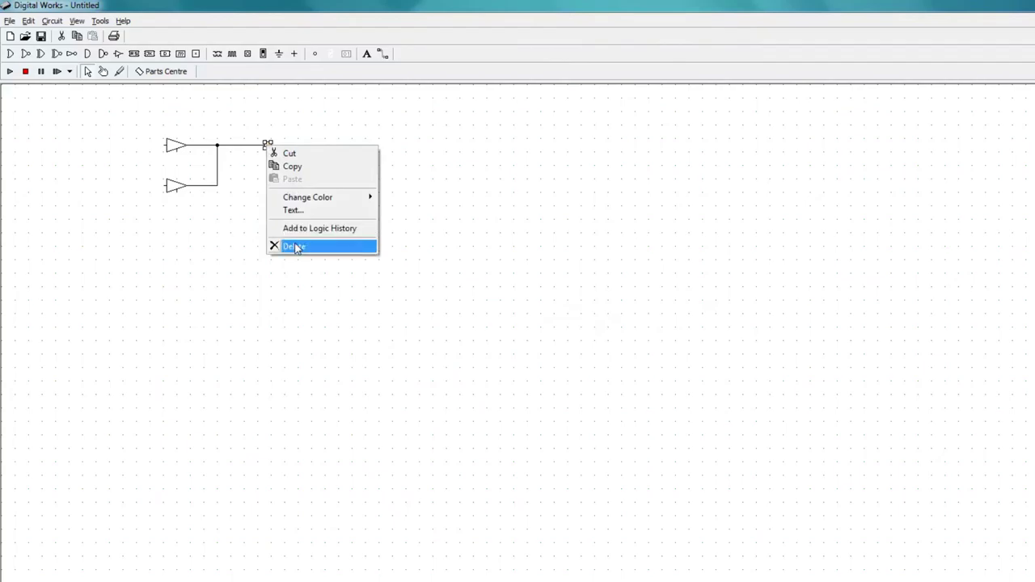
{"action": "left_click", "coordinate": [295, 248]}
{"action": "left_click", "coordinate": [618, 386]}
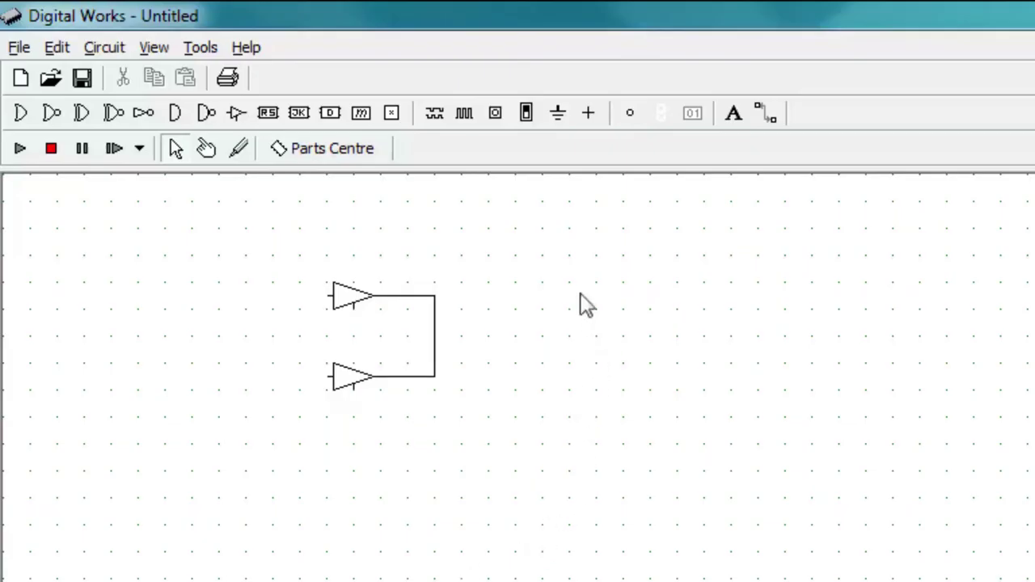
{"action": "left_click", "coordinate": [393, 113]}
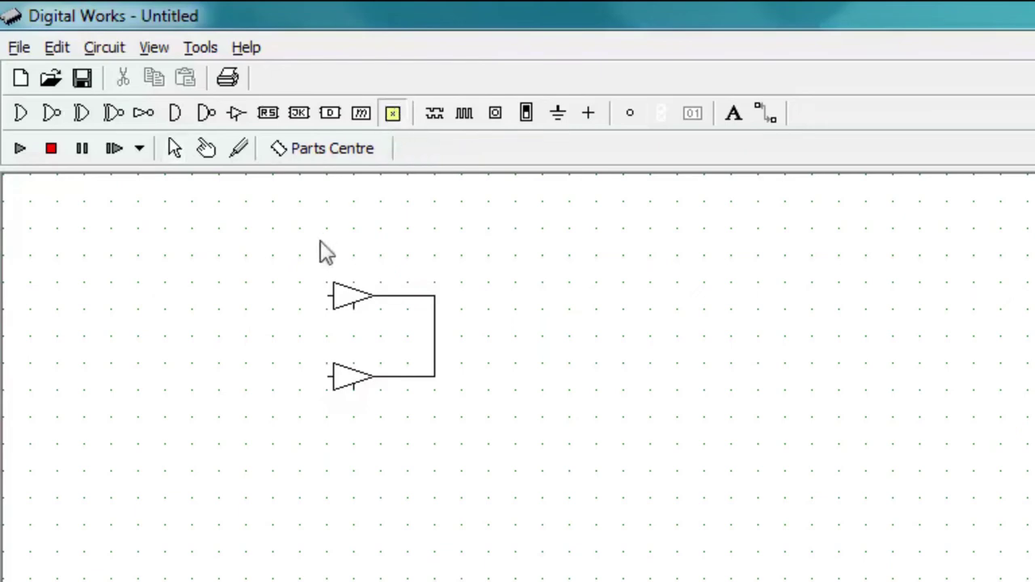
Step: Place tags before the upper and lower buffer inputs and one between the buffers
{"action": "left_click", "coordinate": [272, 293]}
{"action": "left_click", "coordinate": [393, 112]}
{"action": "left_click", "coordinate": [273, 387]}
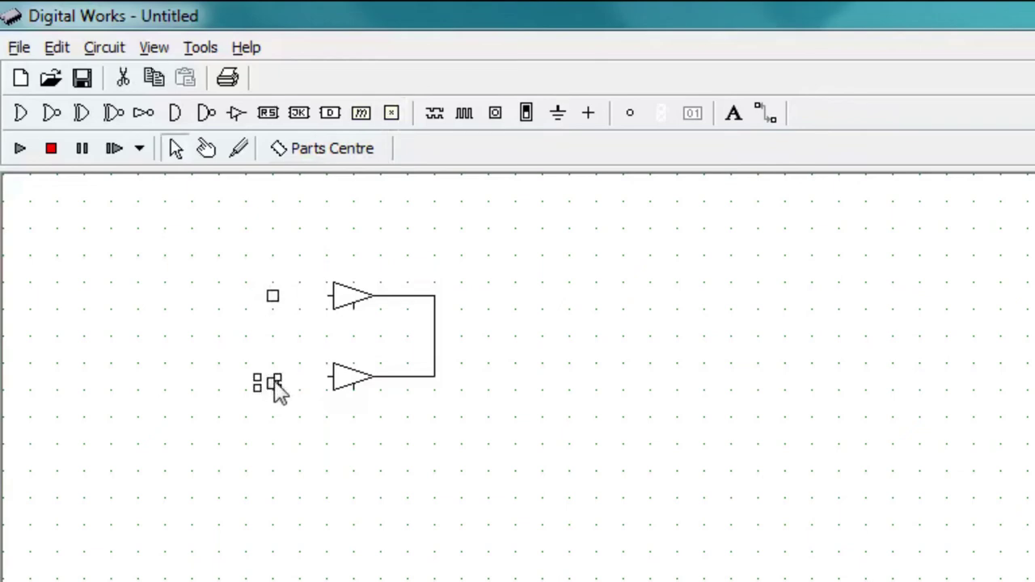
{"action": "left_click", "coordinate": [393, 113]}
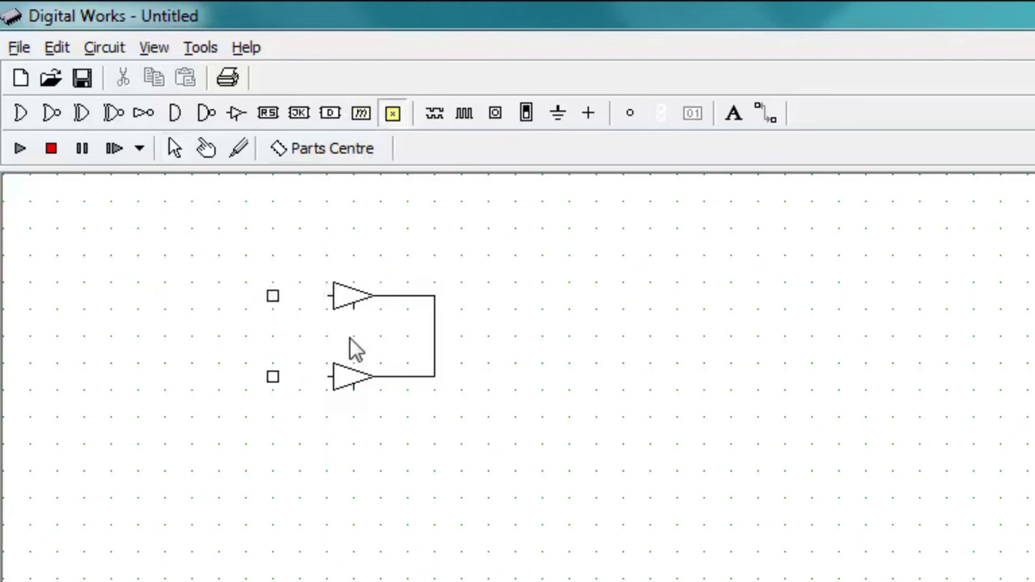
{"action": "left_click", "coordinate": [350, 339]}
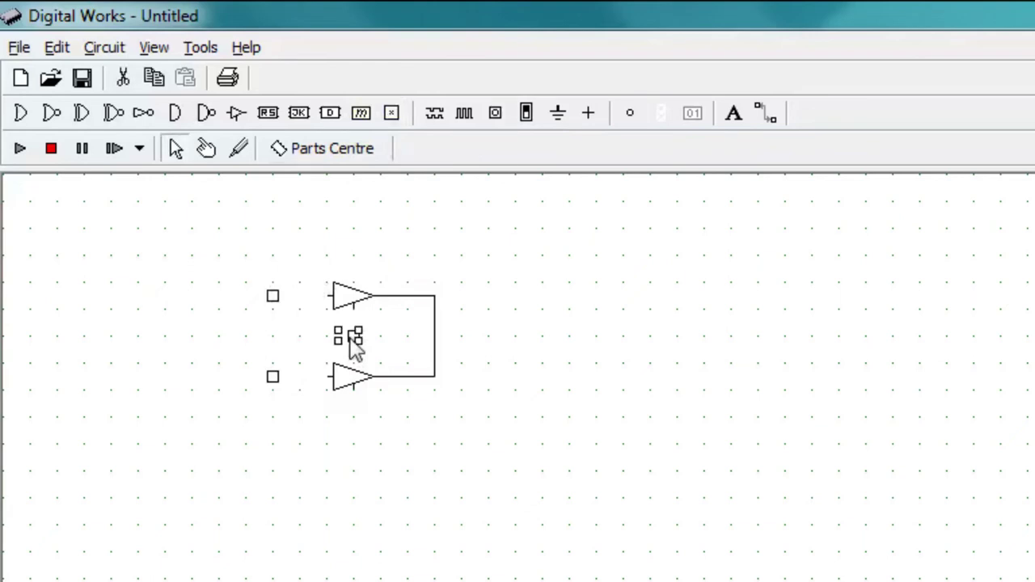
Step: Place a tag below the lower buffer and an output tag on the right
{"action": "left_click", "coordinate": [392, 113]}
{"action": "left_click", "coordinate": [351, 437]}
{"action": "left_click", "coordinate": [356, 437]}
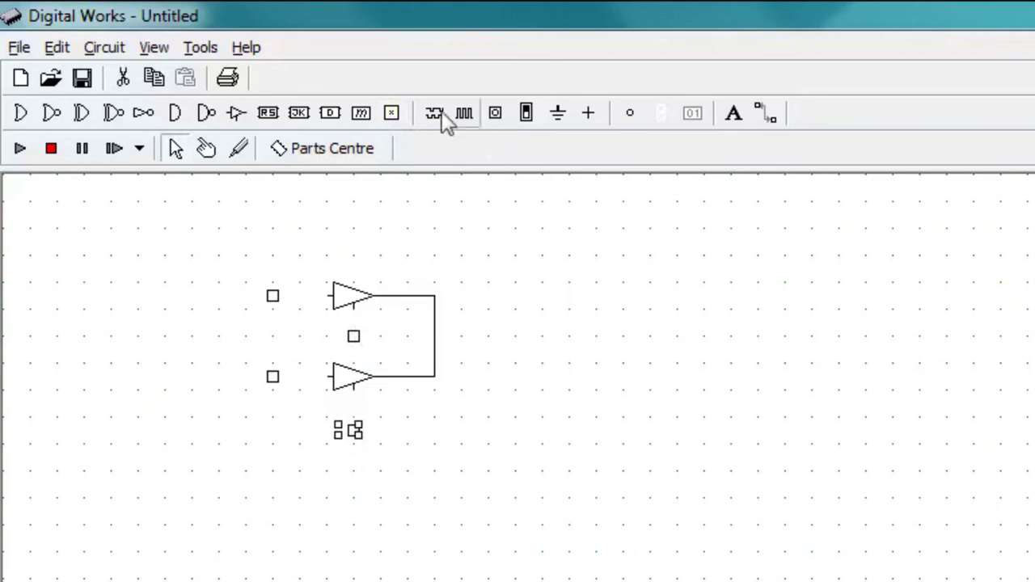
{"action": "left_click", "coordinate": [393, 113]}
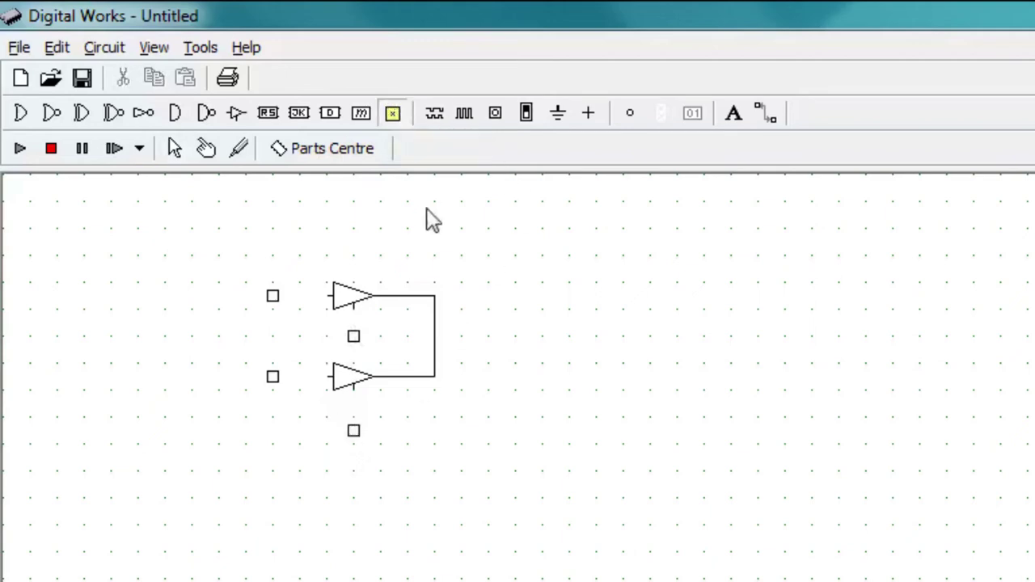
{"action": "left_click", "coordinate": [490, 301]}
{"action": "left_click", "coordinate": [477, 254]}
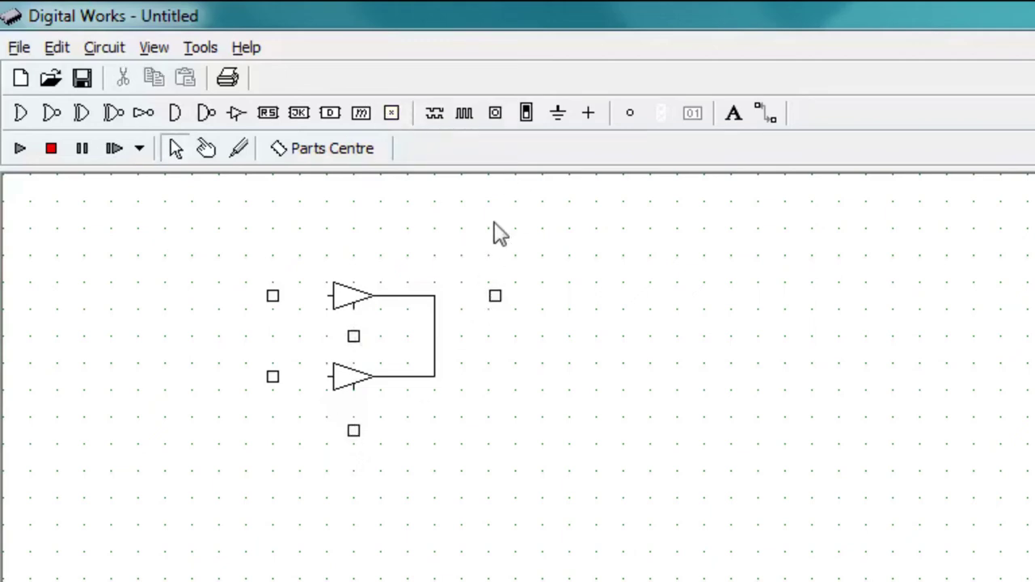
Step: Wire the two input tags, two enable tags and output tag to the buffers' pins and joined output
{"action": "left_click", "coordinate": [764, 114]}
{"action": "left_click_drag", "start_coordinate": [276, 290], "coordinate": [333, 284]}
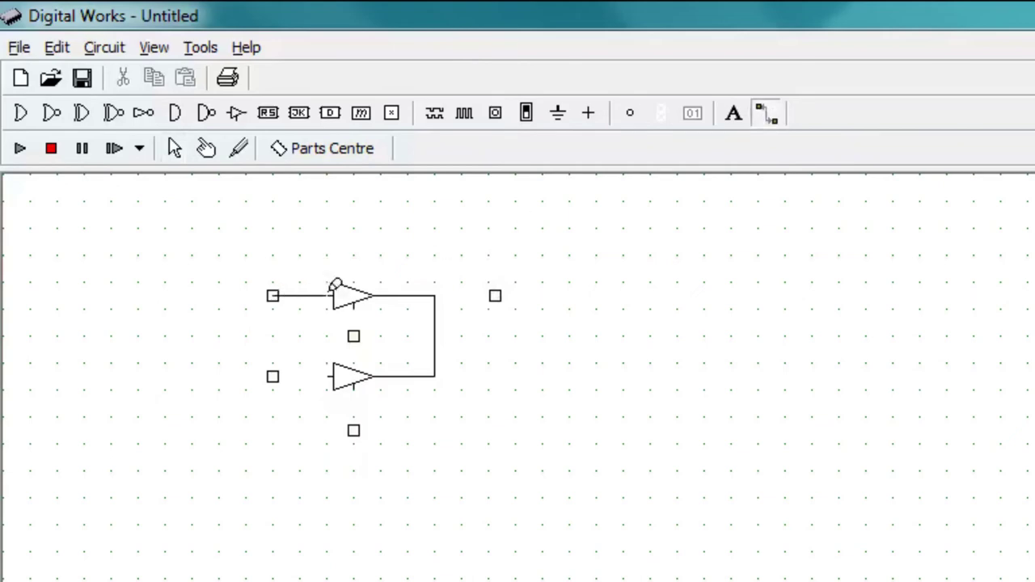
{"action": "left_click_drag", "start_coordinate": [275, 376], "coordinate": [333, 375]}
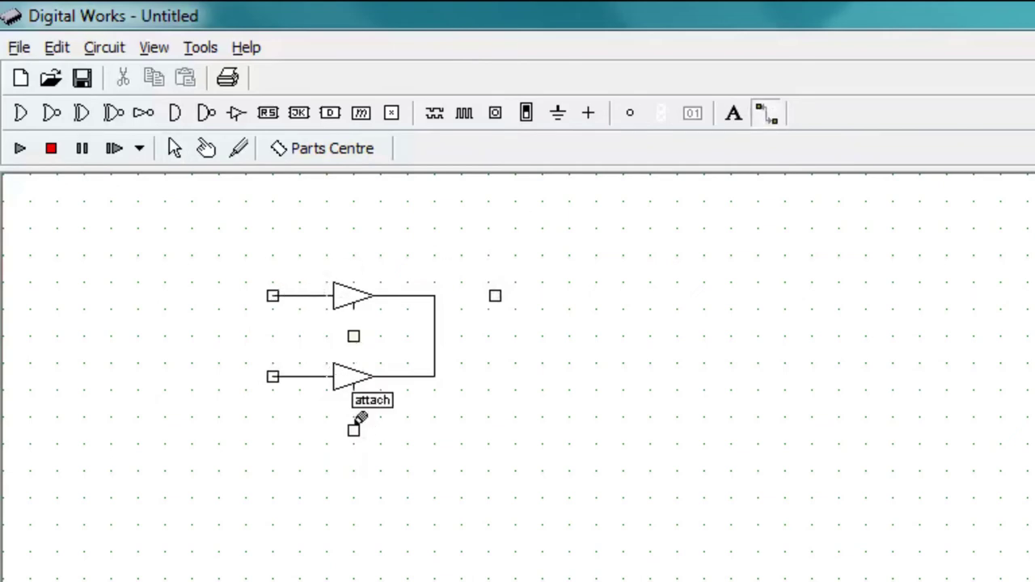
{"action": "left_click_drag", "start_coordinate": [354, 431], "coordinate": [354, 389]}
{"action": "left_click_drag", "start_coordinate": [354, 336], "coordinate": [362, 299]}
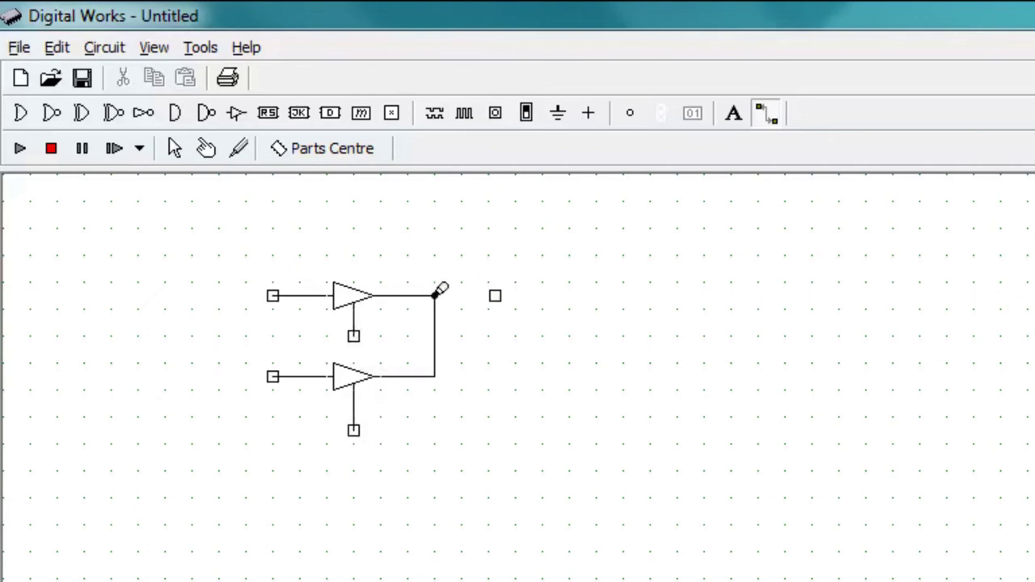
{"action": "left_click_drag", "start_coordinate": [437, 295], "coordinate": [495, 296]}
{"action": "left_click", "coordinate": [176, 150]}
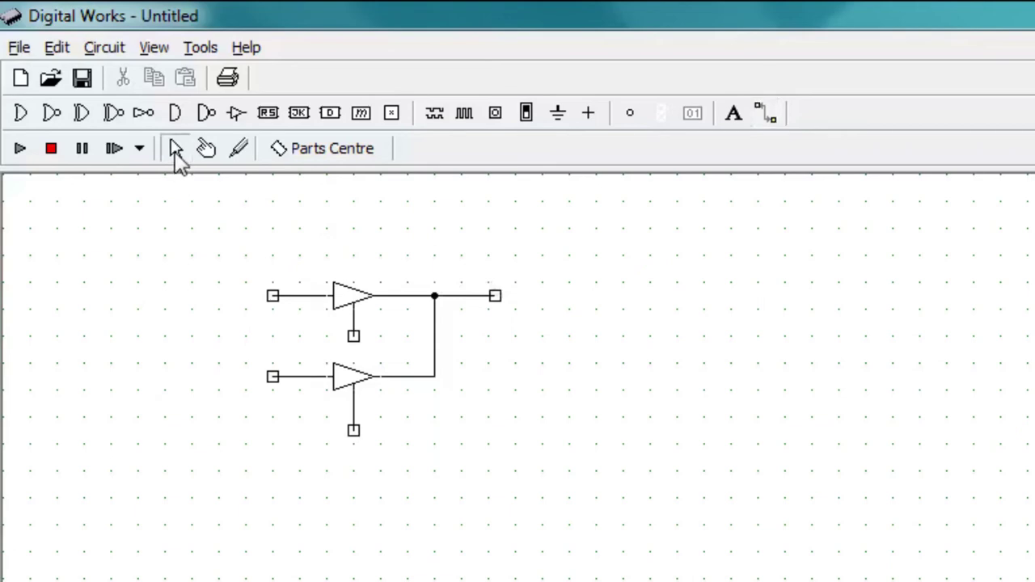
{"action": "left_click", "coordinate": [274, 299]}
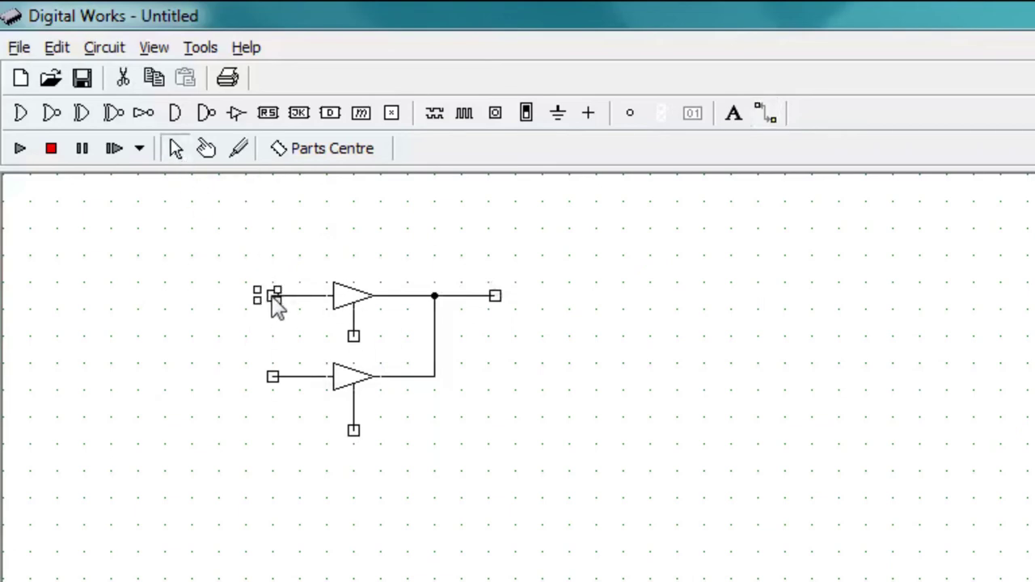
{"action": "right_click", "coordinate": [274, 301]}
Step: Load the 8 Pin DIL template from the Templates folder in the Template Editor
{"action": "left_click", "coordinate": [327, 311]}
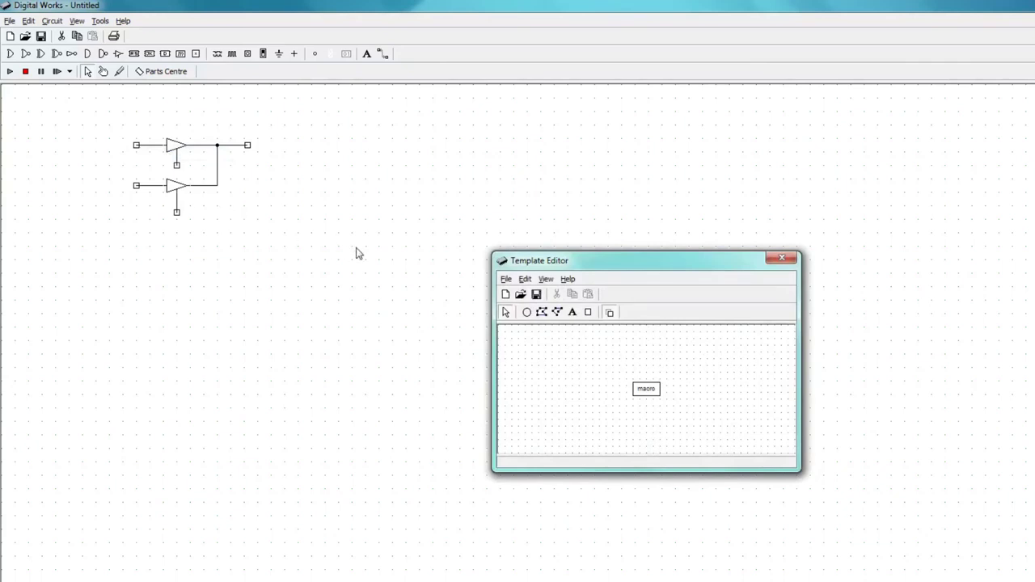
{"action": "left_click", "coordinate": [502, 279]}
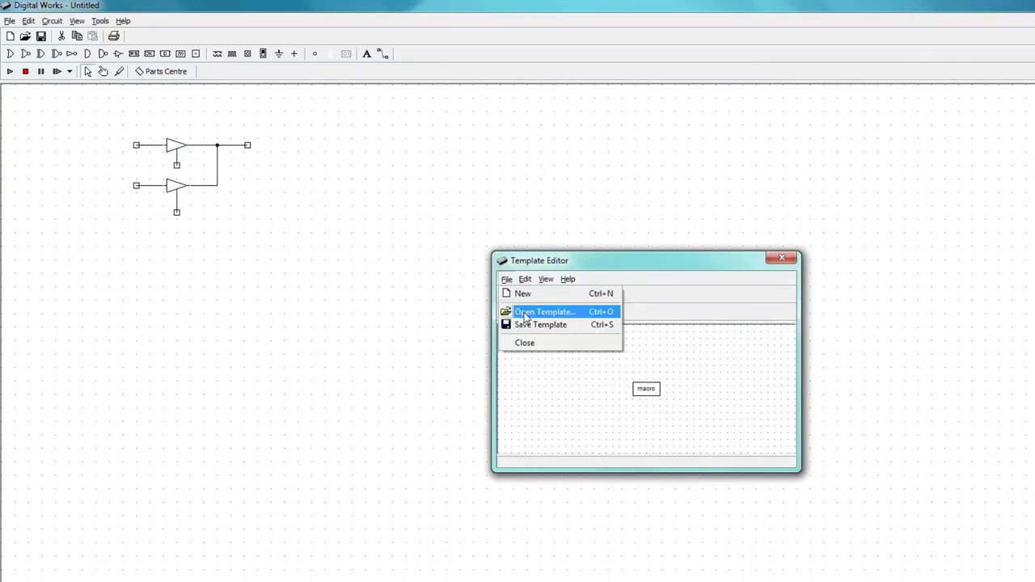
{"action": "left_click", "coordinate": [526, 318]}
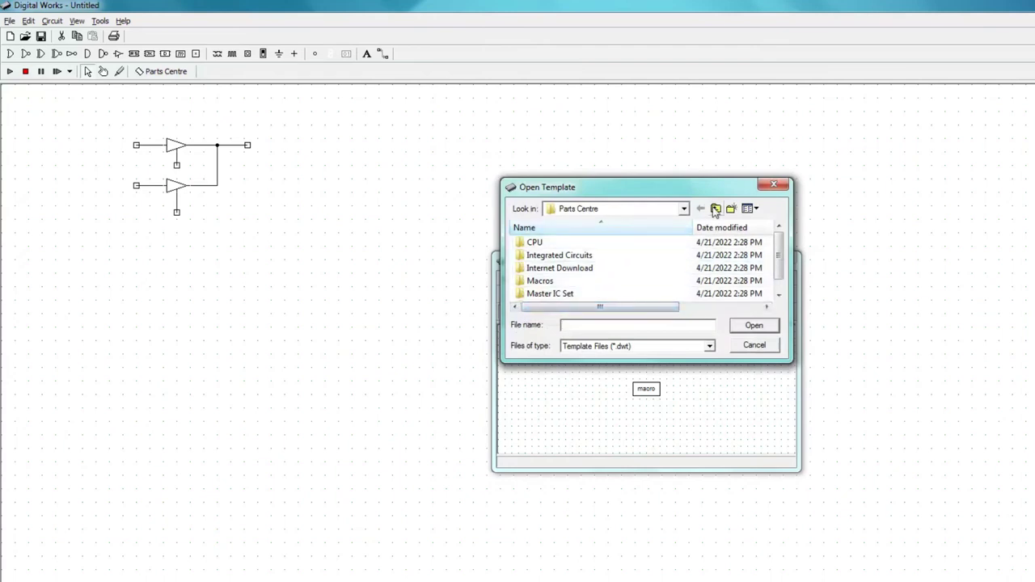
{"action": "left_click", "coordinate": [716, 210]}
{"action": "left_click", "coordinate": [520, 283]}
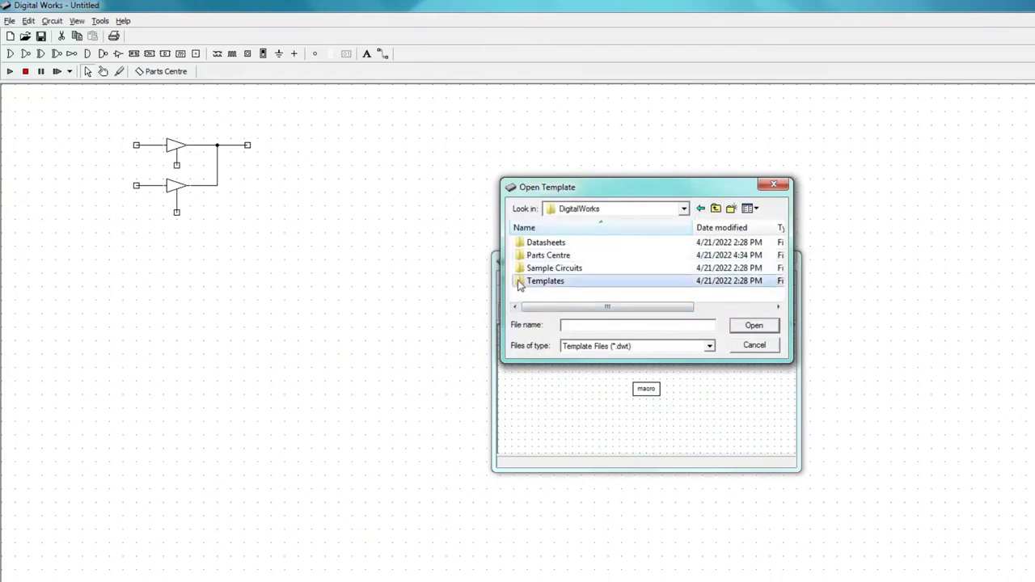
{"action": "double_click", "coordinate": [520, 283]}
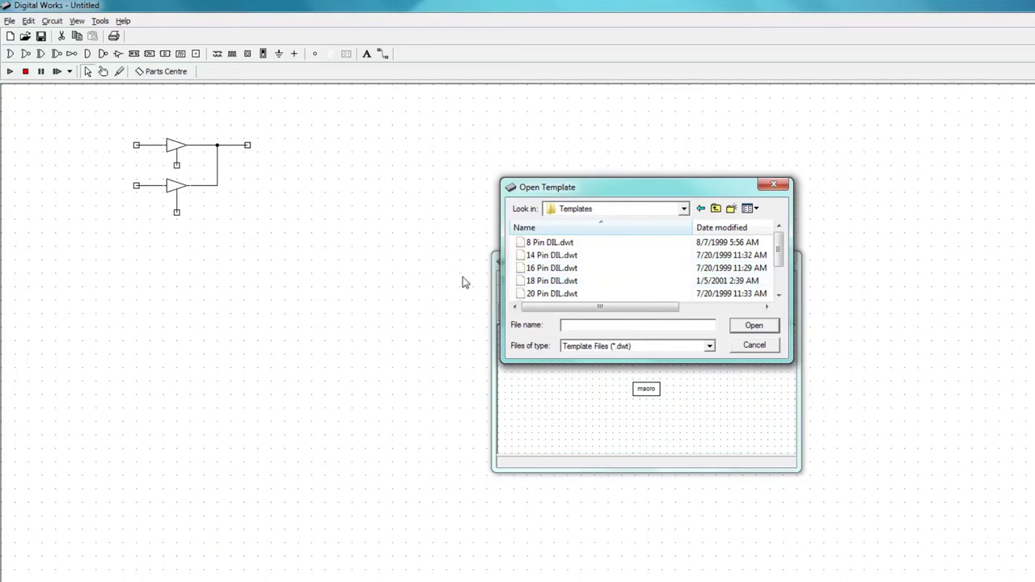
{"action": "left_click", "coordinate": [527, 243]}
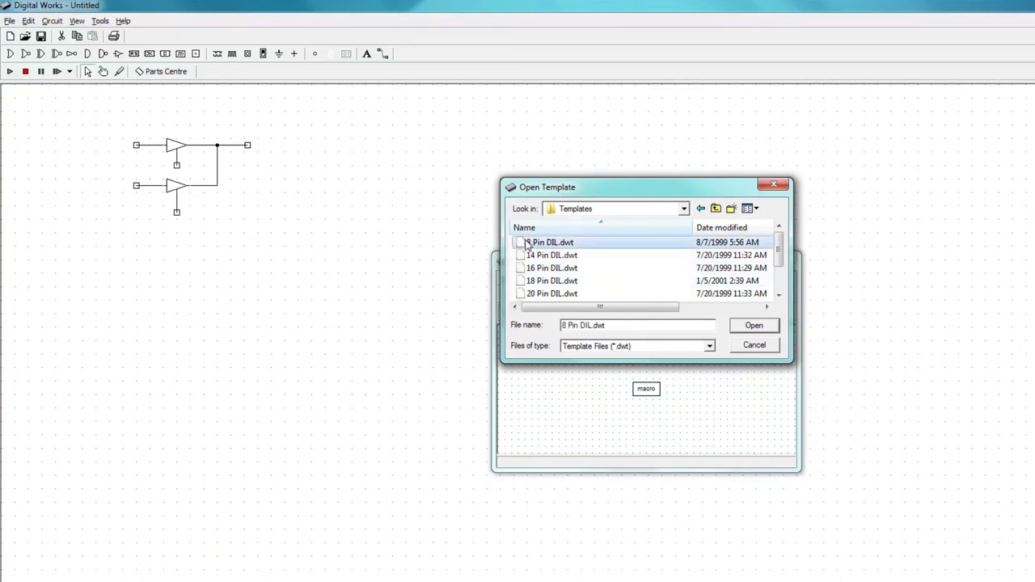
{"action": "left_click", "coordinate": [752, 325]}
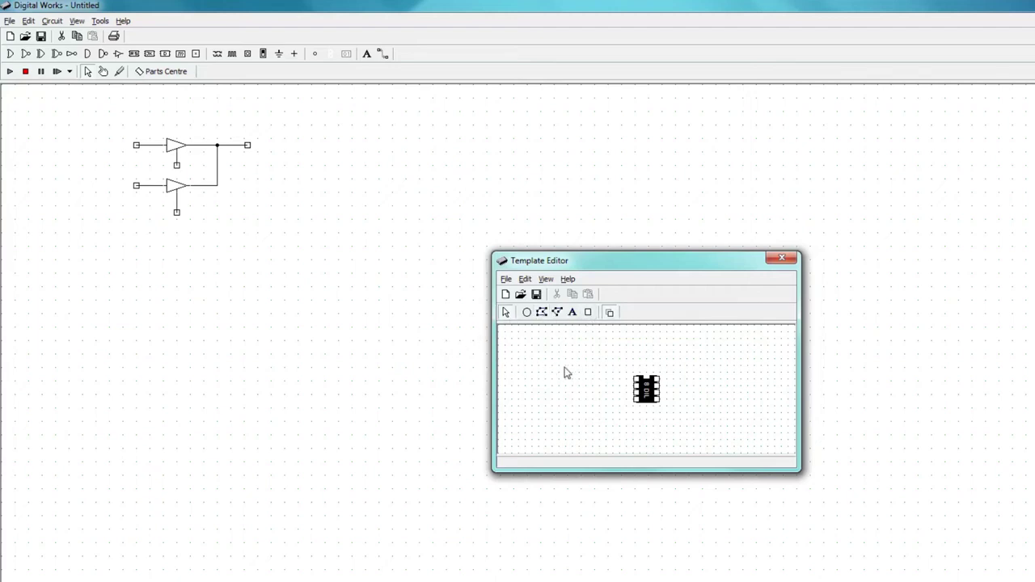
Step: Associate pin 1 with the upper input tag and pin 2 with the lower input tag
{"action": "right_click", "coordinate": [637, 386]}
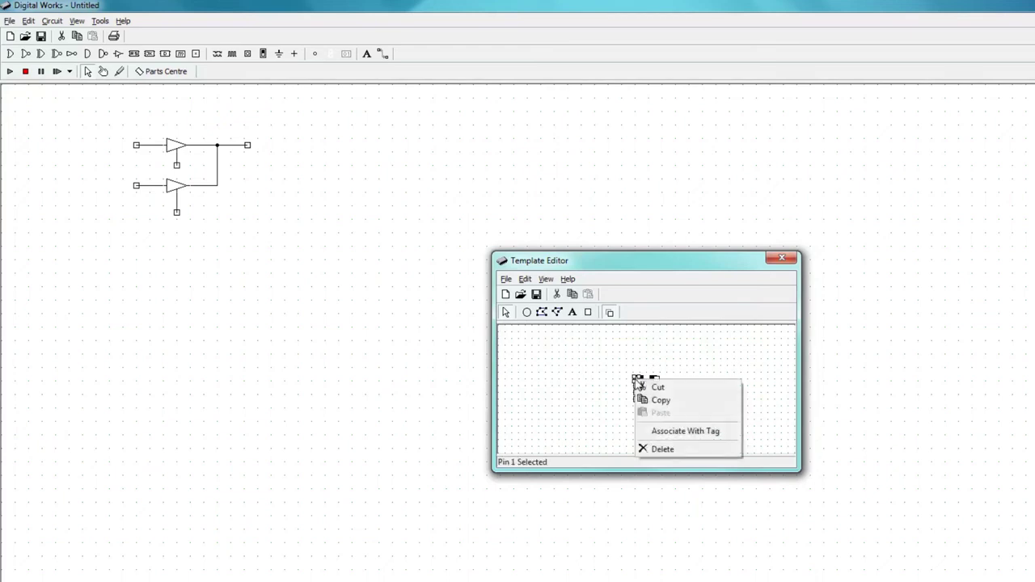
{"action": "left_click", "coordinate": [659, 432]}
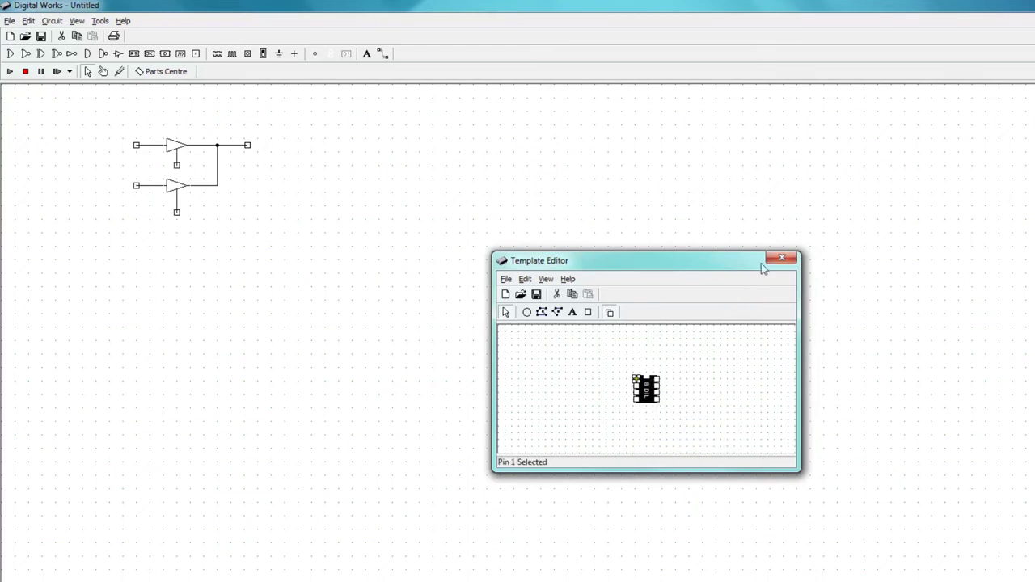
{"action": "left_click", "coordinate": [781, 258]}
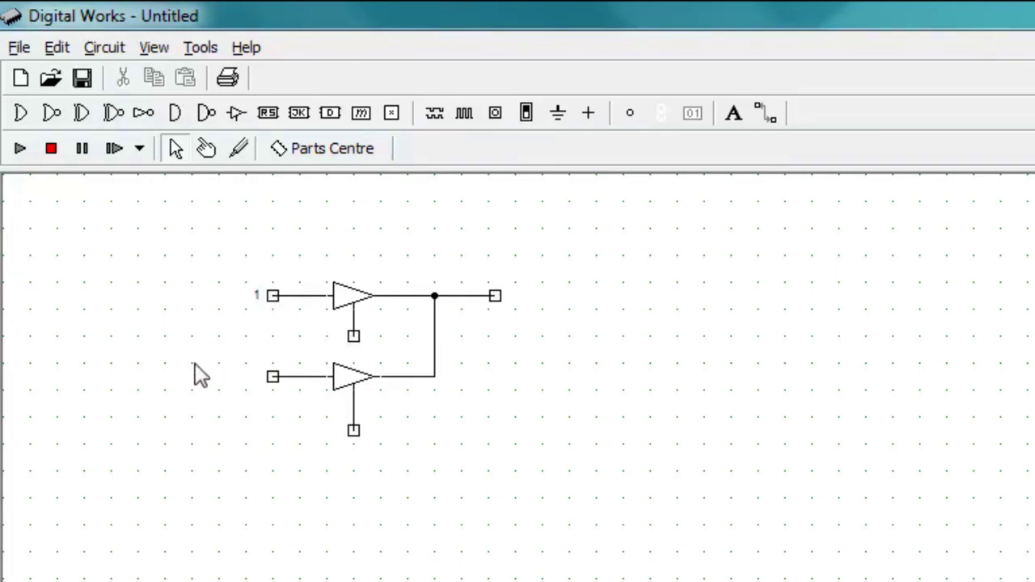
{"action": "right_click", "coordinate": [137, 187]}
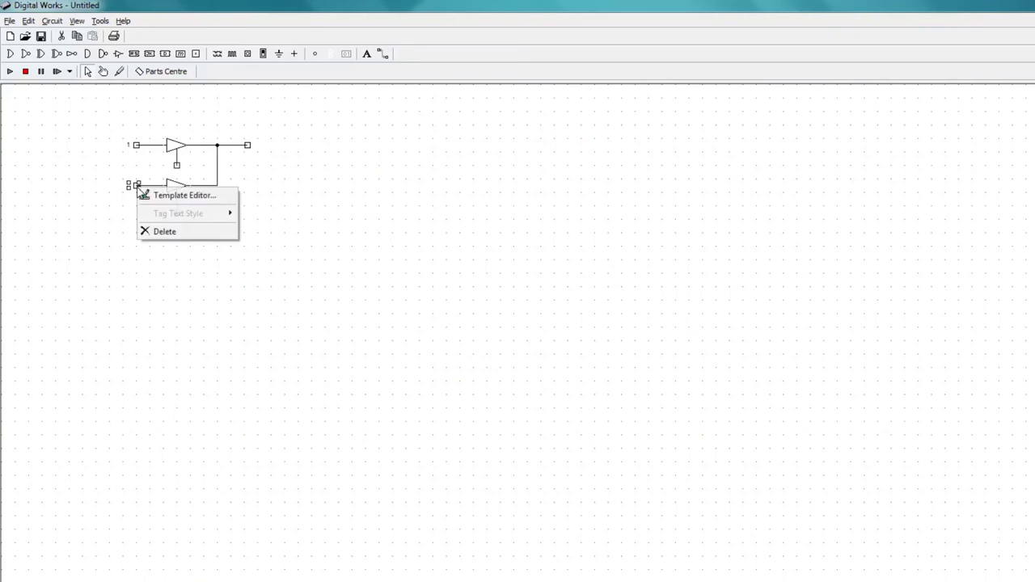
{"action": "left_click", "coordinate": [186, 194]}
{"action": "right_click", "coordinate": [637, 392]}
{"action": "left_click", "coordinate": [660, 437]}
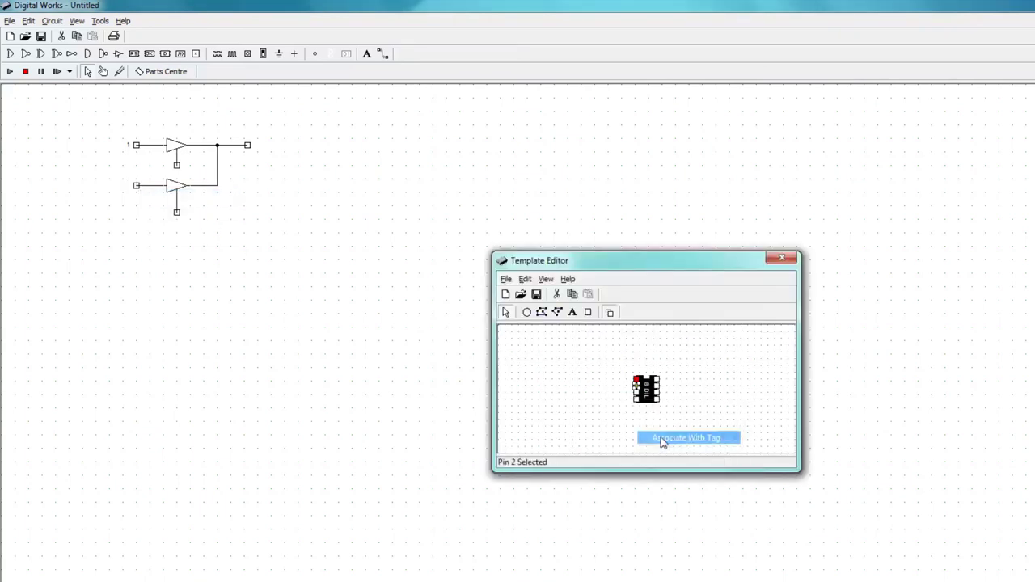
{"action": "left_click", "coordinate": [782, 258]}
Step: Associate pin 3 with the upper enable tag and pin 4 with the lower enable tag
{"action": "right_click", "coordinate": [180, 169]}
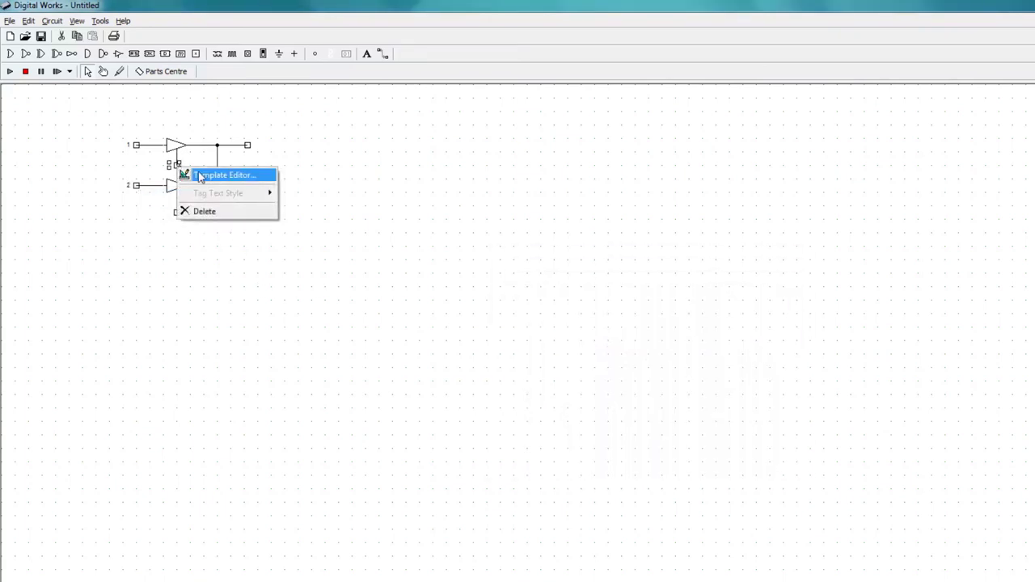
{"action": "left_click", "coordinate": [199, 175]}
{"action": "right_click", "coordinate": [637, 394]}
{"action": "left_click", "coordinate": [672, 443]}
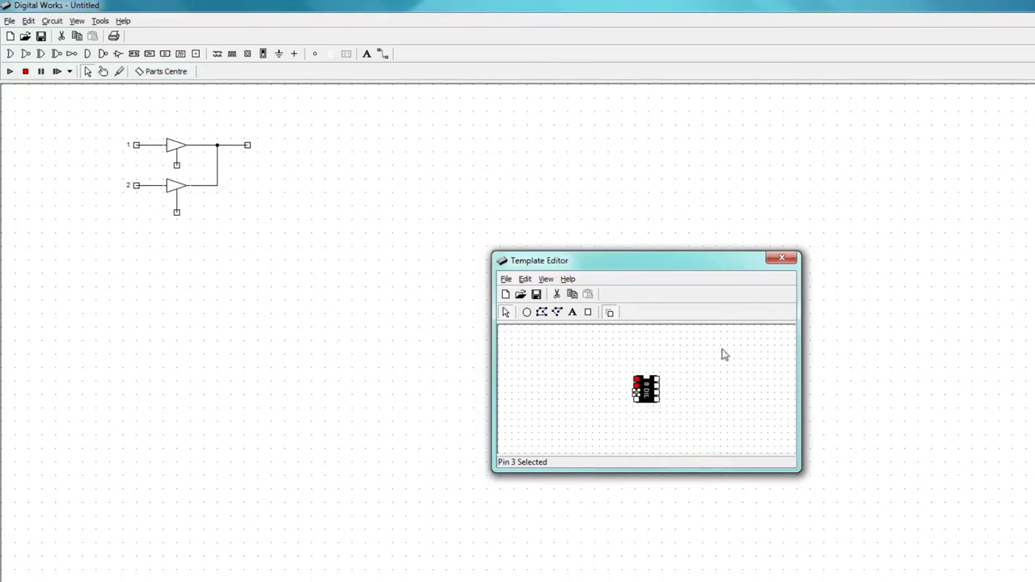
{"action": "left_click", "coordinate": [782, 258]}
{"action": "right_click", "coordinate": [177, 215]}
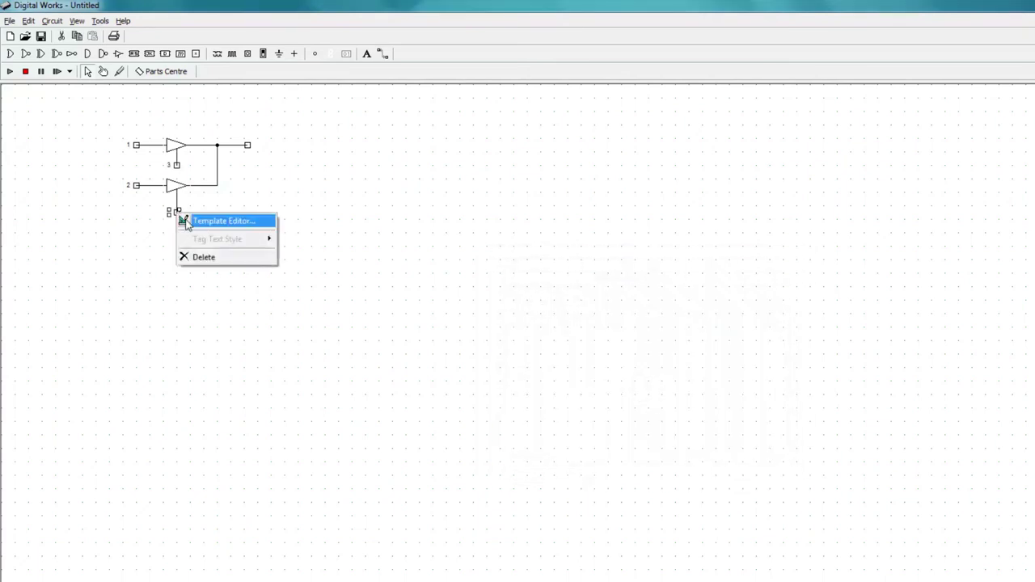
{"action": "left_click", "coordinate": [198, 220]}
{"action": "right_click", "coordinate": [636, 398]}
{"action": "left_click", "coordinate": [722, 330]}
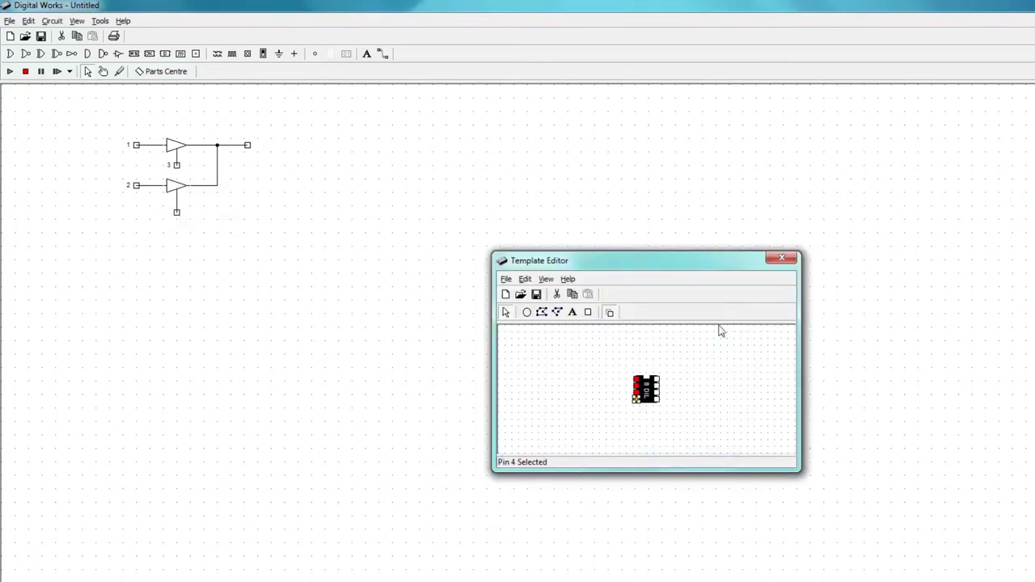
{"action": "left_click", "coordinate": [780, 260]}
Step: Associate pin 5 with the output tag
{"action": "right_click", "coordinate": [248, 145]}
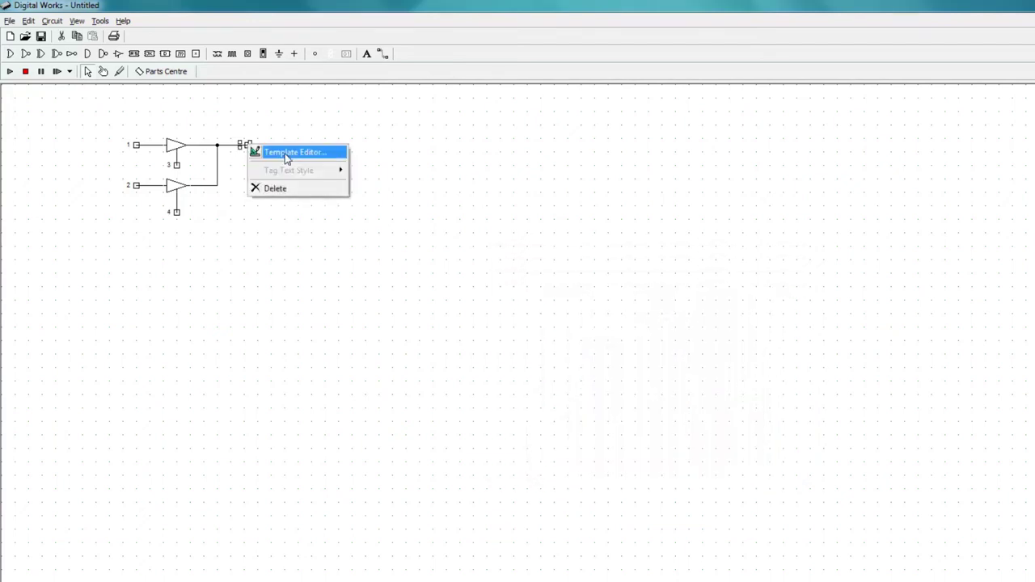
{"action": "left_click", "coordinate": [287, 152]}
{"action": "right_click", "coordinate": [659, 401]}
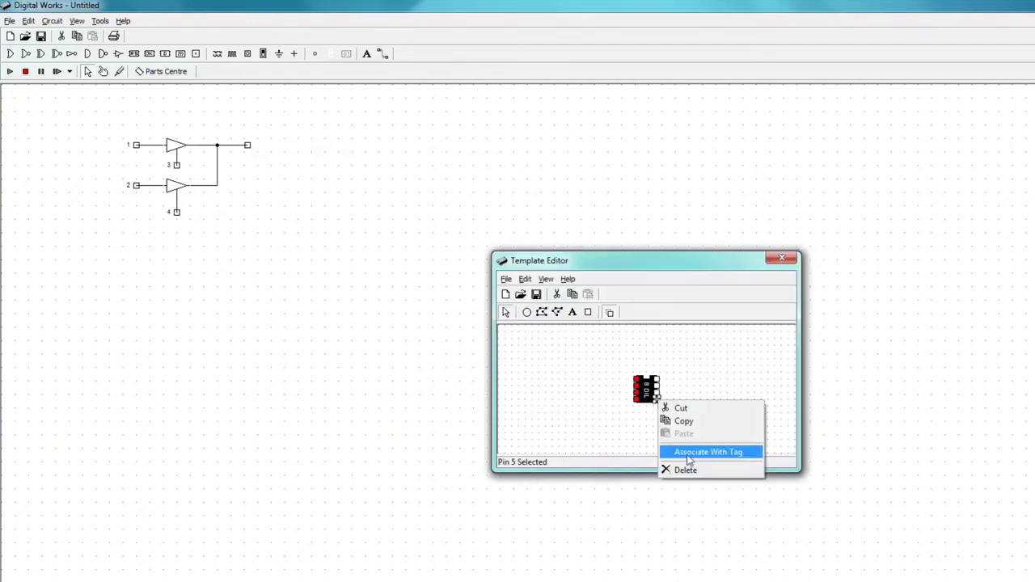
{"action": "left_click", "coordinate": [689, 451]}
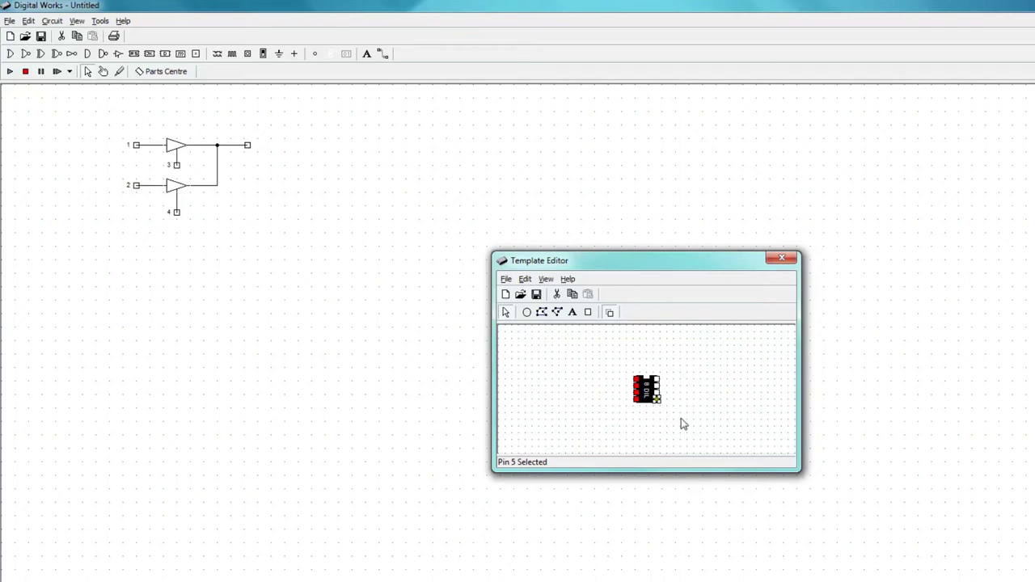
{"action": "right_click", "coordinate": [646, 393]}
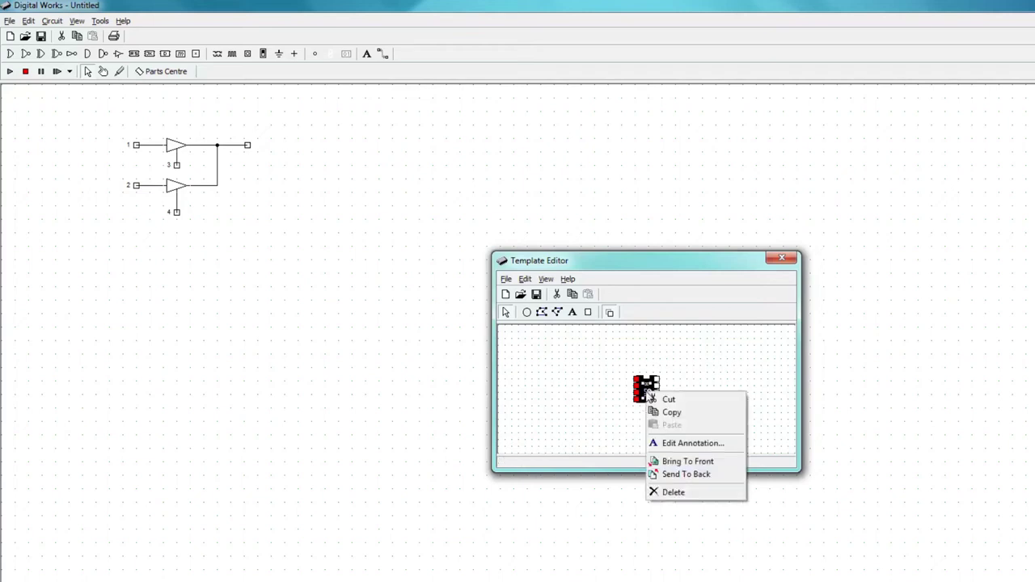
Step: Change the chip label from '8 DIL' to 'My IC' and close the Template Editor
{"action": "left_click", "coordinate": [672, 443]}
{"action": "left_click", "coordinate": [631, 376]}
{"action": "type", "text": "8 DIL"}
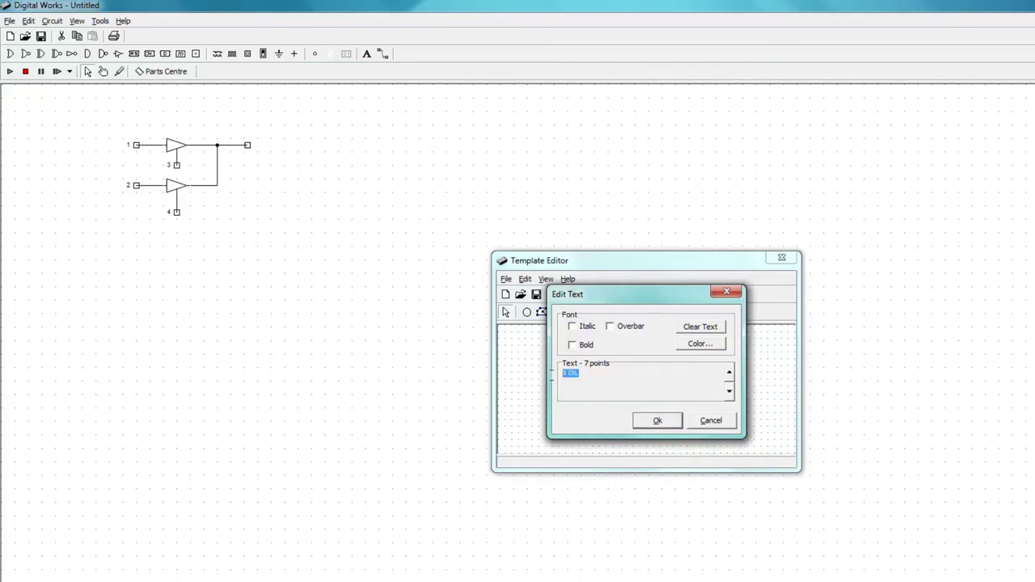
{"action": "key", "text": "BackSpace"}
{"action": "type", "text": "My IC"}
{"action": "left_click_drag", "start_coordinate": [584, 374], "coordinate": [554, 373]}
{"action": "left_click", "coordinate": [658, 422]}
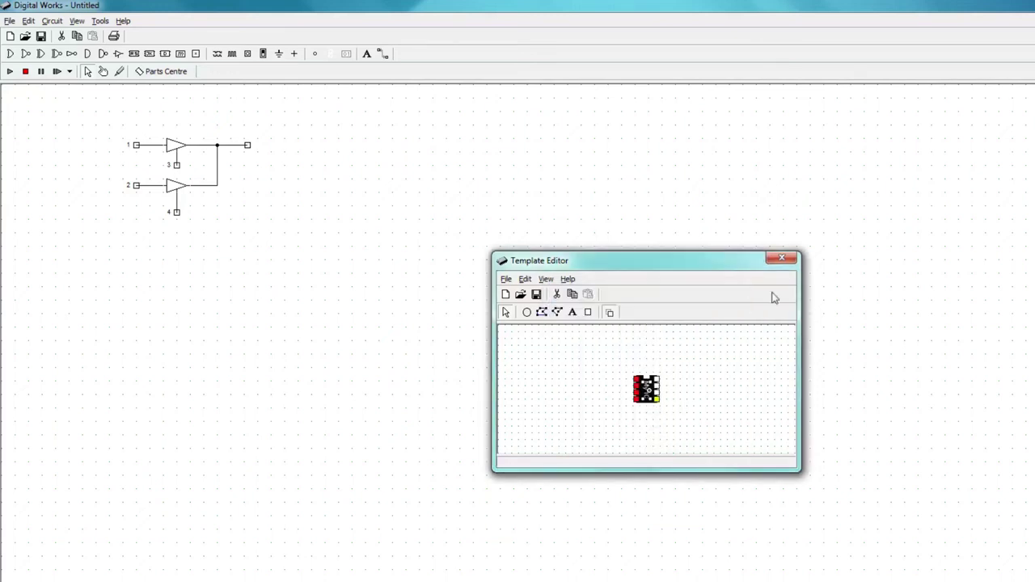
{"action": "left_click", "coordinate": [779, 259]}
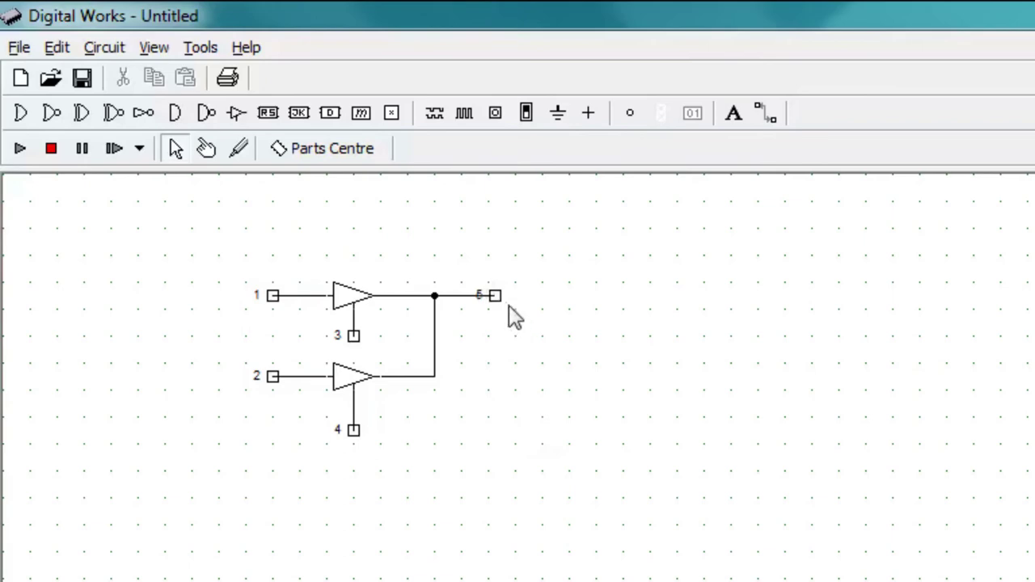
Step: Set terminal 5's tag text style to Right, then deselect it
{"action": "right_click", "coordinate": [495, 298]}
{"action": "mouse_move", "coordinate": [577, 349]}
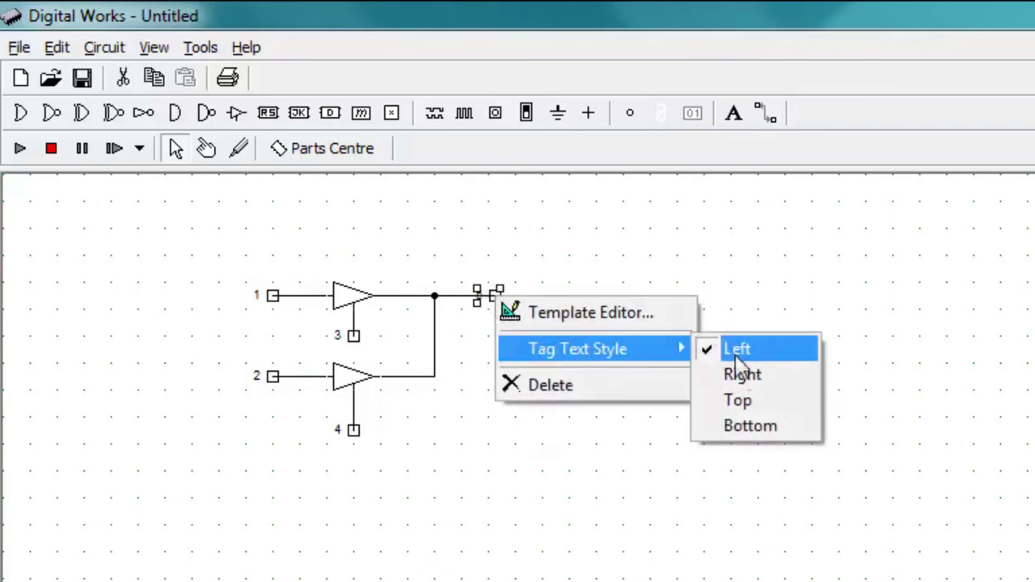
{"action": "left_click", "coordinate": [741, 371]}
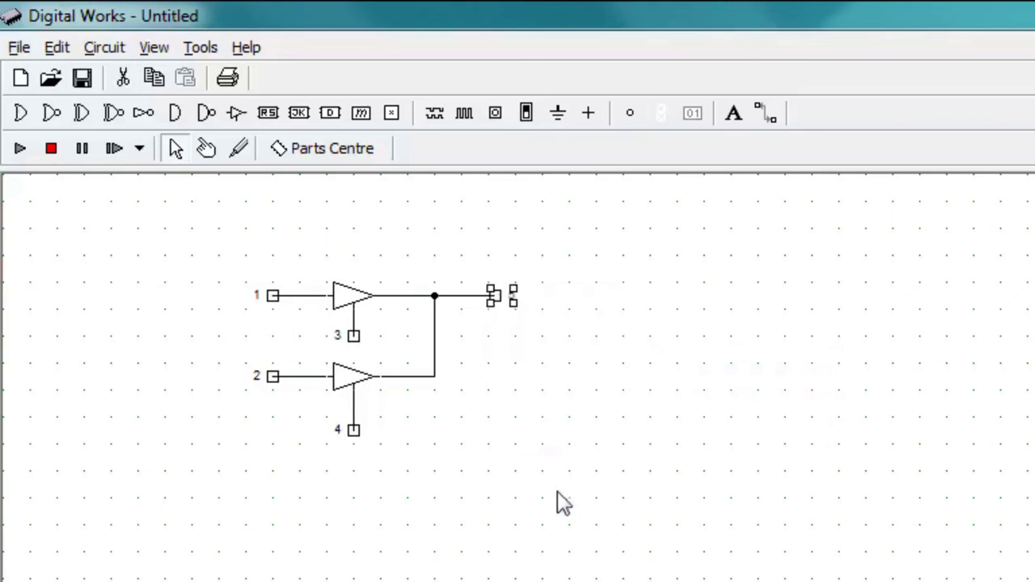
{"action": "left_click", "coordinate": [513, 444]}
{"action": "left_click", "coordinate": [202, 49]}
{"action": "mouse_move", "coordinate": [240, 138]}
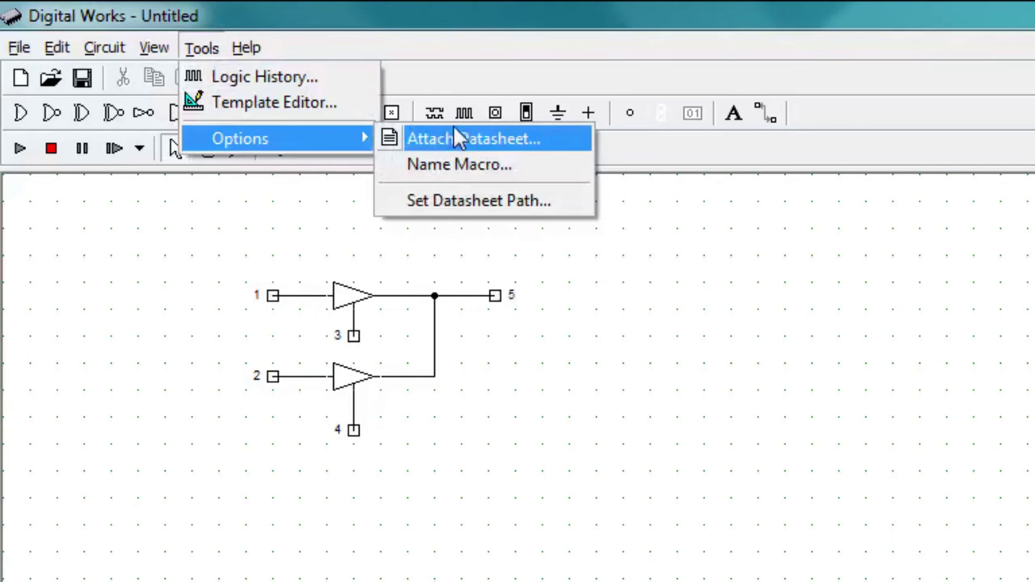
Step: Save the buffer circuit as 'My IC' inside DigitalWorks' Parts Centre folder
{"action": "left_click", "coordinate": [749, 349]}
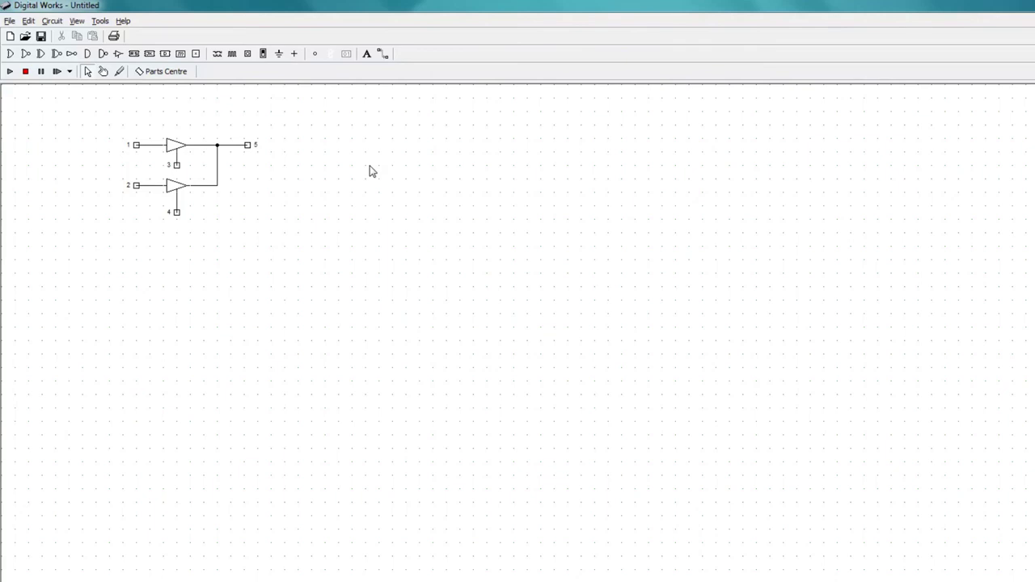
{"action": "left_click", "coordinate": [10, 21]}
{"action": "left_click", "coordinate": [33, 81]}
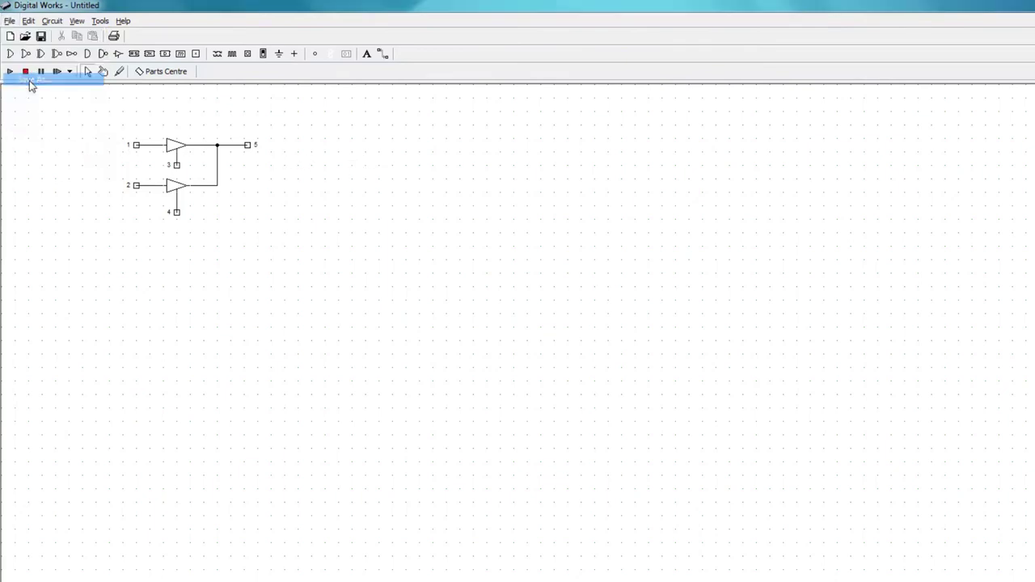
{"action": "left_click", "coordinate": [716, 208]}
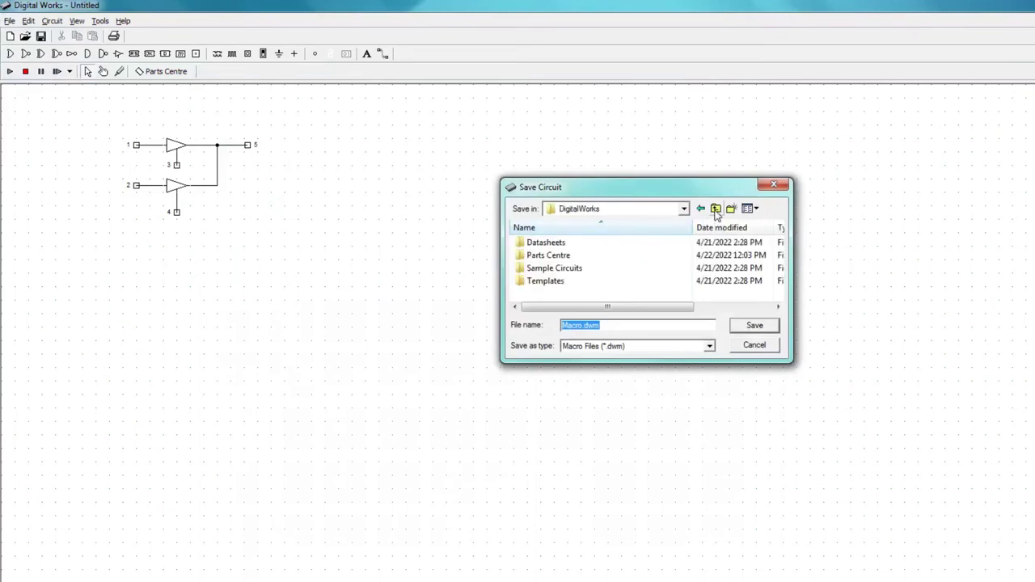
{"action": "left_click", "coordinate": [557, 257]}
{"action": "double_click", "coordinate": [557, 258]}
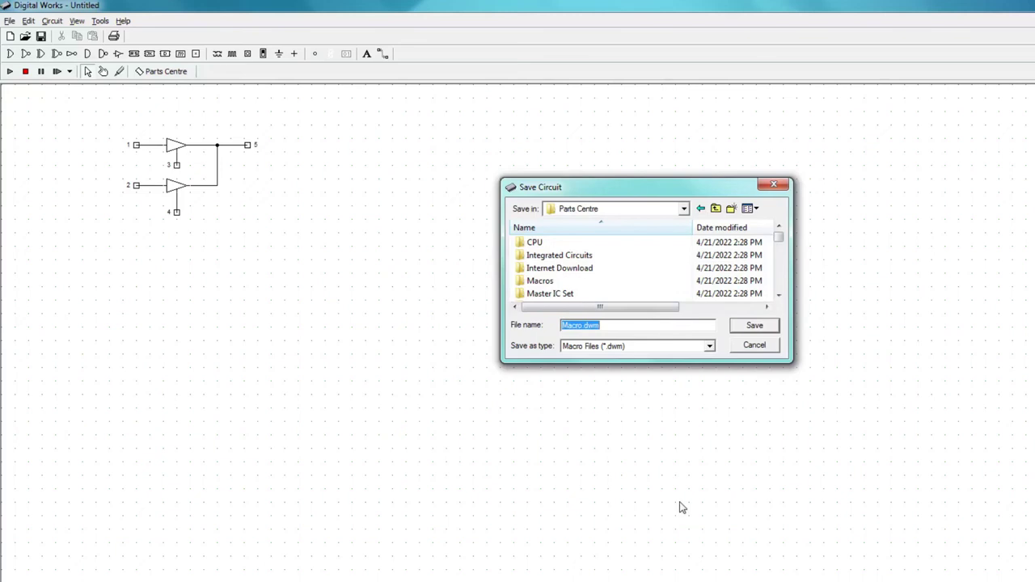
{"action": "type", "text": "My"}
{"action": "left_click", "coordinate": [753, 326]}
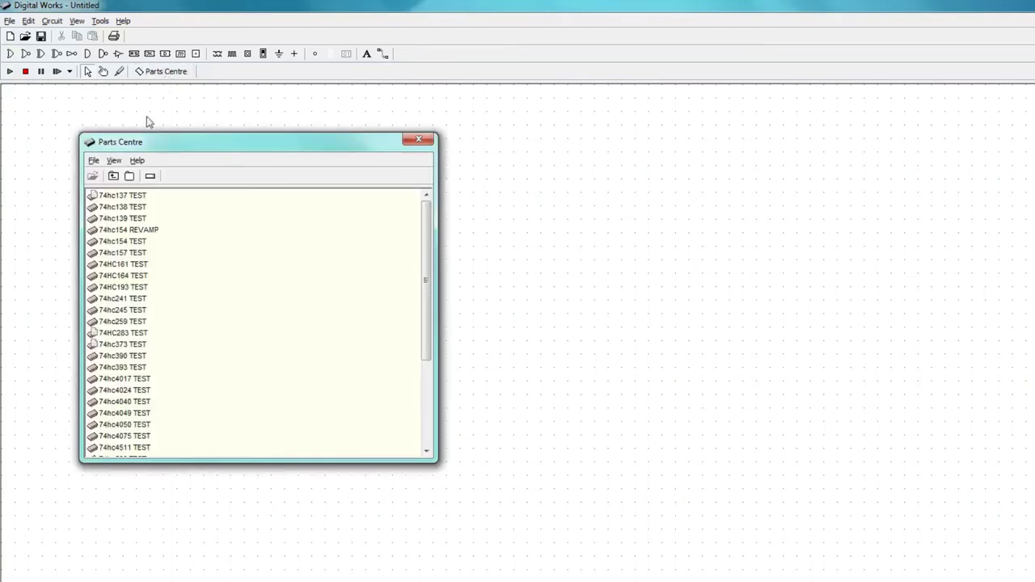
Step: Drag My IC from the Parts Centre root list onto the canvas, then view its inner circuit
{"action": "left_click", "coordinate": [113, 176]}
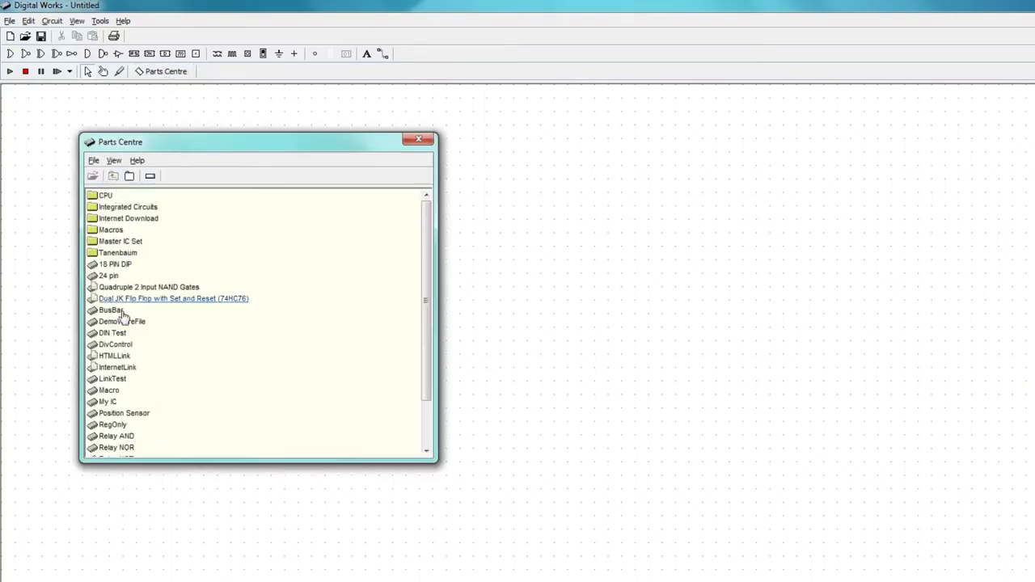
{"action": "left_click_drag", "start_coordinate": [108, 402], "coordinate": [476, 272]}
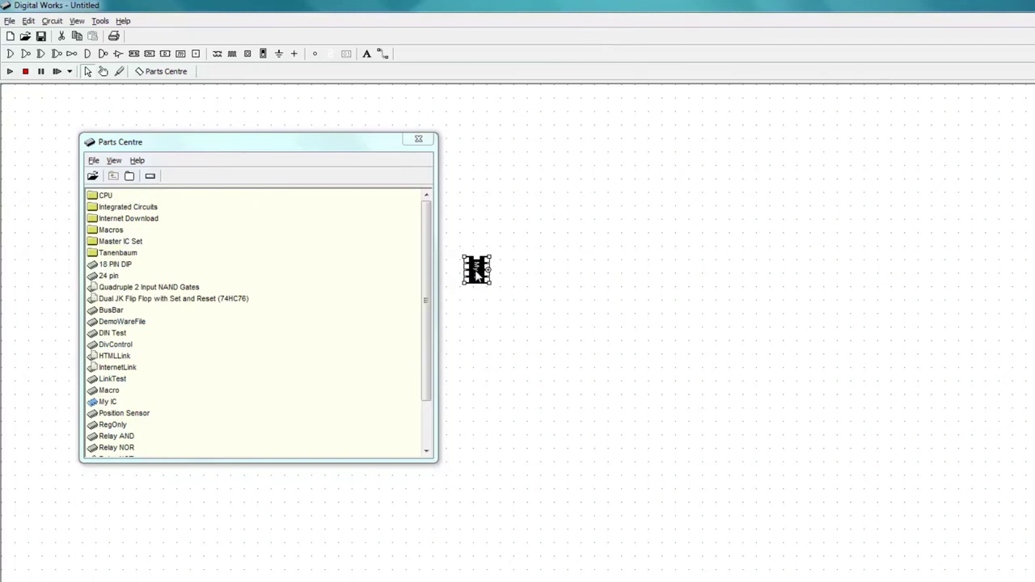
{"action": "left_click", "coordinate": [418, 141]}
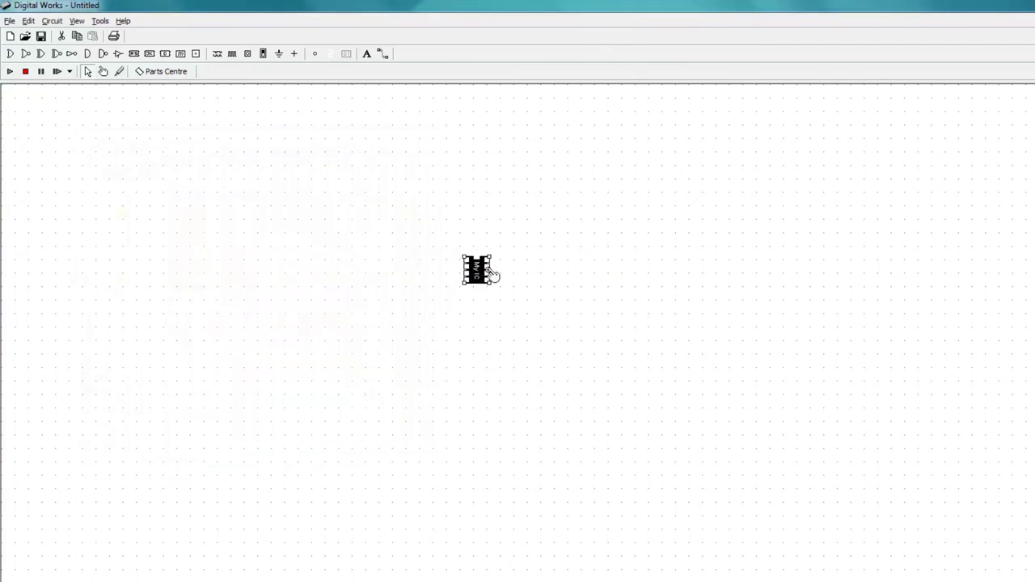
{"action": "left_click", "coordinate": [420, 229]}
{"action": "double_click", "coordinate": [477, 274]}
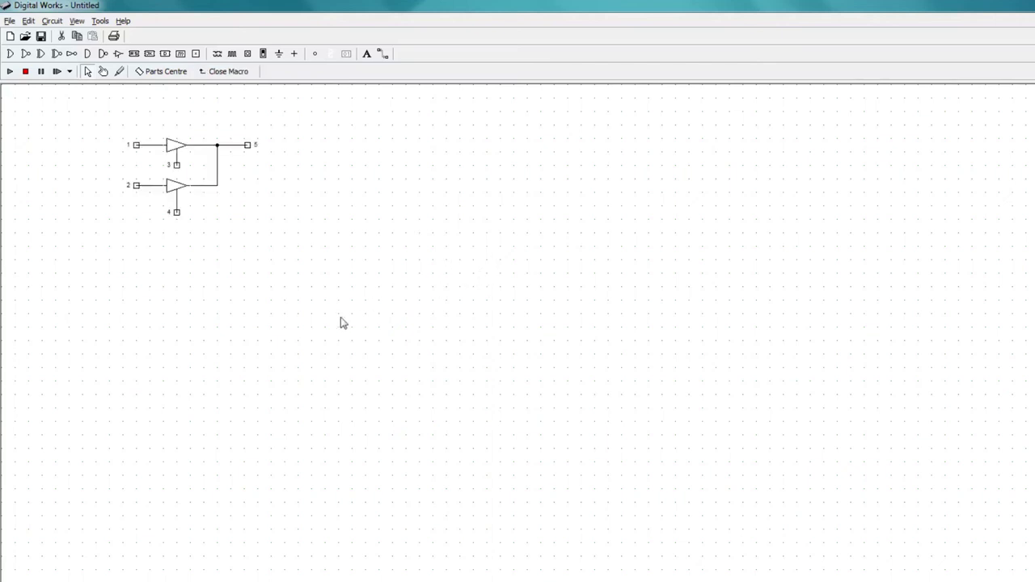
{"action": "left_click", "coordinate": [230, 72]}
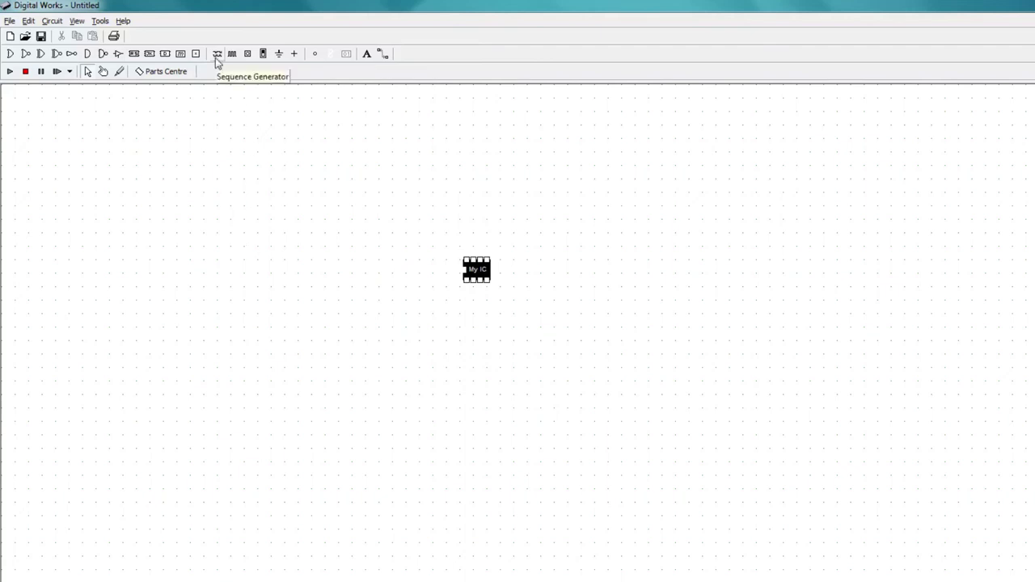
Step: Place a sequence generator, a row of three small parts and a circle part around My IC
{"action": "left_click", "coordinate": [441, 300]}
{"action": "left_click", "coordinate": [247, 54]}
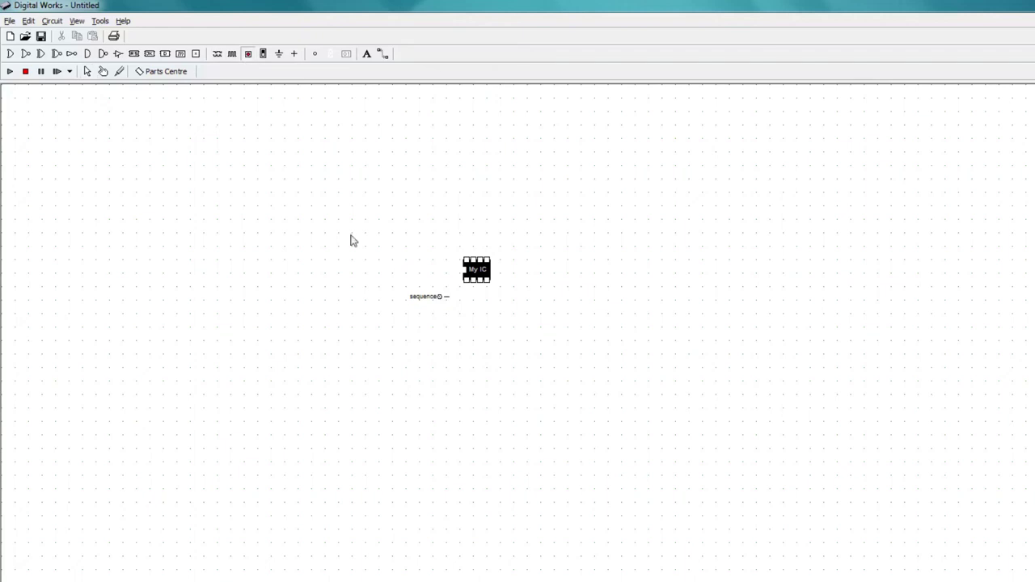
{"action": "left_click", "coordinate": [473, 299]}
{"action": "left_click", "coordinate": [249, 55]}
{"action": "left_click", "coordinate": [480, 301]}
{"action": "left_click", "coordinate": [248, 55]}
{"action": "left_click", "coordinate": [488, 300]}
{"action": "left_click", "coordinate": [315, 53]}
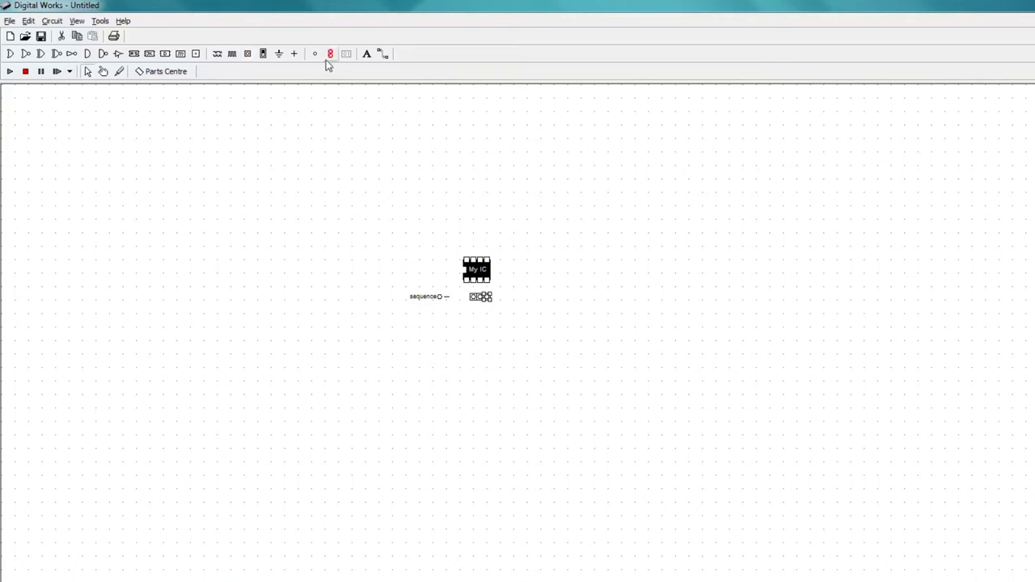
{"action": "left_click", "coordinate": [486, 239]}
Step: Wire the sequence generator, indicator row and top circle to the chip's pins
{"action": "left_click", "coordinate": [384, 53]}
{"action": "left_click_drag", "start_coordinate": [445, 296], "coordinate": [467, 282]}
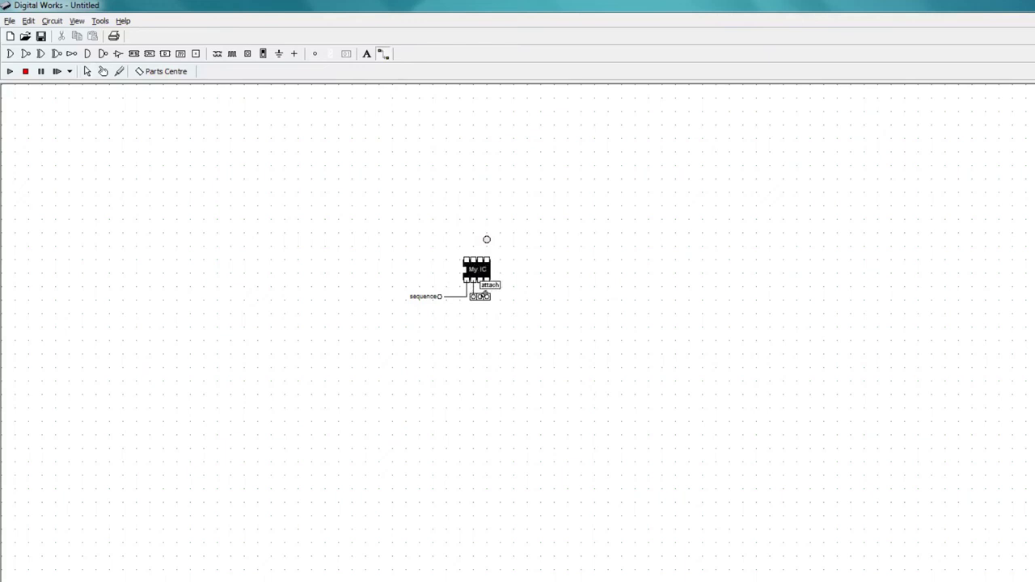
{"action": "left_click_drag", "start_coordinate": [484, 275], "coordinate": [489, 294]}
{"action": "left_click_drag", "start_coordinate": [486, 259], "coordinate": [486, 240]}
{"action": "left_click", "coordinate": [86, 71]}
Step: Set the sequence generator's sequence value and start the simulation
{"action": "right_click", "coordinate": [439, 297]}
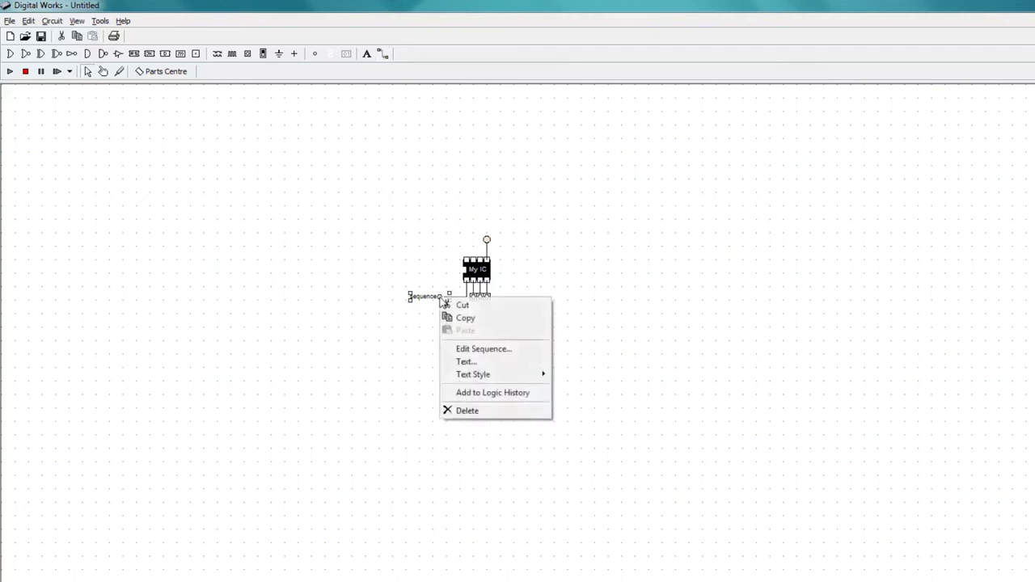
{"action": "left_click", "coordinate": [469, 351]}
{"action": "left_click", "coordinate": [656, 348]}
{"action": "left_click", "coordinate": [635, 445]}
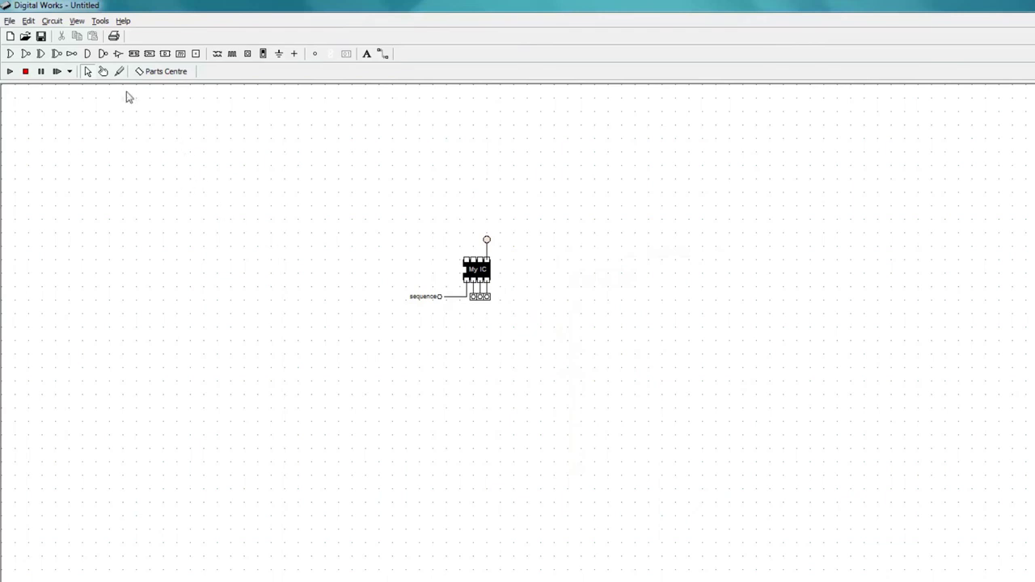
{"action": "left_click", "coordinate": [101, 72]}
{"action": "left_click", "coordinate": [11, 73]}
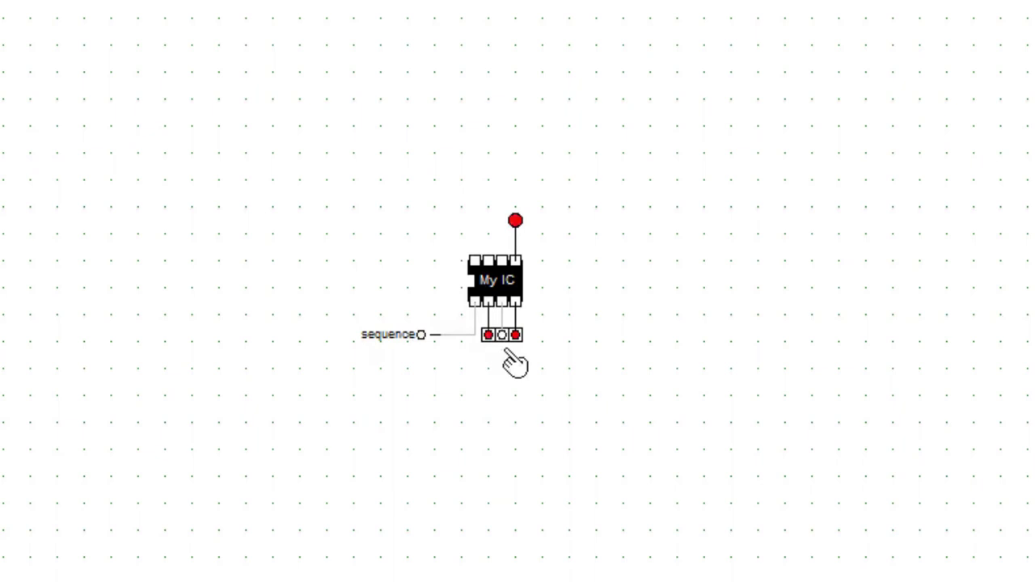
Step: Toggle an input on the test circuit until bus contention halts the simulation
{"action": "left_click", "coordinate": [503, 334]}
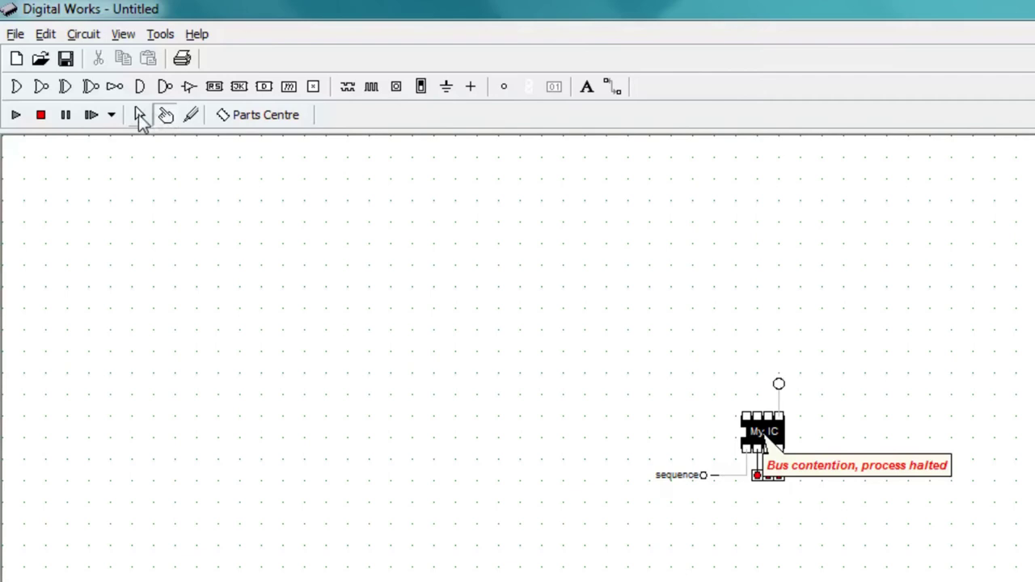
Step: Run the simulation again to clear the contention warning, then pause it
{"action": "left_click", "coordinate": [140, 115]}
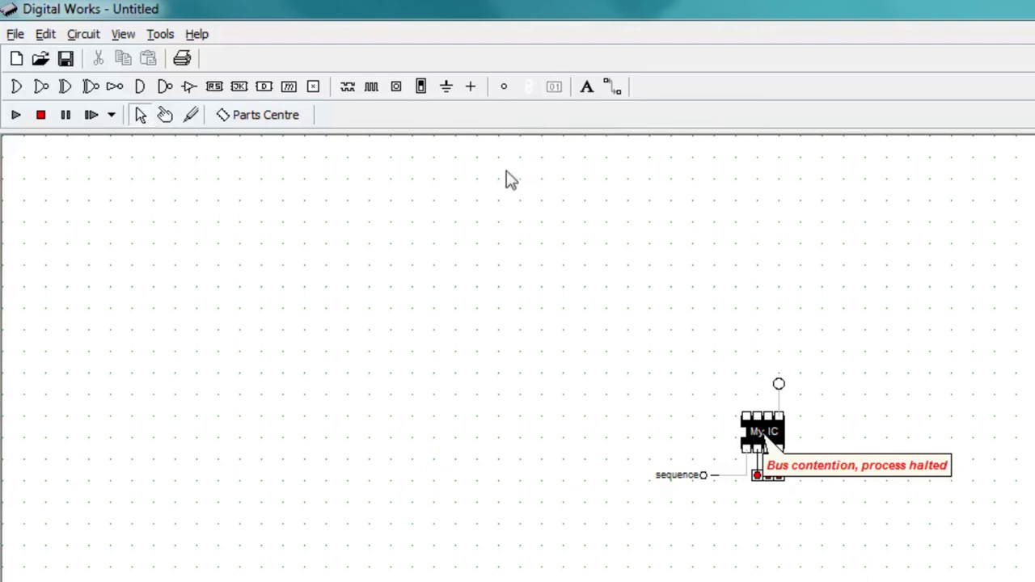
{"action": "left_click", "coordinate": [165, 115]}
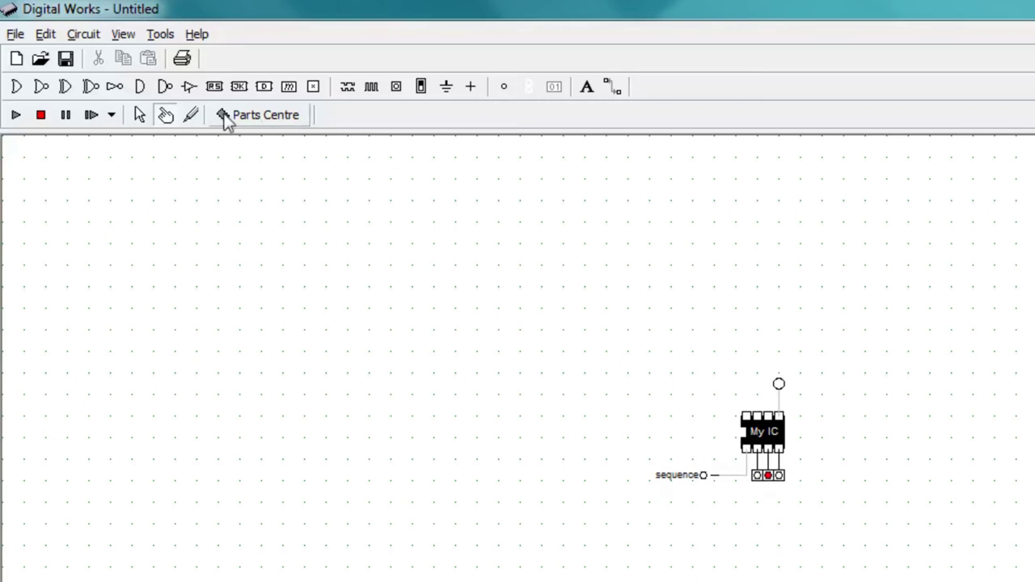
{"action": "left_click", "coordinate": [192, 115]}
{"action": "left_click", "coordinate": [17, 115]}
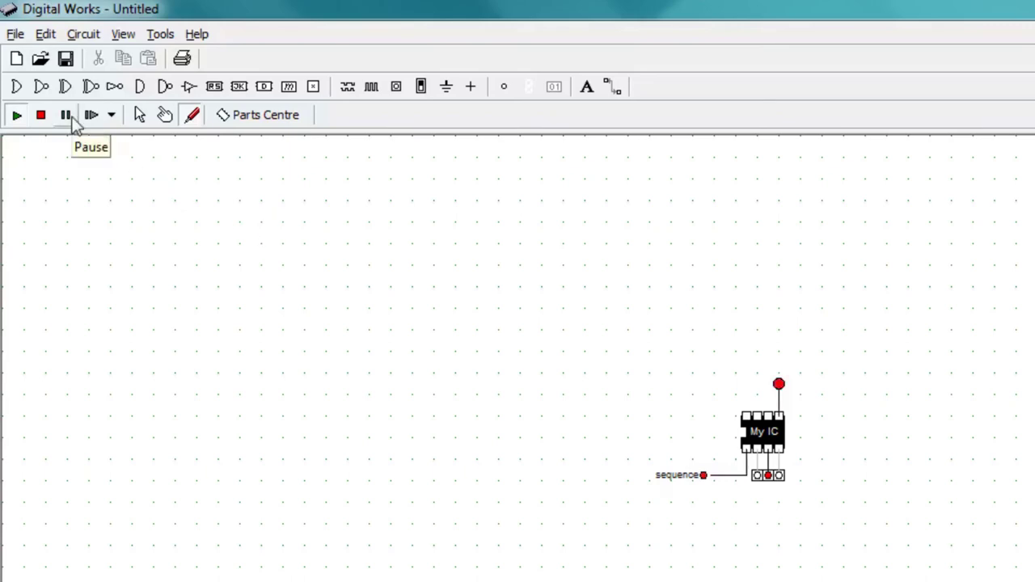
{"action": "left_click", "coordinate": [71, 116]}
Step: Open My IC, probe its inner enable pins, then close the macro
{"action": "left_click", "coordinate": [139, 115]}
{"action": "double_click", "coordinate": [764, 435]}
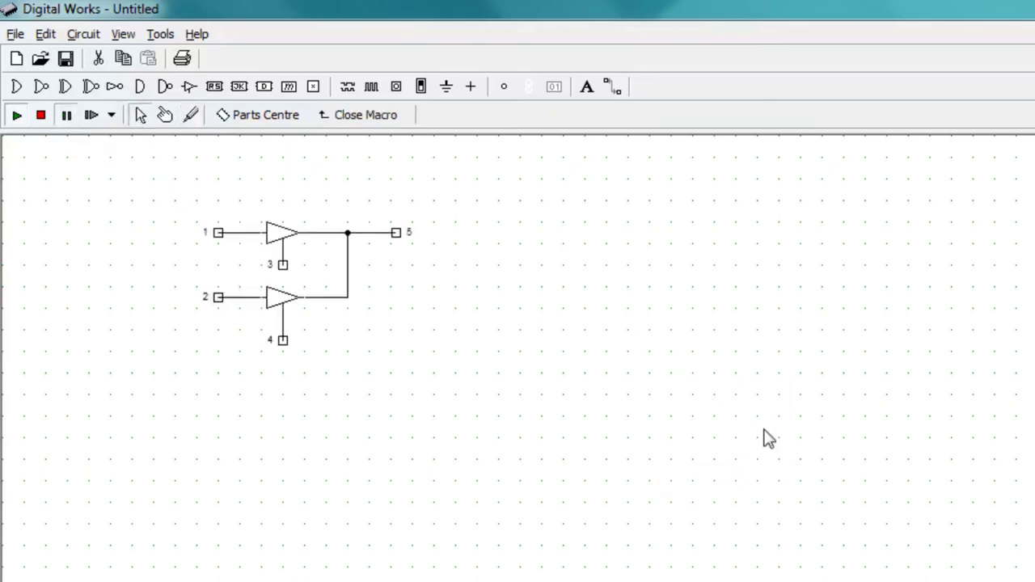
{"action": "left_click", "coordinate": [191, 115]}
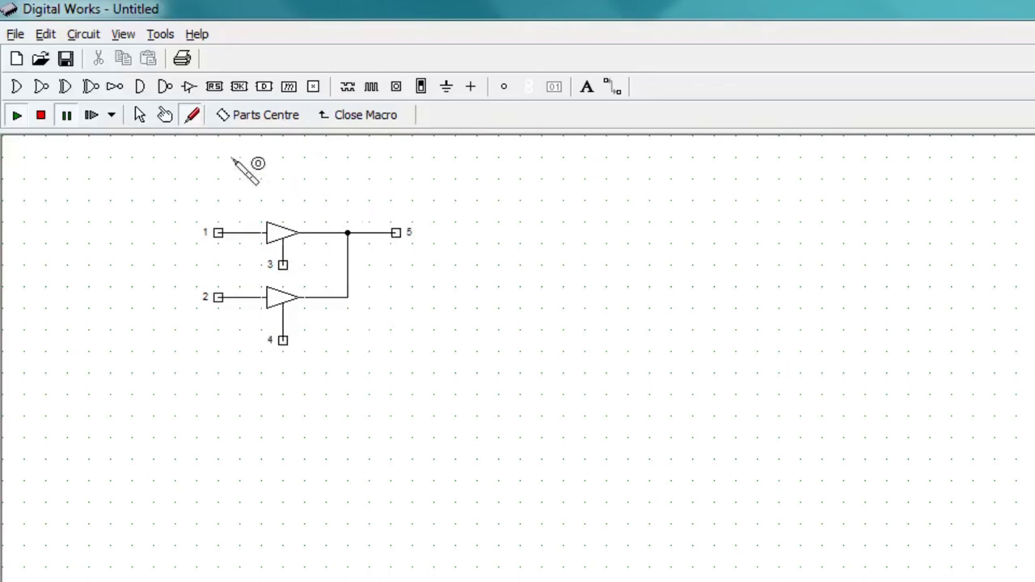
{"action": "left_click", "coordinate": [141, 114]}
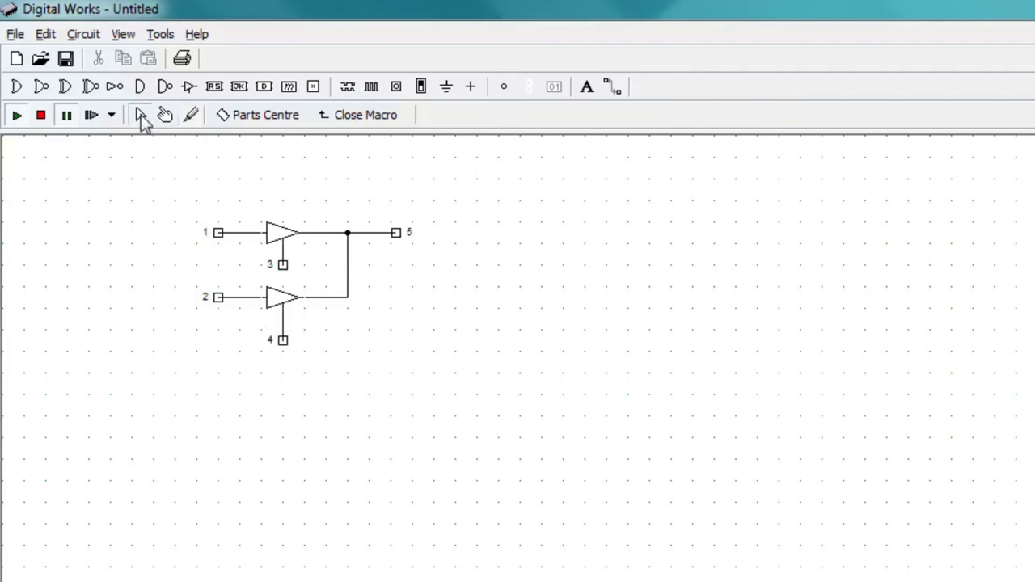
{"action": "left_click", "coordinate": [339, 115]}
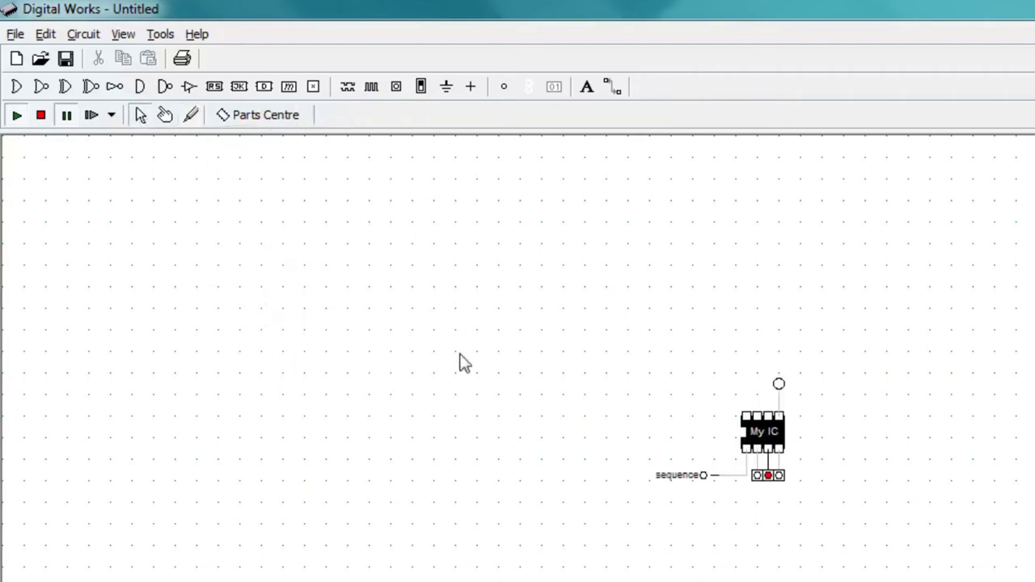
{"action": "left_click", "coordinate": [204, 34]}
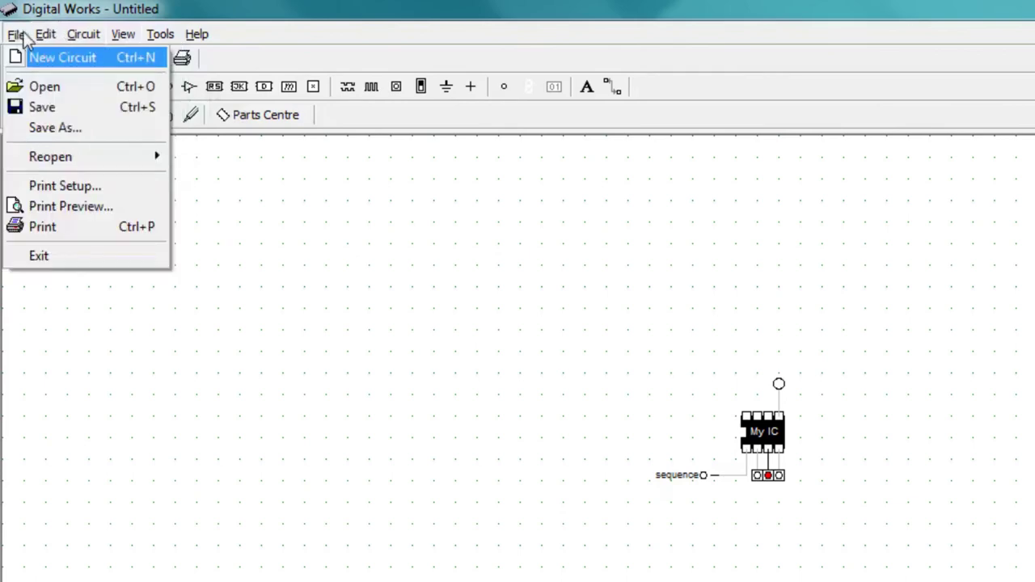
{"action": "left_click", "coordinate": [242, 232]}
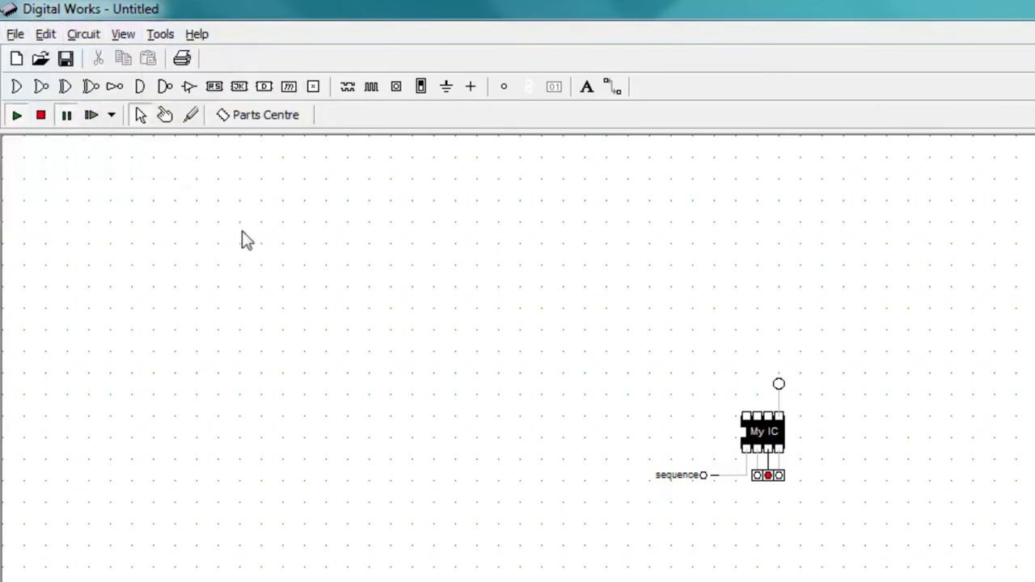